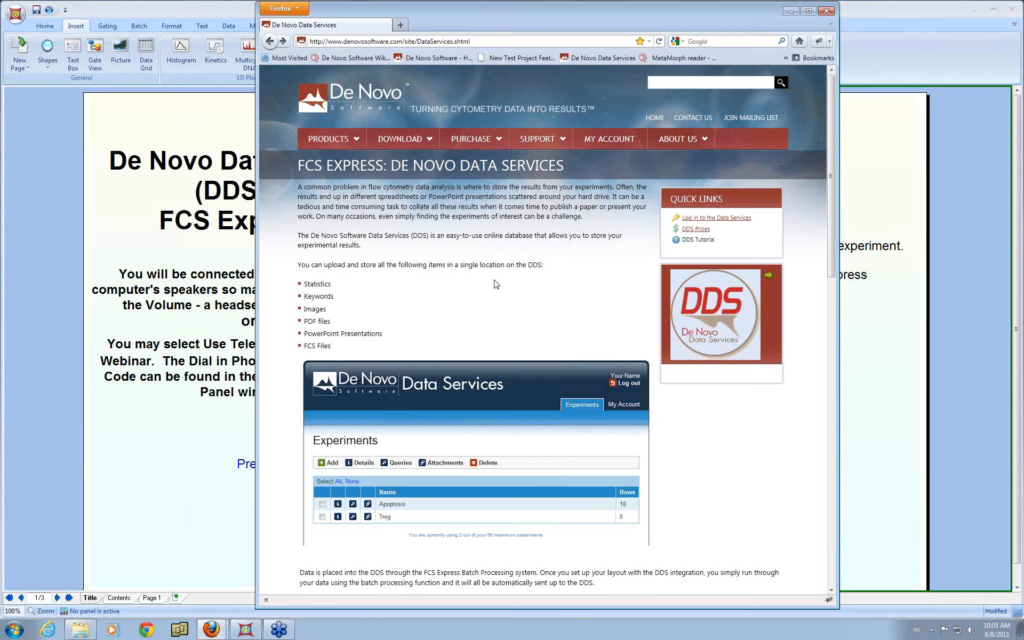
Step: Review the De Novo Data Services overview page and open the Data Services login page
{"action": "scroll", "coordinate": [499, 281], "scroll_direction": "down", "scroll_amount": 2}
{"action": "scroll", "coordinate": [498, 282], "scroll_direction": "down", "scroll_amount": 15}
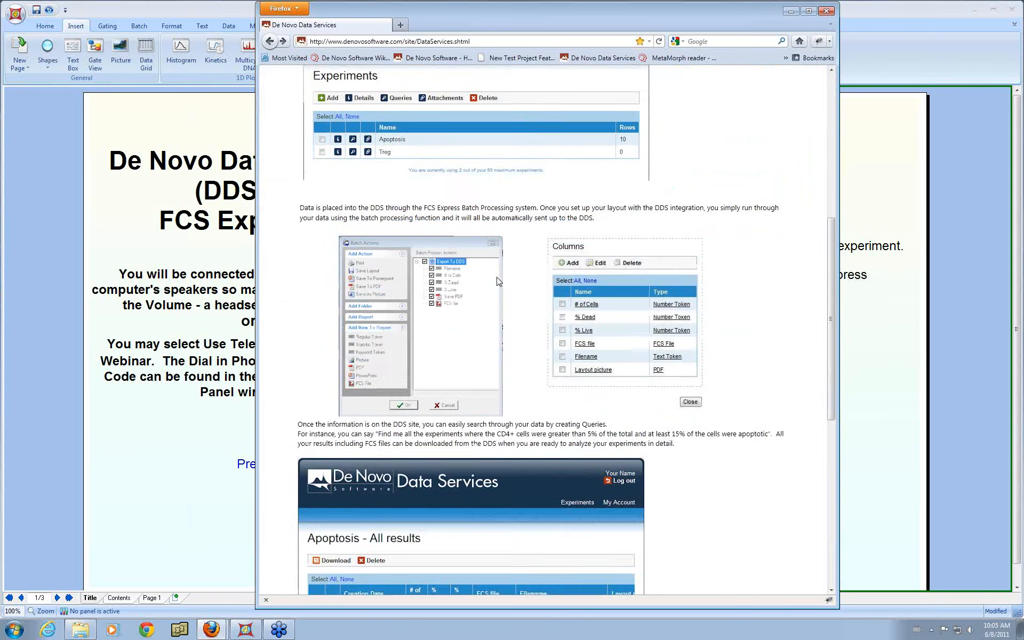
{"action": "scroll", "coordinate": [497, 280], "scroll_direction": "down", "scroll_amount": 4}
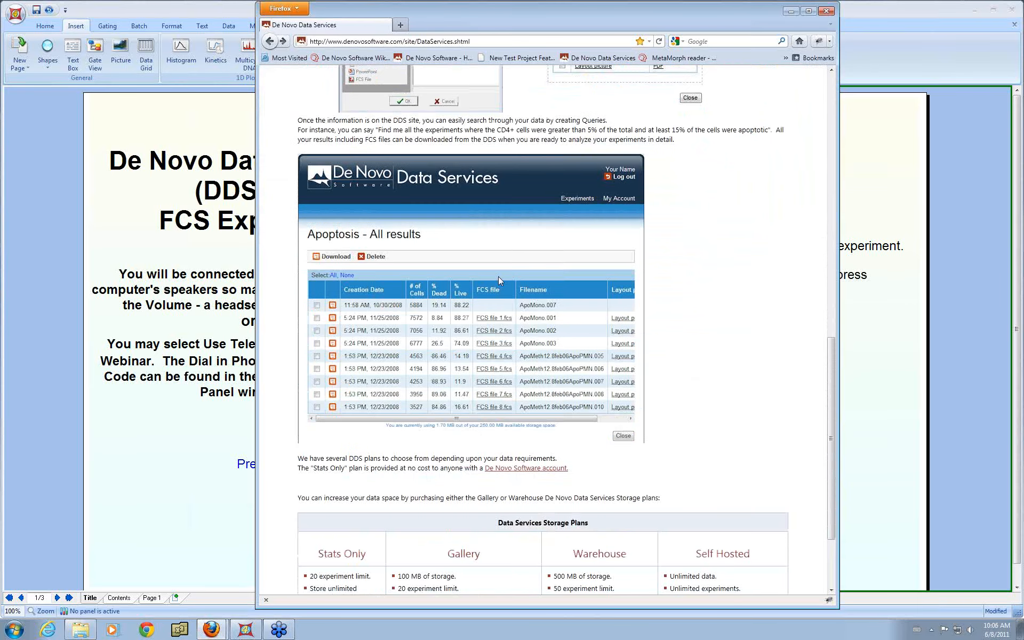
{"action": "scroll", "coordinate": [498, 276], "scroll_direction": "down", "scroll_amount": 2}
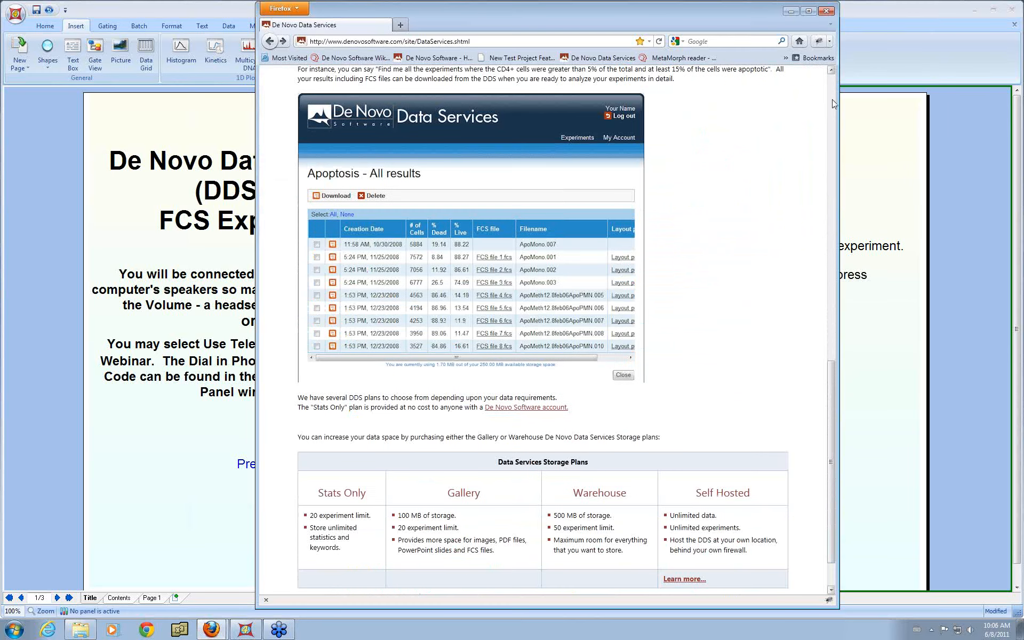
{"action": "left_click_drag", "start_coordinate": [832, 393], "coordinate": [836, 80]}
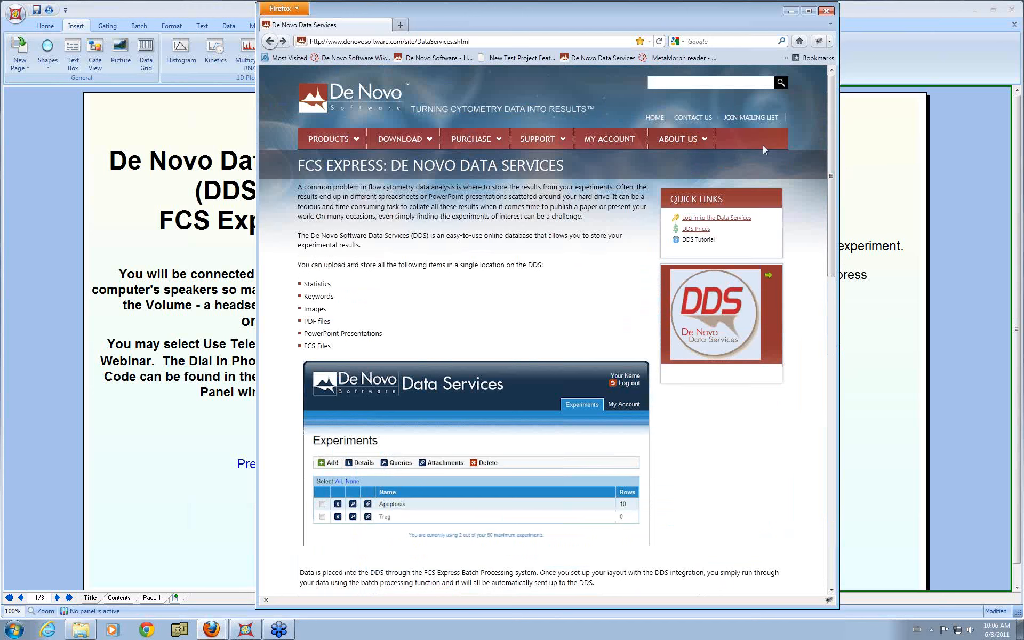
{"action": "left_click", "coordinate": [709, 218]}
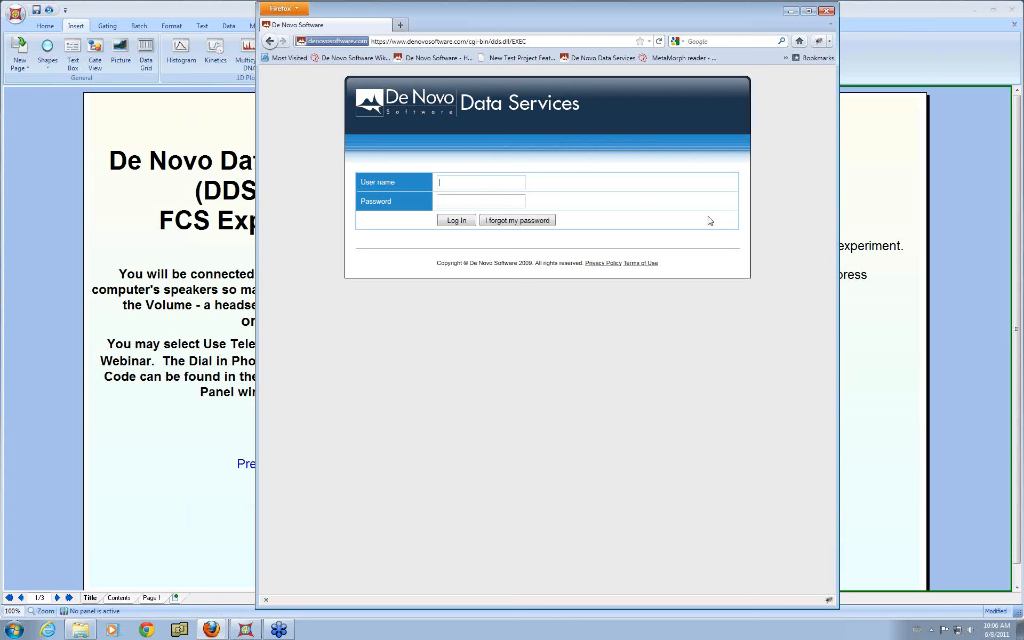
Step: Log in to Data Services with the demo account's e-mail as user name and its password
{"action": "key", "text": "Tab"}
{"action": "type", "text": "••••••••••••••"}
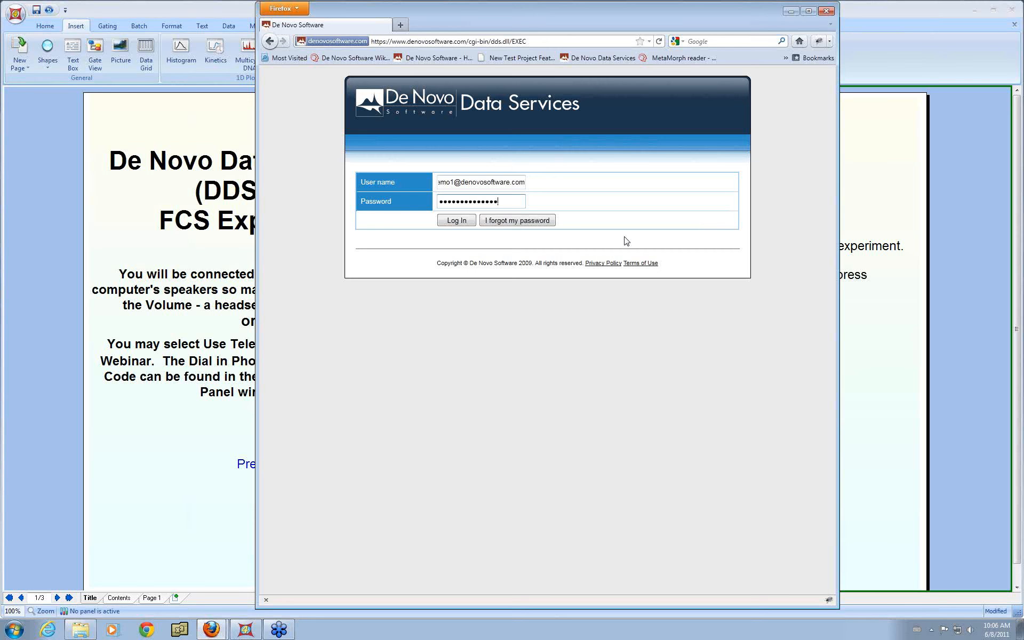
{"action": "left_click", "coordinate": [464, 225]}
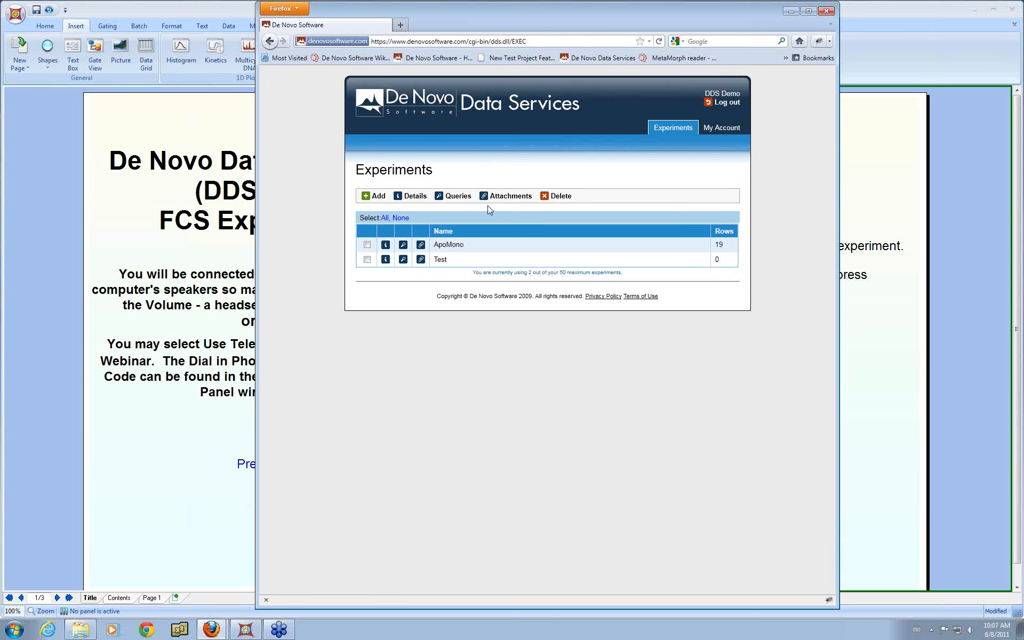
Step: Delete both existing experiments, ApoMono and Test
{"action": "left_click", "coordinate": [367, 244]}
{"action": "left_click", "coordinate": [366, 259]}
{"action": "left_click", "coordinate": [558, 199]}
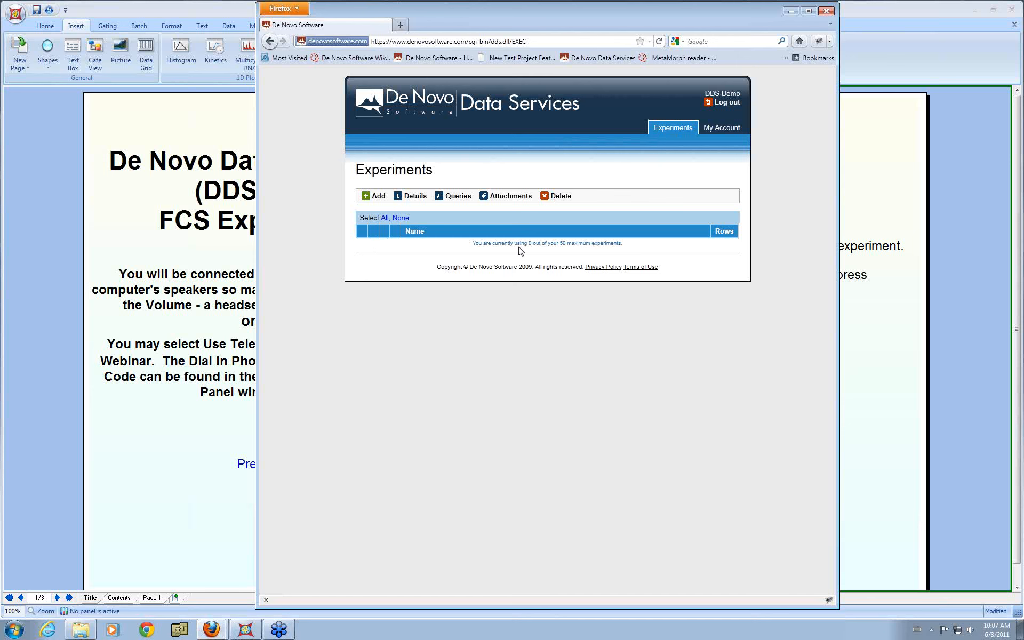
Step: Add a new experiment named ApoMono
{"action": "left_click", "coordinate": [377, 197]}
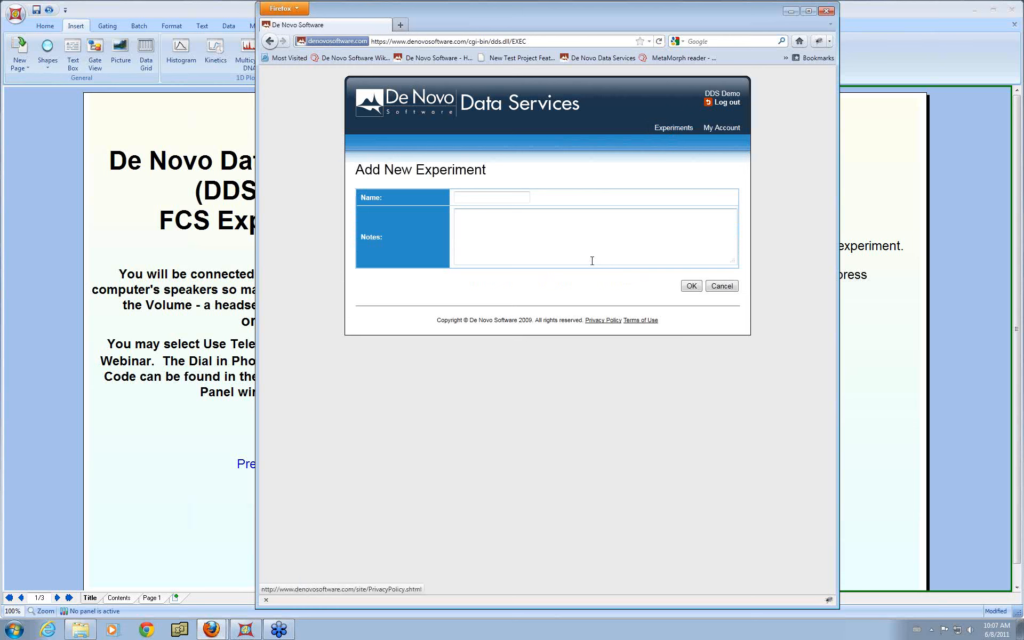
{"action": "left_click", "coordinate": [503, 199]}
{"action": "type", "text": "ApoMono"}
{"action": "left_click", "coordinate": [694, 286]}
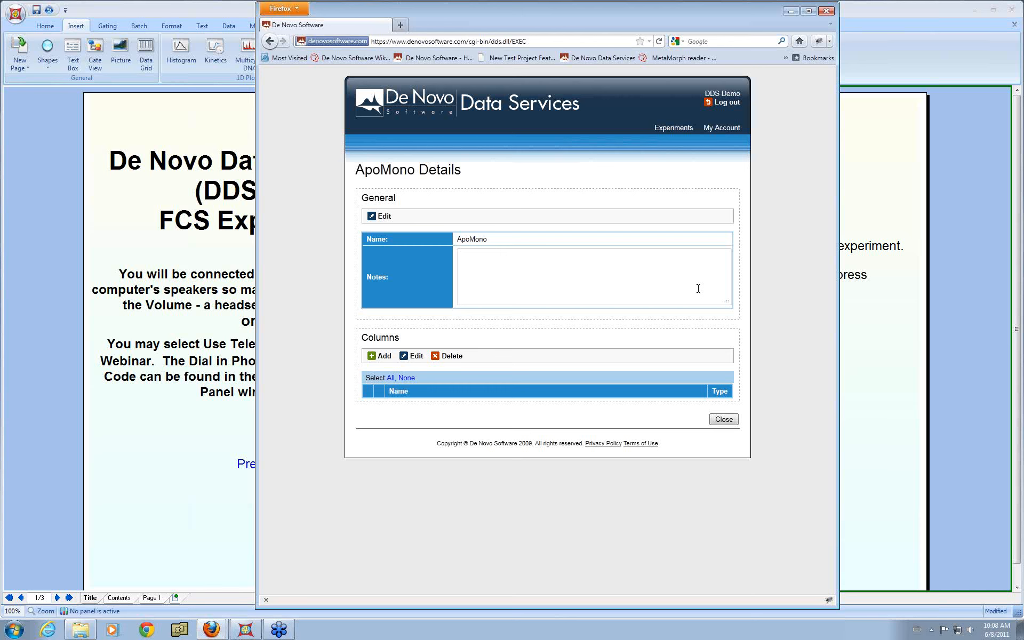
Step: Add a column named PDF report with the PDF Document data type to the experiment
{"action": "left_click", "coordinate": [384, 357]}
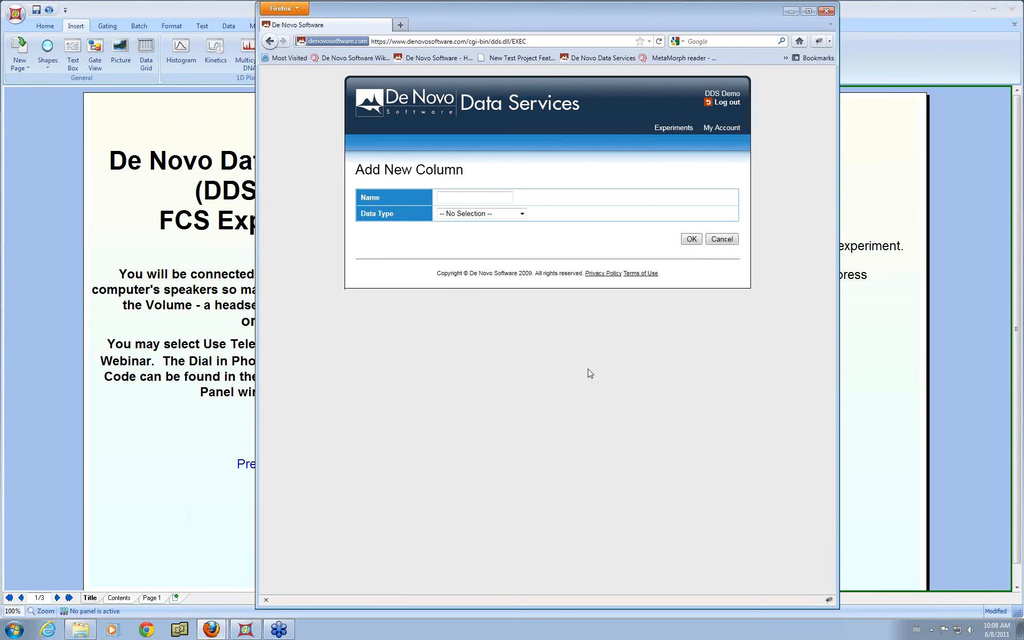
{"action": "left_click", "coordinate": [499, 196]}
{"action": "type", "text": "PDF report"}
{"action": "left_click", "coordinate": [520, 213]}
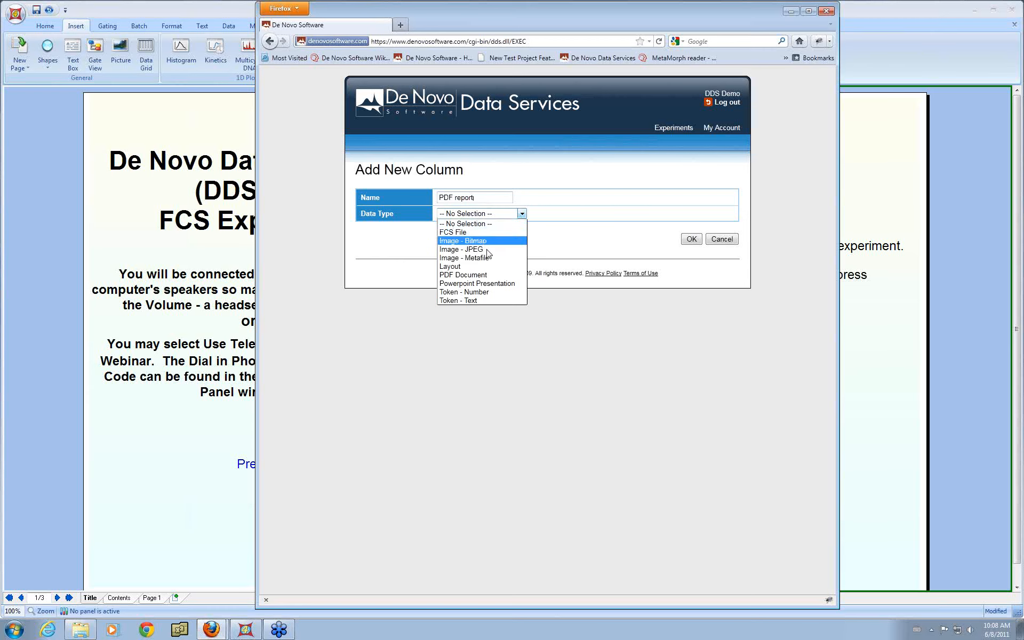
{"action": "left_click", "coordinate": [489, 276]}
{"action": "left_click", "coordinate": [691, 240]}
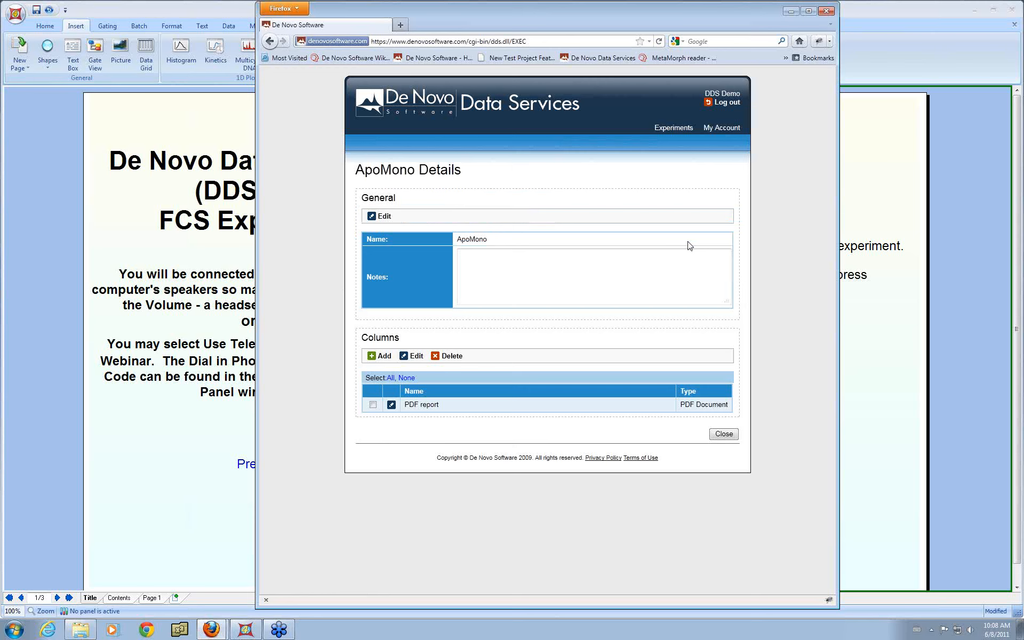
Step: Add a column named % positive with the Token - Number data type
{"action": "left_click", "coordinate": [386, 356]}
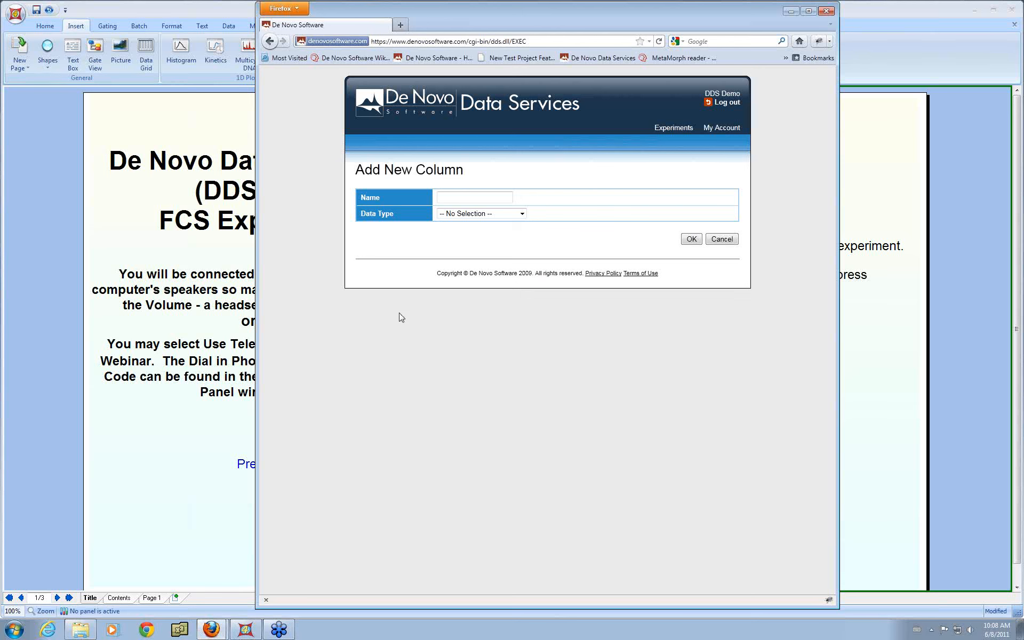
{"action": "left_click", "coordinate": [467, 199]}
{"action": "type", "text": "% positive"}
{"action": "left_click", "coordinate": [507, 213]}
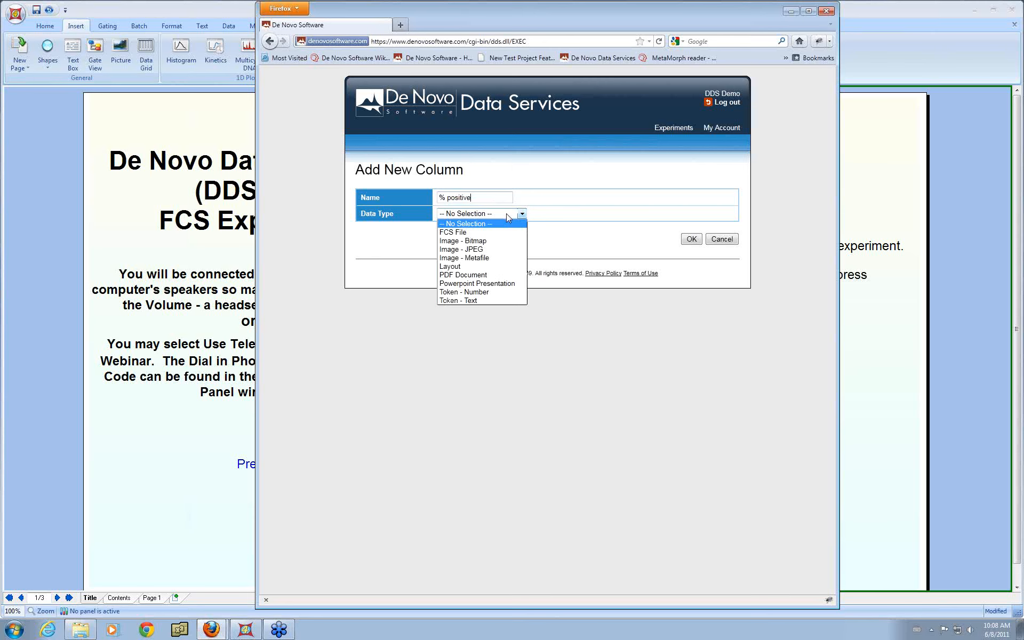
{"action": "left_click", "coordinate": [492, 293]}
{"action": "left_click", "coordinate": [692, 240]}
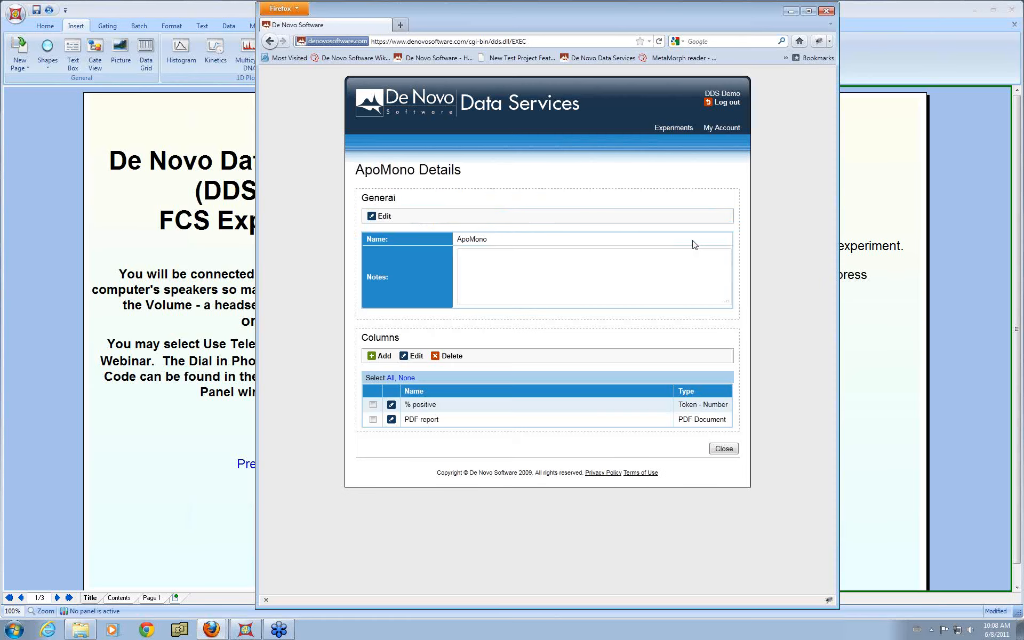
Step: Add a column named Date with the Token - Text data type
{"action": "left_click", "coordinate": [387, 357]}
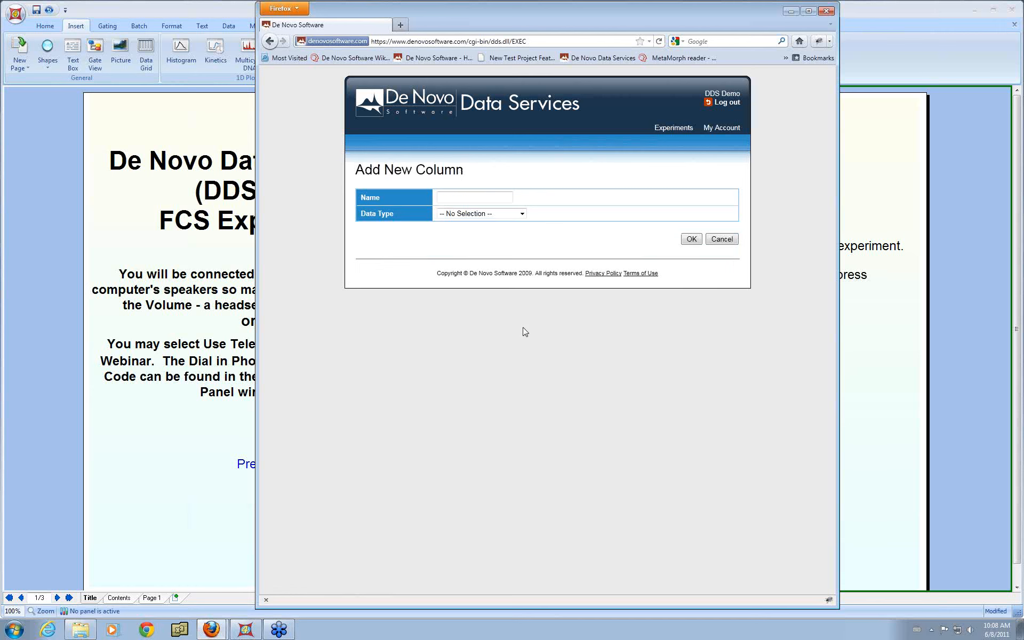
{"action": "left_click", "coordinate": [506, 215]}
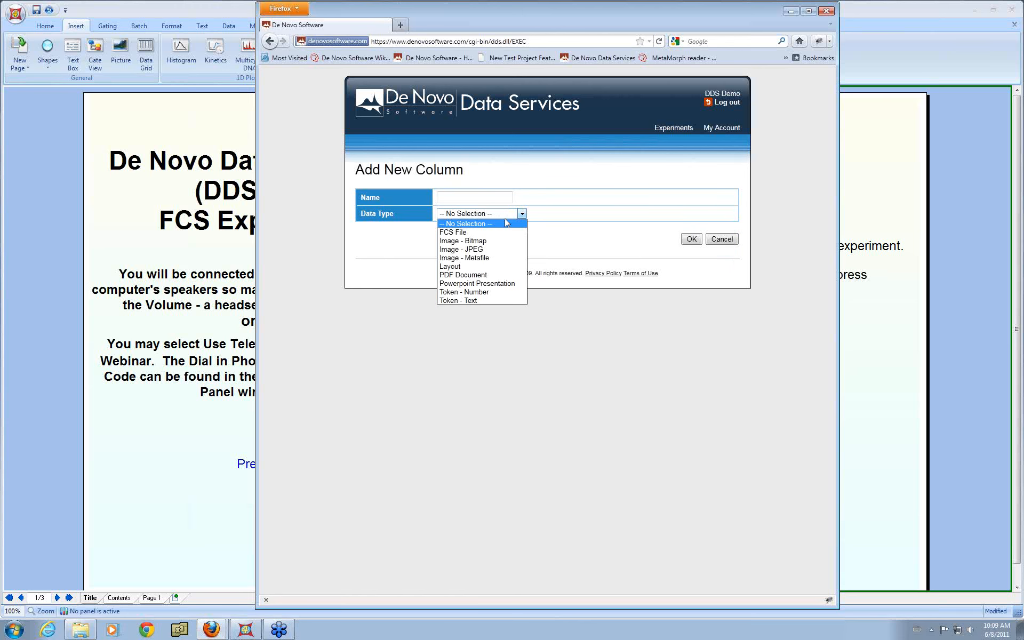
{"action": "left_click", "coordinate": [487, 301]}
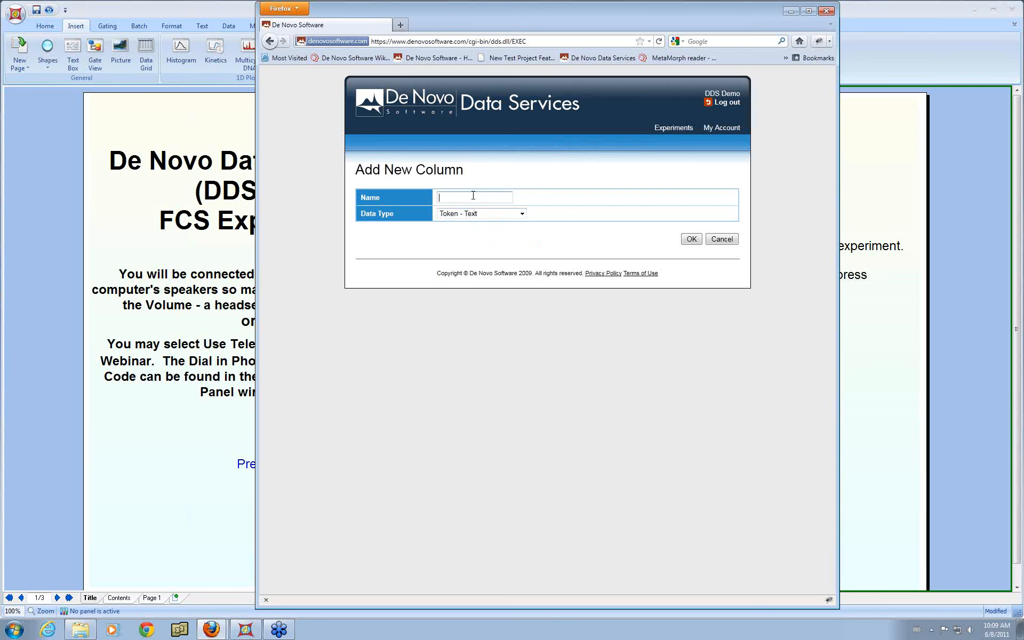
{"action": "type", "text": "Date."}
{"action": "left_click", "coordinate": [690, 240]}
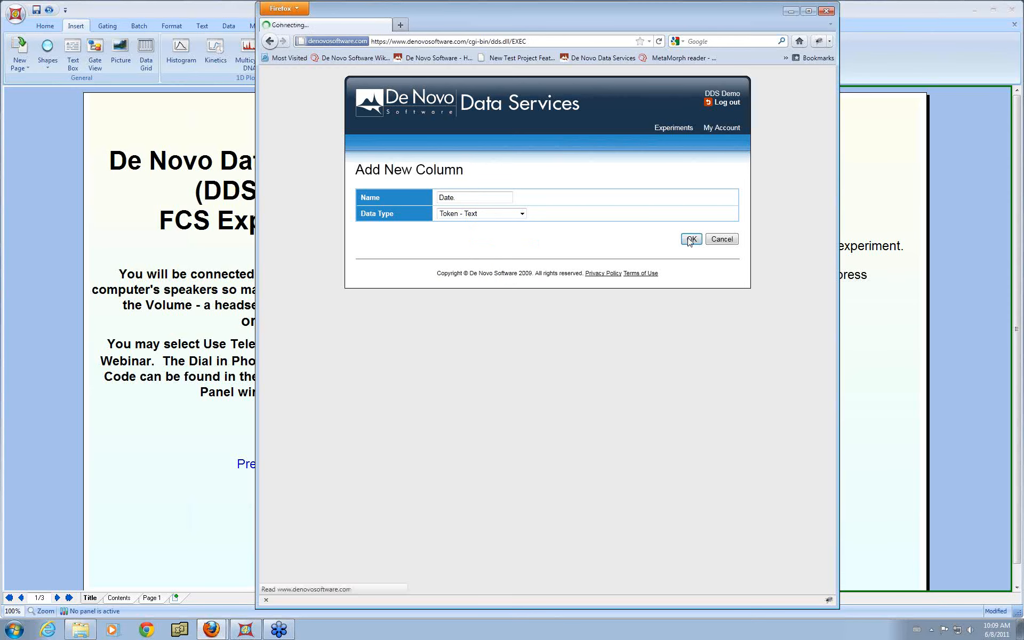
Step: Add a Filename column with the Token - Text data type and close the experiment details
{"action": "left_click", "coordinate": [378, 360]}
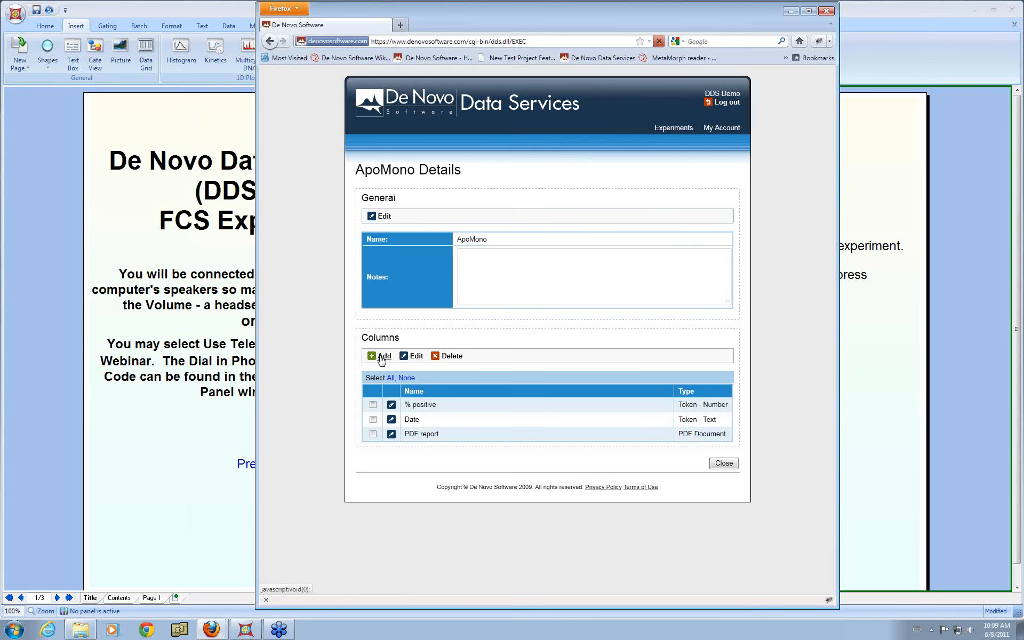
{"action": "left_click", "coordinate": [493, 214]}
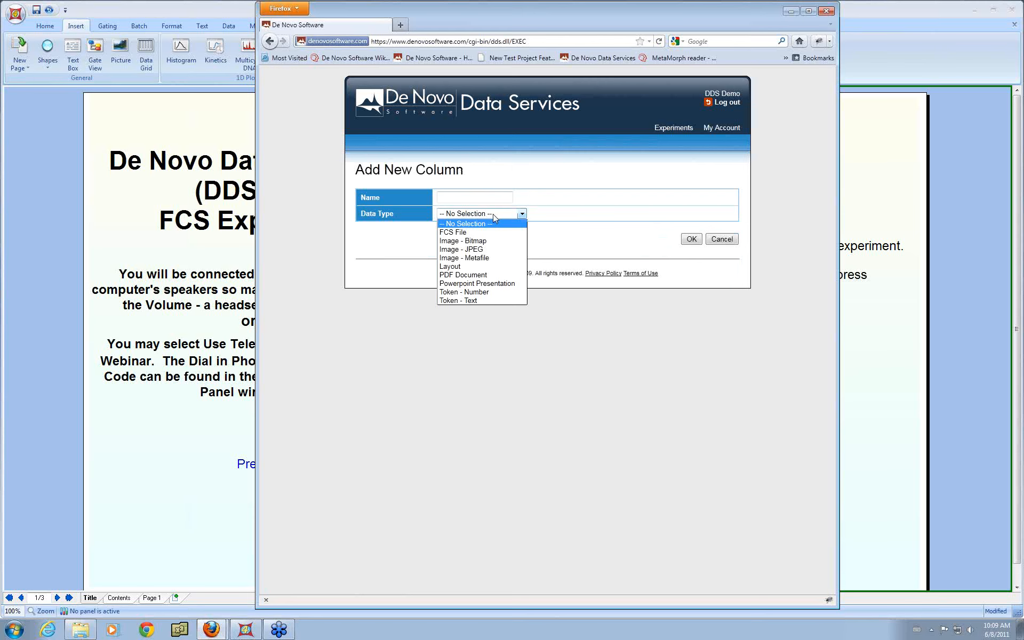
{"action": "left_click", "coordinate": [477, 300]}
{"action": "left_click", "coordinate": [480, 196]}
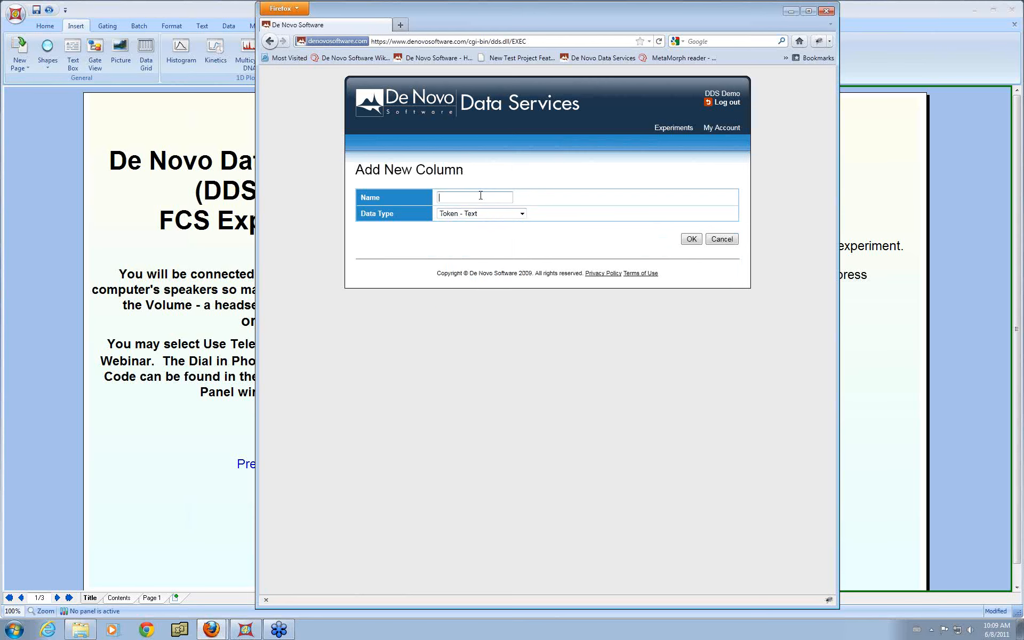
{"action": "type", "text": "Filename"}
{"action": "left_click", "coordinate": [692, 240]}
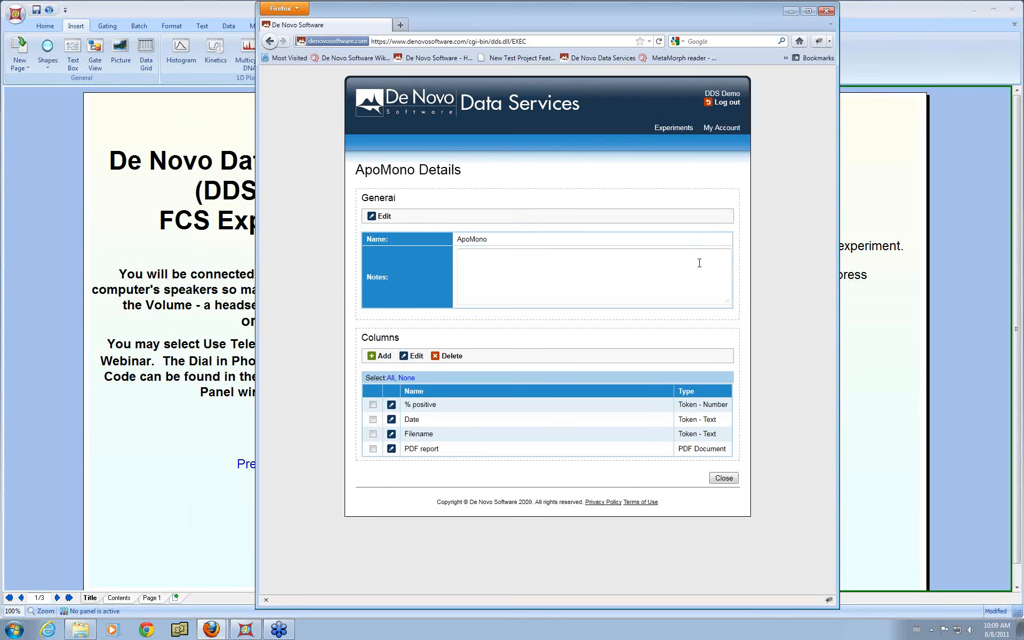
{"action": "left_click", "coordinate": [724, 482]}
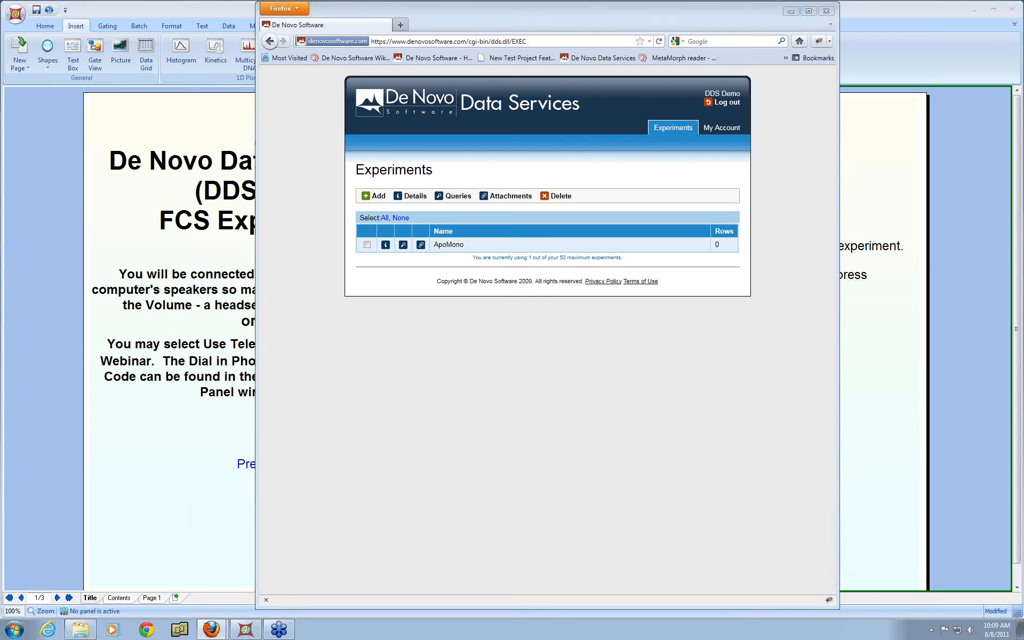
{"action": "left_click", "coordinate": [452, 123]}
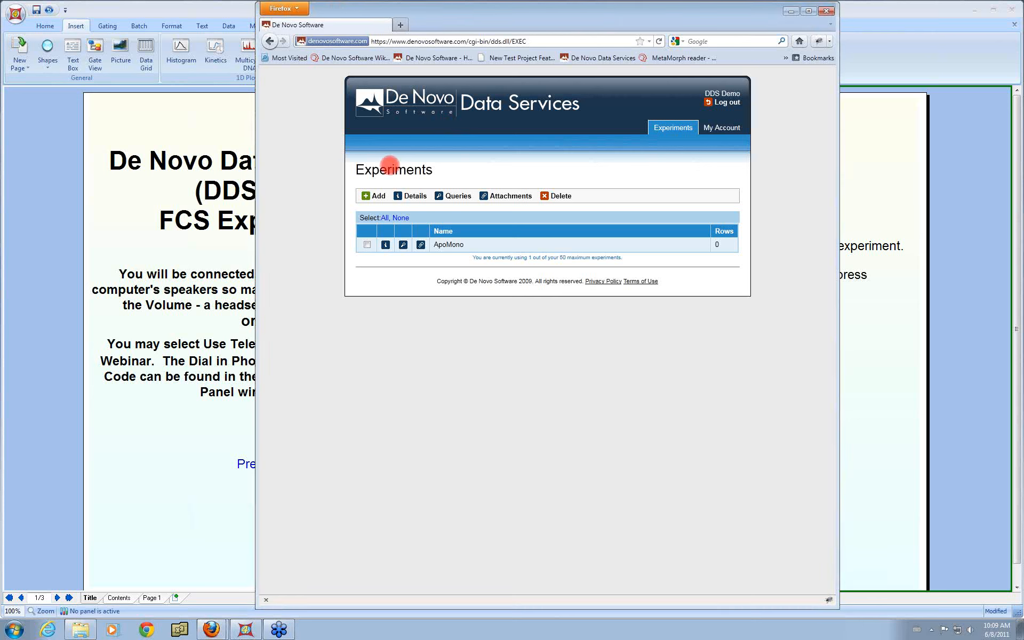
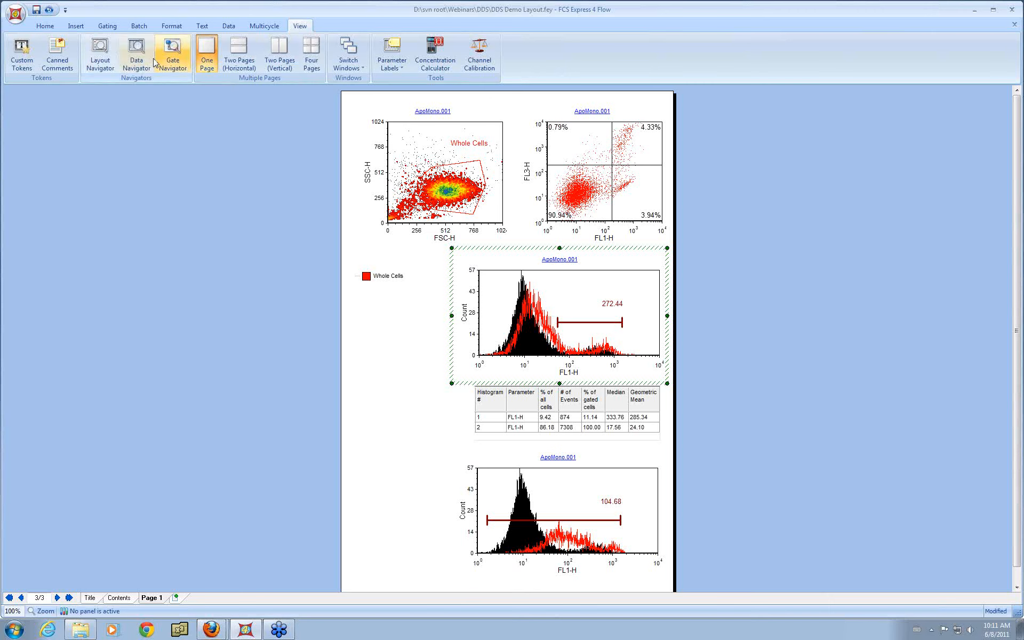
Step: Open the Batch Actions list and dock it beside the layout, collapsing the Excel export item
{"action": "left_click", "coordinate": [141, 27]}
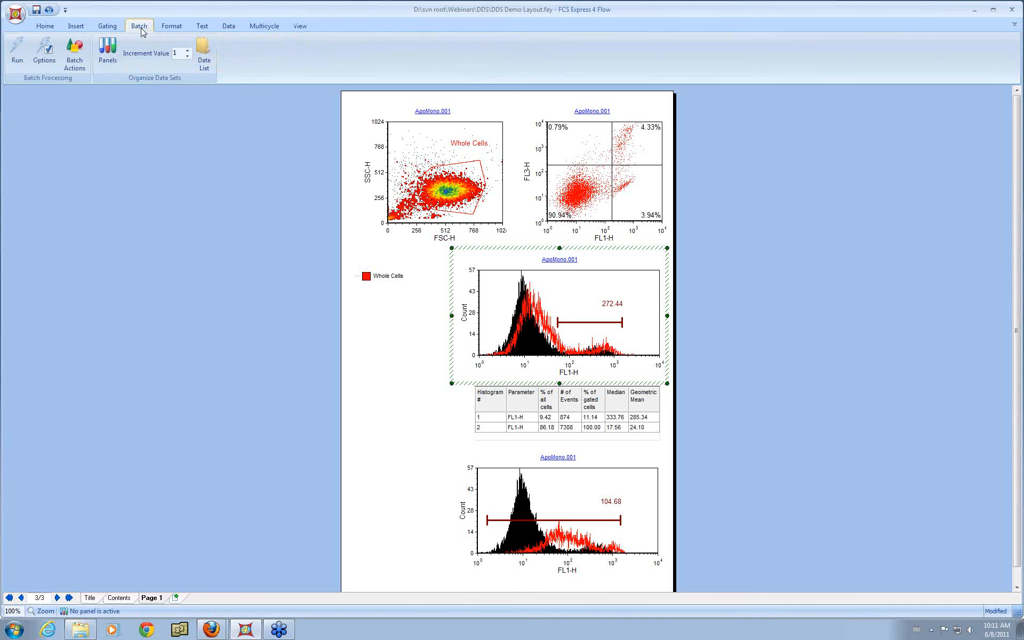
{"action": "left_click", "coordinate": [81, 63]}
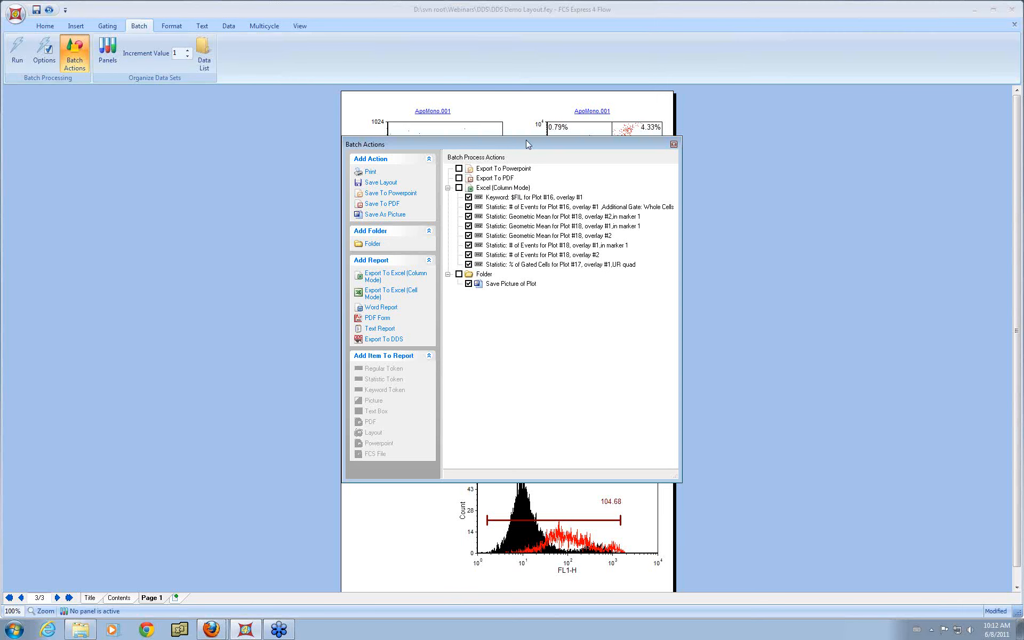
{"action": "left_click_drag", "start_coordinate": [525, 147], "coordinate": [498, 346]}
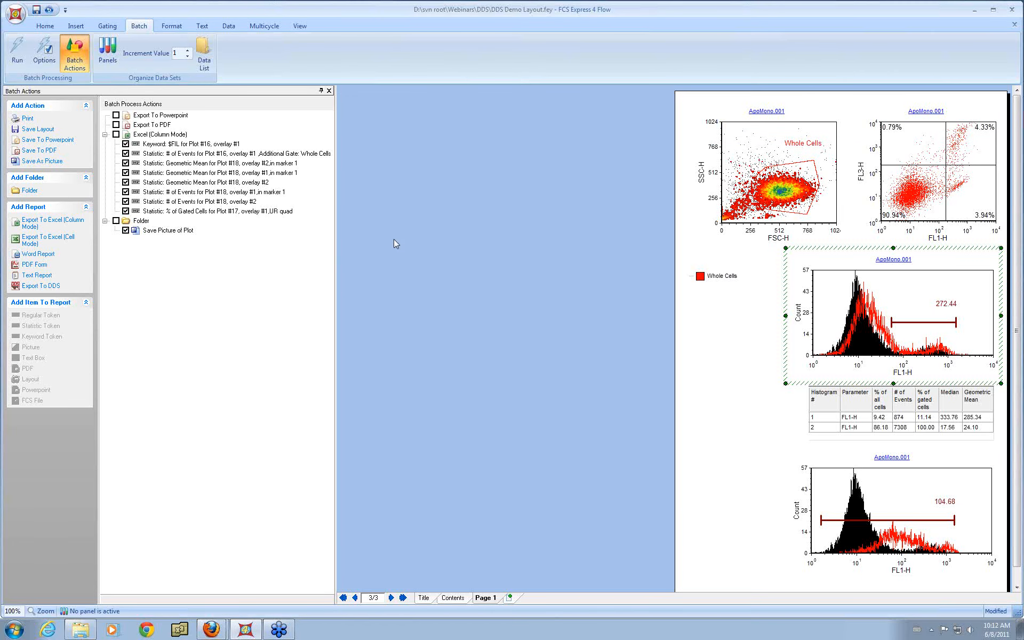
{"action": "mouse_move", "coordinate": [335, 239]}
{"action": "left_mouse_down"}
{"action": "mouse_move", "coordinate": [358, 243]}
{"action": "mouse_move", "coordinate": [316, 245]}
{"action": "left_mouse_up"}
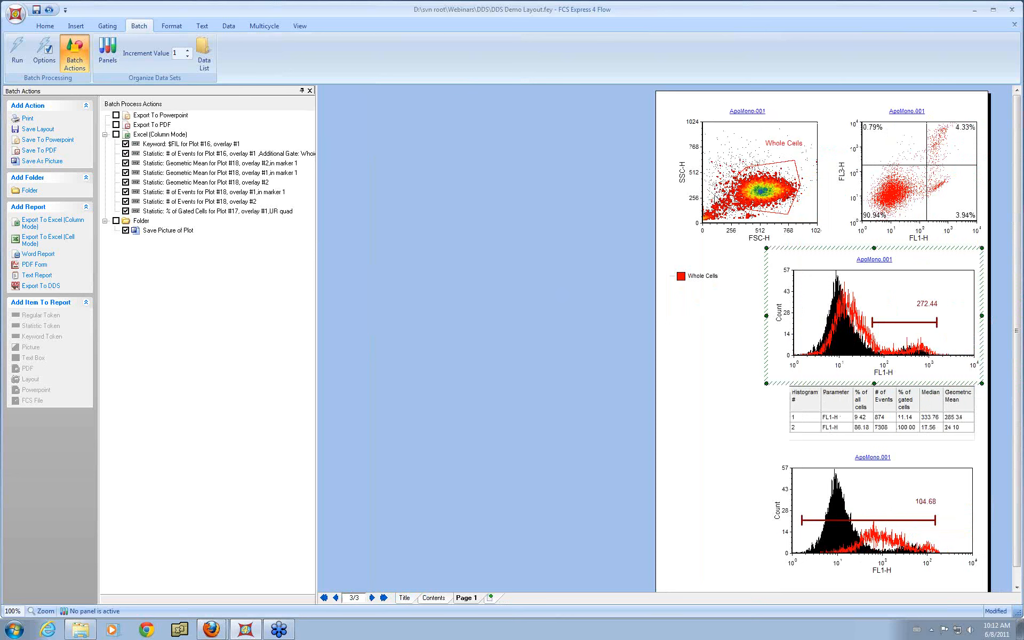
{"action": "left_click", "coordinate": [106, 135]}
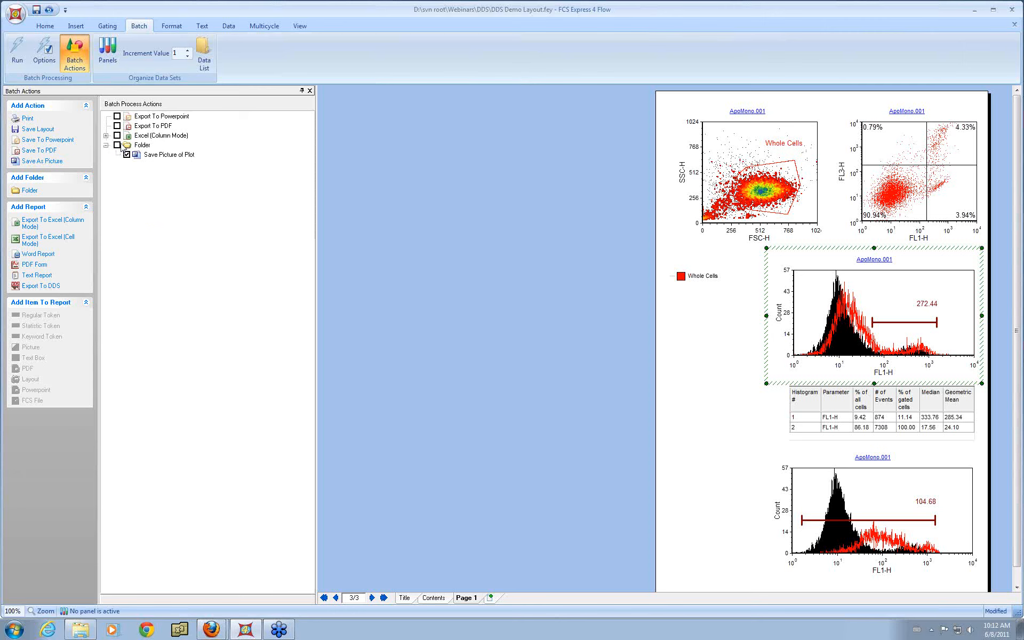
Step: Add an Export To DDS report, entering the DDS account user name and password and the experiment name ApoMono
{"action": "left_click", "coordinate": [36, 288]}
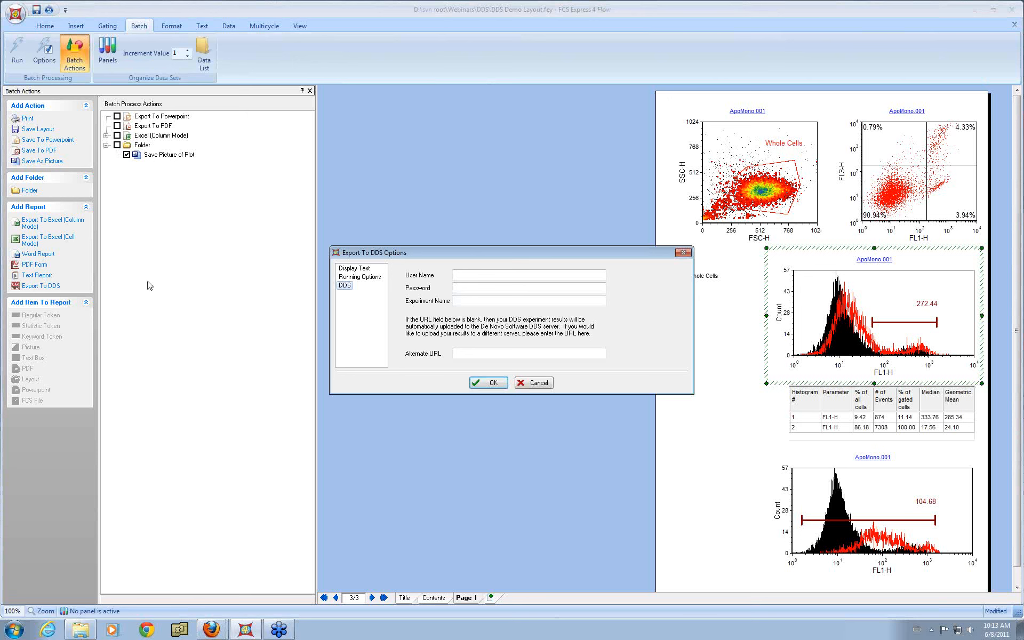
{"action": "left_click", "coordinate": [543, 275]}
{"action": "key", "text": "Tab"}
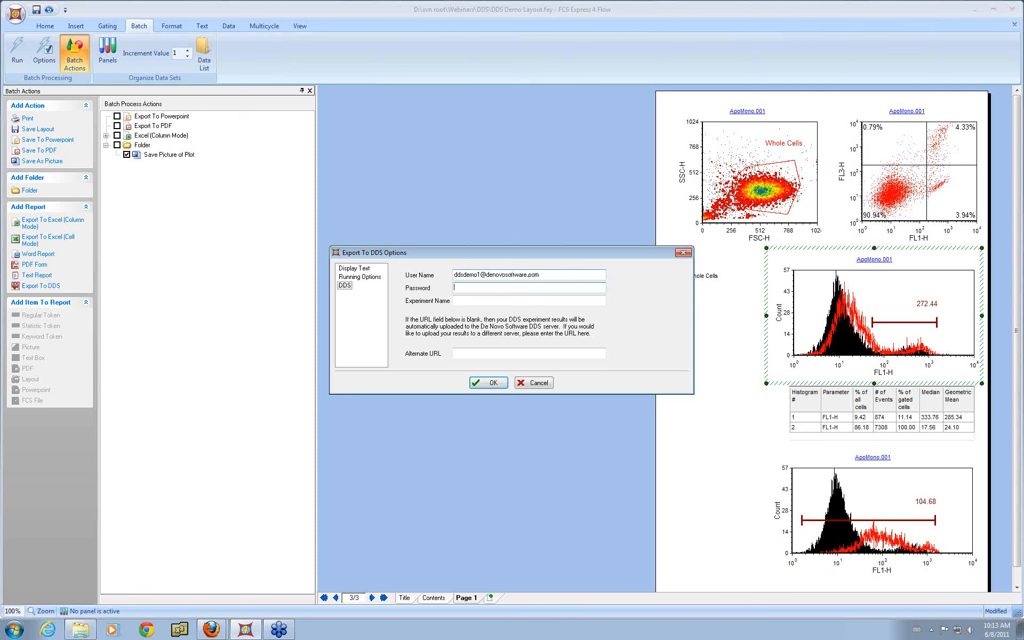
{"action": "type", "text": "**************"}
{"action": "key", "text": "Tab"}
{"action": "type", "text": "ApoMono"}
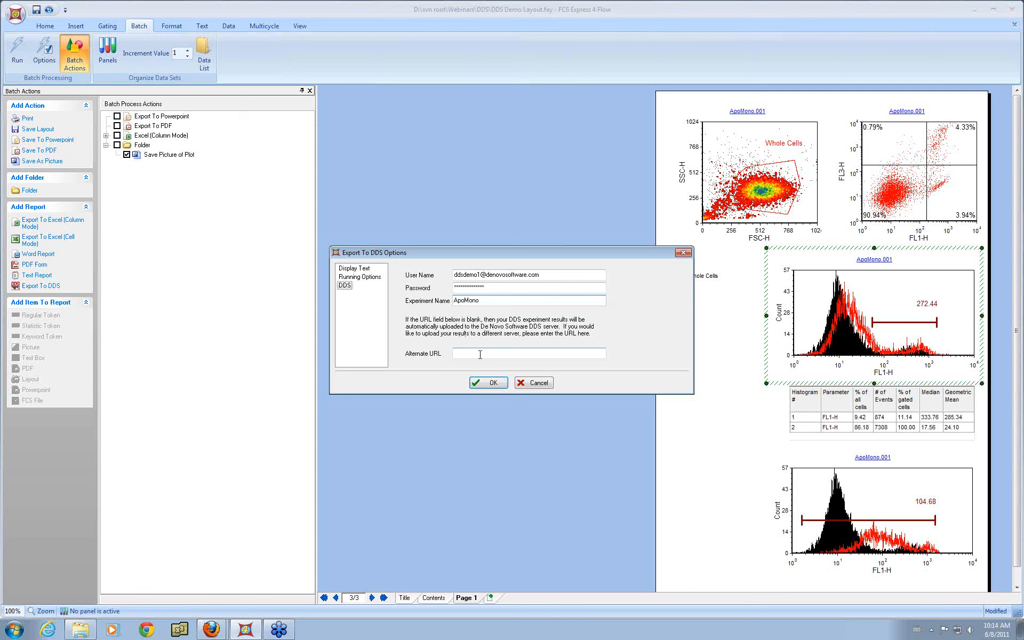
{"action": "left_click", "coordinate": [493, 383]}
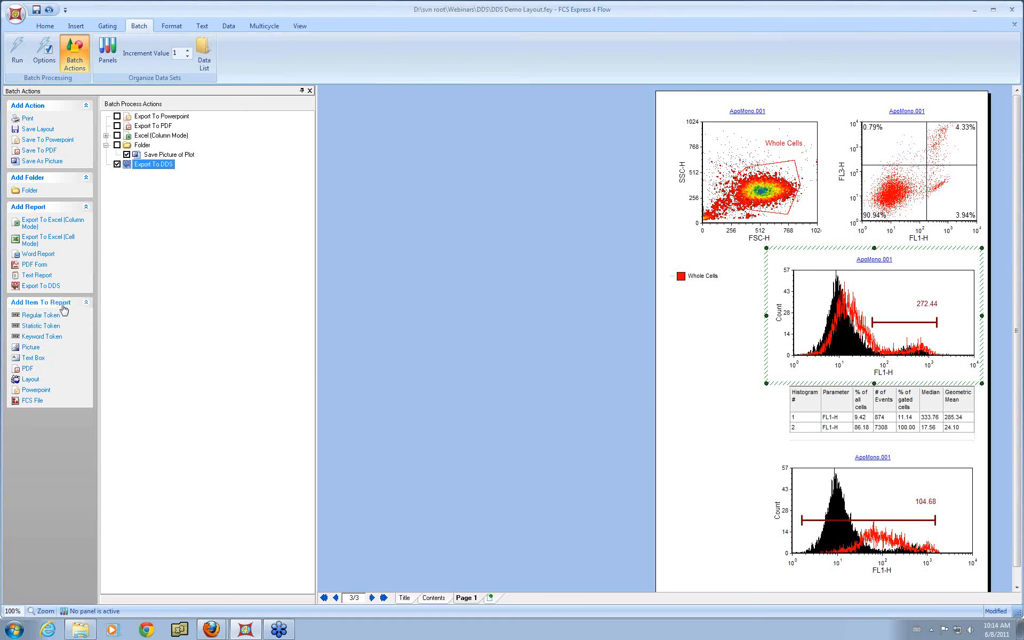
Step: Add a PDF item to the DDS export, choose its PDF quality and set its column name to PDF report
{"action": "left_click", "coordinate": [29, 370]}
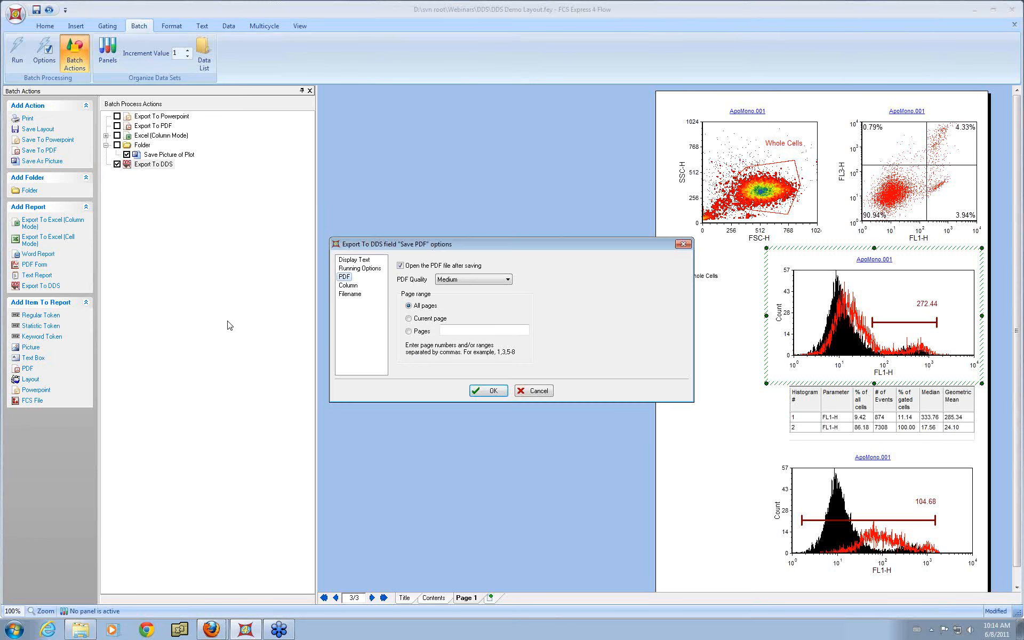
{"action": "left_click", "coordinate": [501, 279]}
{"action": "left_click", "coordinate": [502, 290]}
{"action": "left_click", "coordinate": [353, 286]}
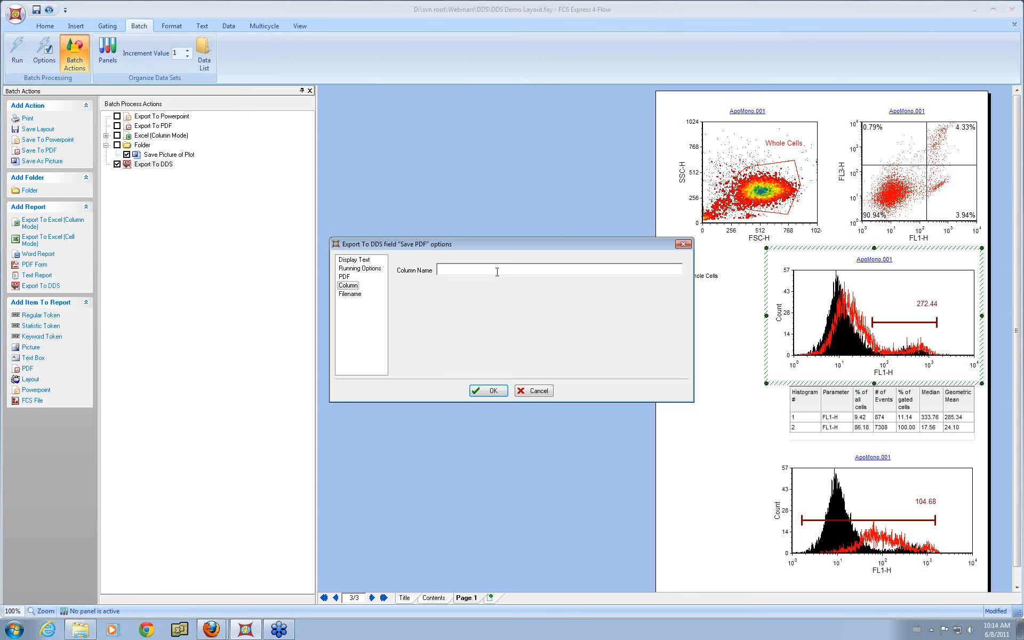
{"action": "type", "text": "PDF report"}
Step: Set the PDF item's filename to a $FIL keyword token and confirm the PDF options
{"action": "left_click", "coordinate": [355, 295]}
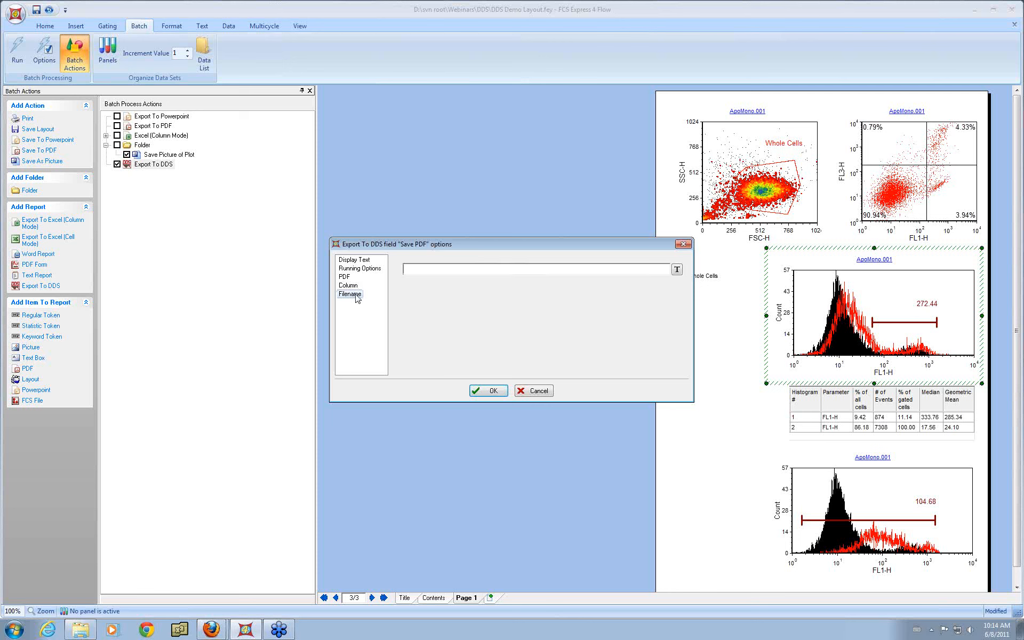
{"action": "left_click", "coordinate": [676, 270]}
{"action": "left_click", "coordinate": [459, 257]}
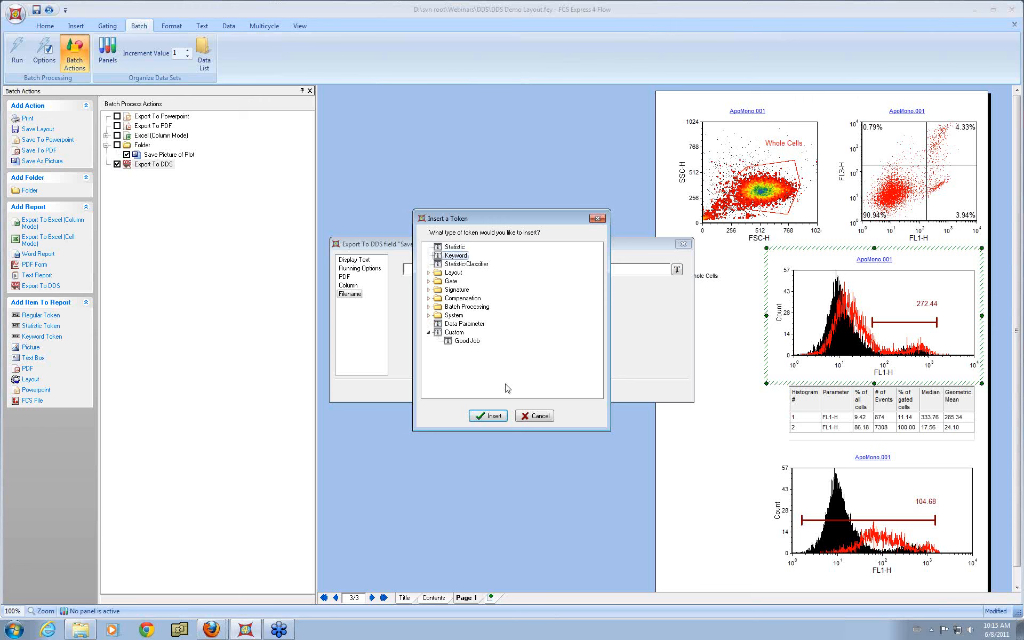
{"action": "left_click", "coordinate": [501, 414]}
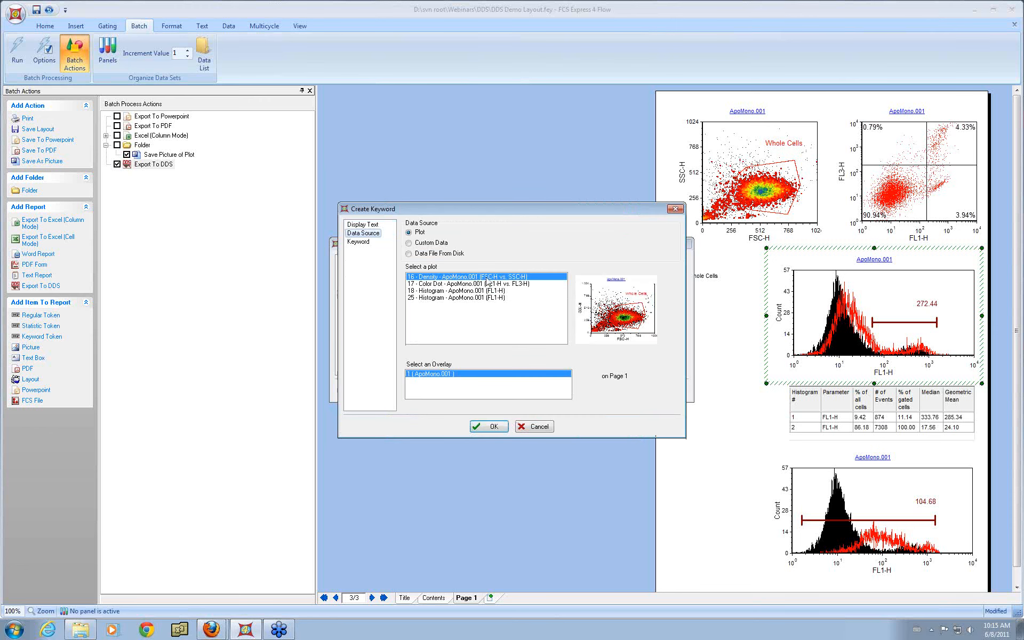
{"action": "left_click", "coordinate": [365, 243]}
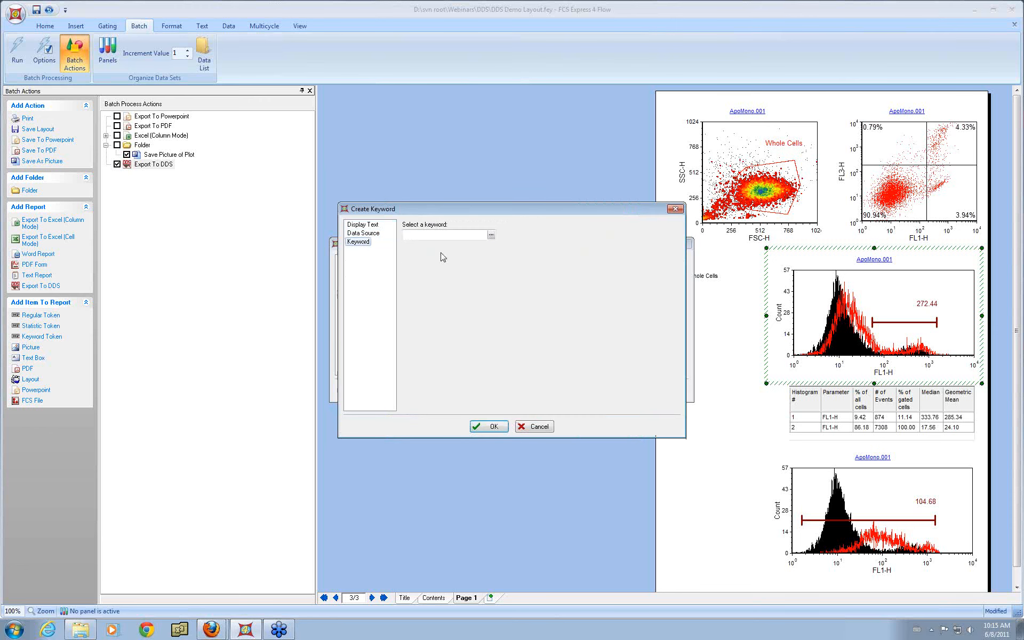
{"action": "left_click", "coordinate": [491, 235]}
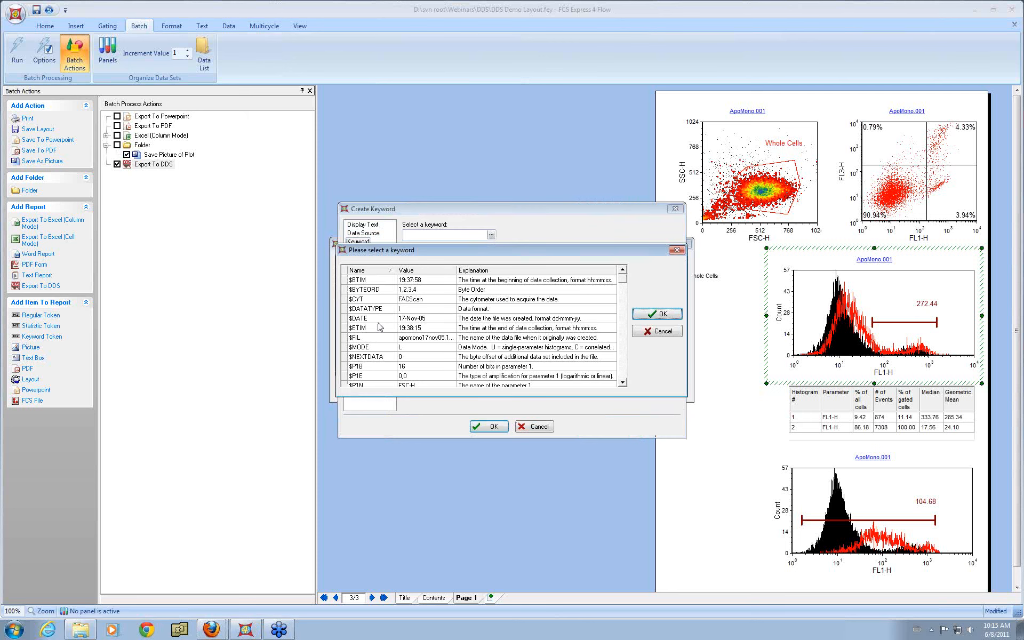
{"action": "left_click", "coordinate": [441, 337]}
{"action": "left_click", "coordinate": [659, 315]}
{"action": "left_click", "coordinate": [489, 427]}
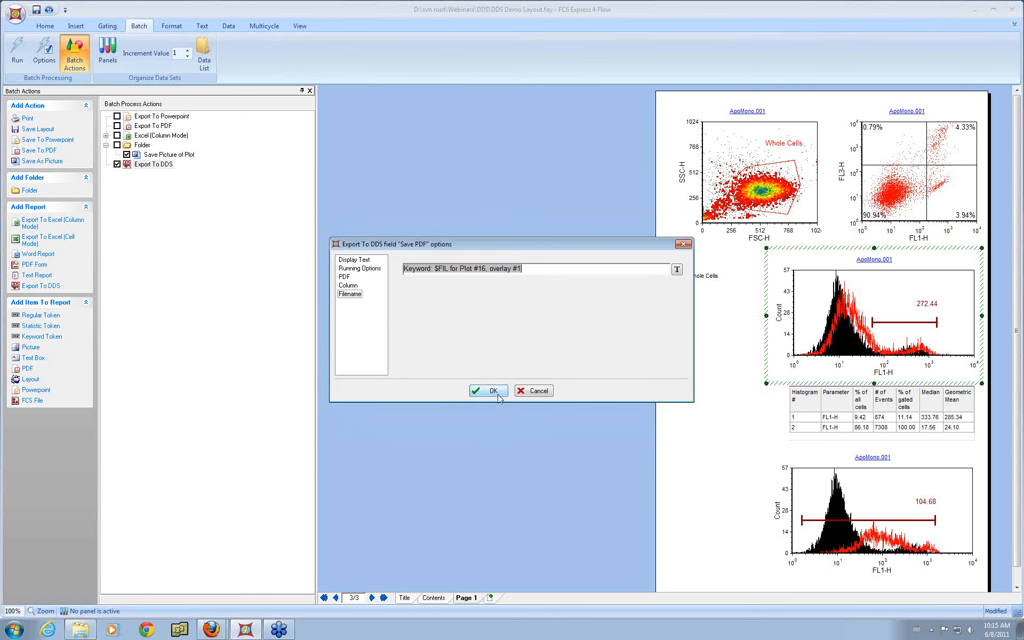
{"action": "left_click", "coordinate": [491, 394]}
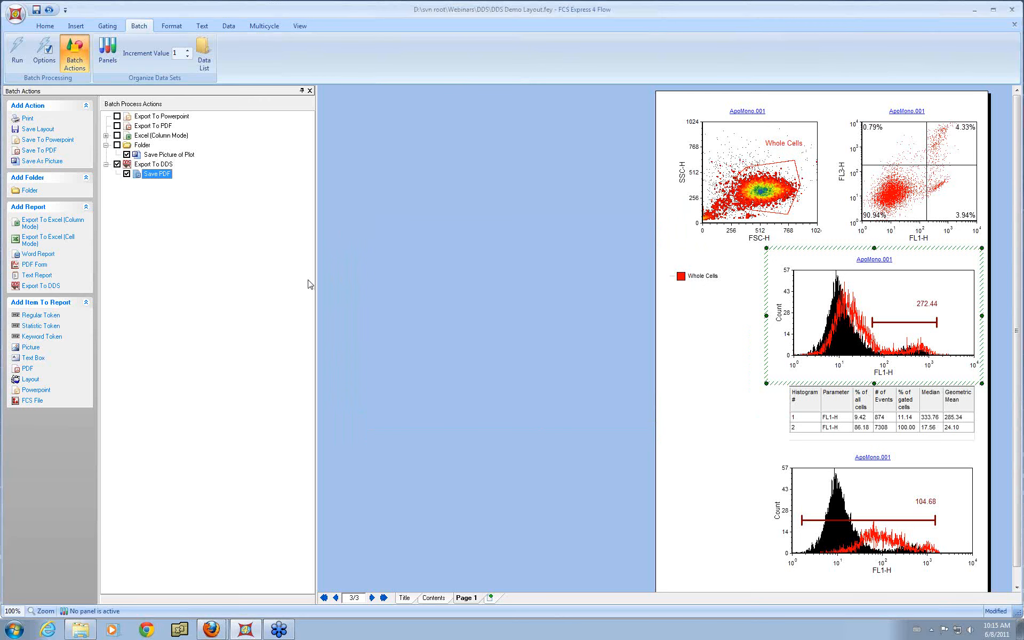
Step: Add a keyword token for $DATE to the DDS export with the column name Date
{"action": "left_click", "coordinate": [49, 339]}
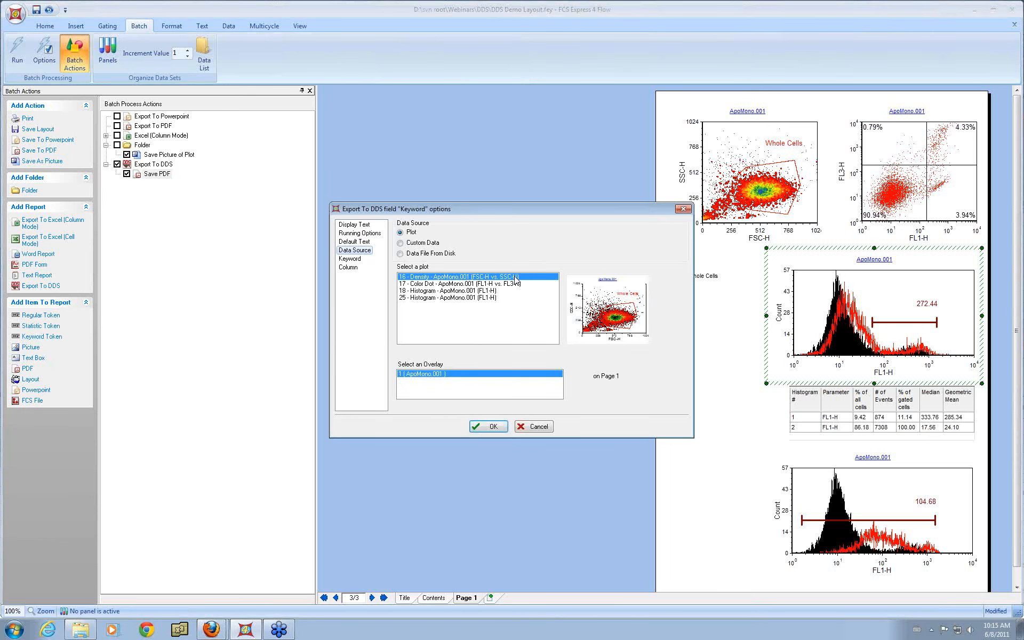
{"action": "left_click", "coordinate": [352, 260]}
{"action": "left_click", "coordinate": [483, 236]}
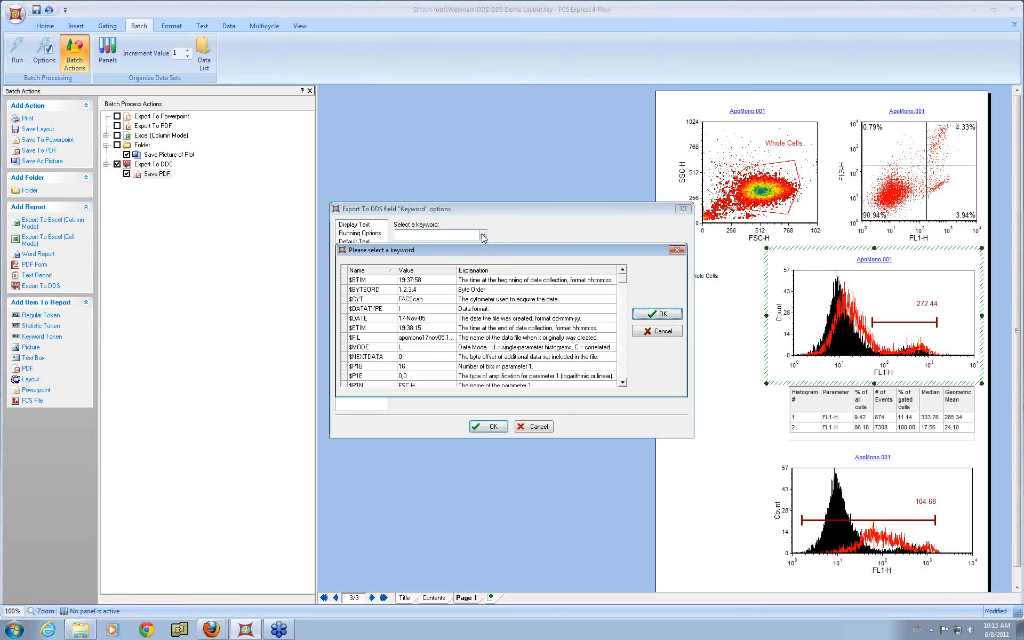
{"action": "left_click", "coordinate": [387, 319]}
{"action": "left_click", "coordinate": [657, 315]}
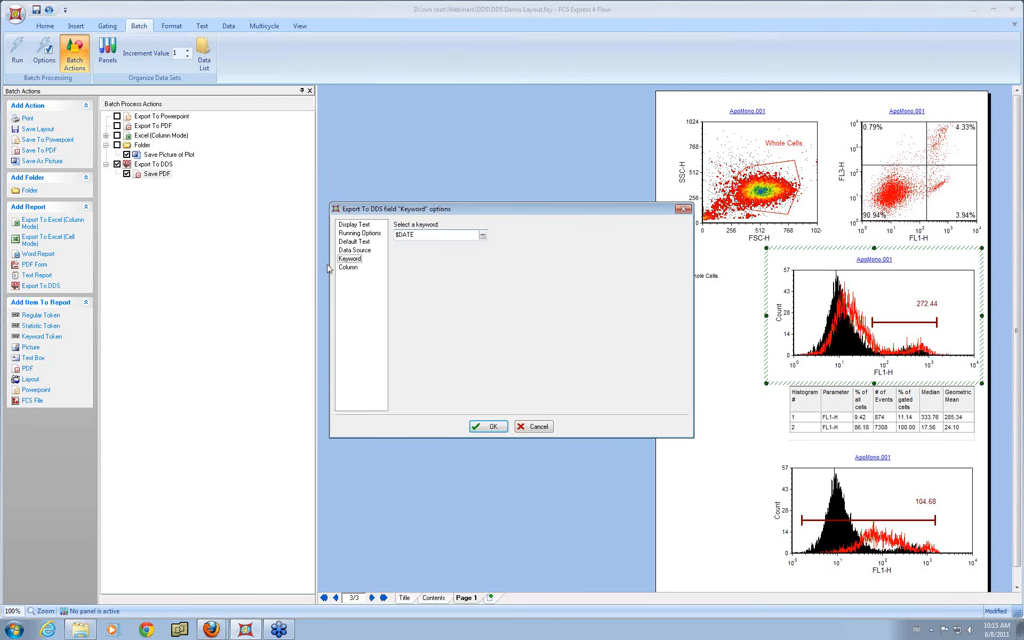
{"action": "left_click", "coordinate": [354, 268]}
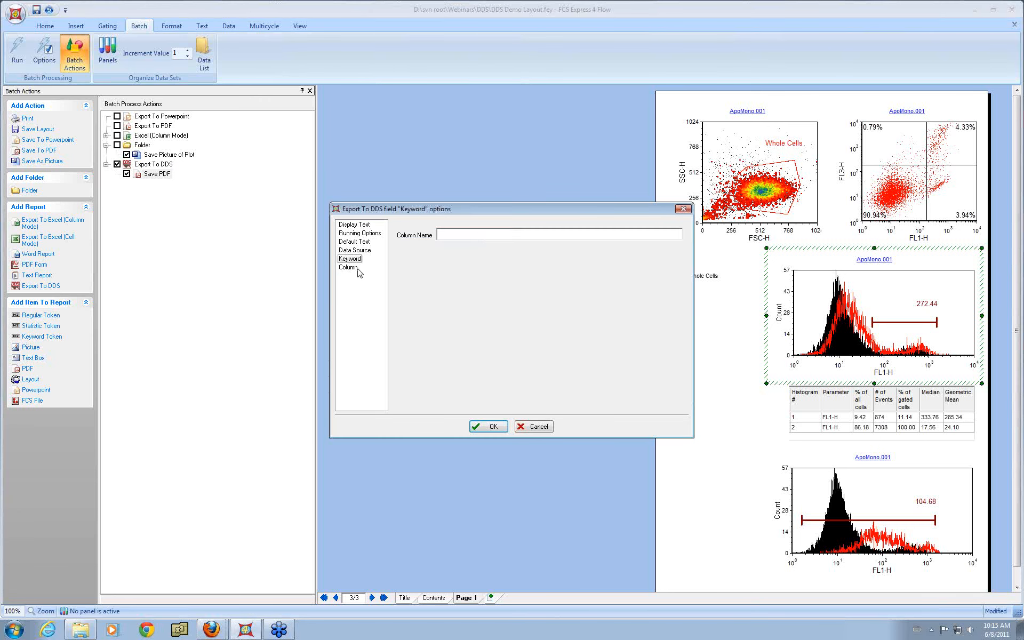
{"action": "left_click", "coordinate": [474, 236]}
{"action": "type", "text": "Data"}
{"action": "left_click", "coordinate": [492, 425]}
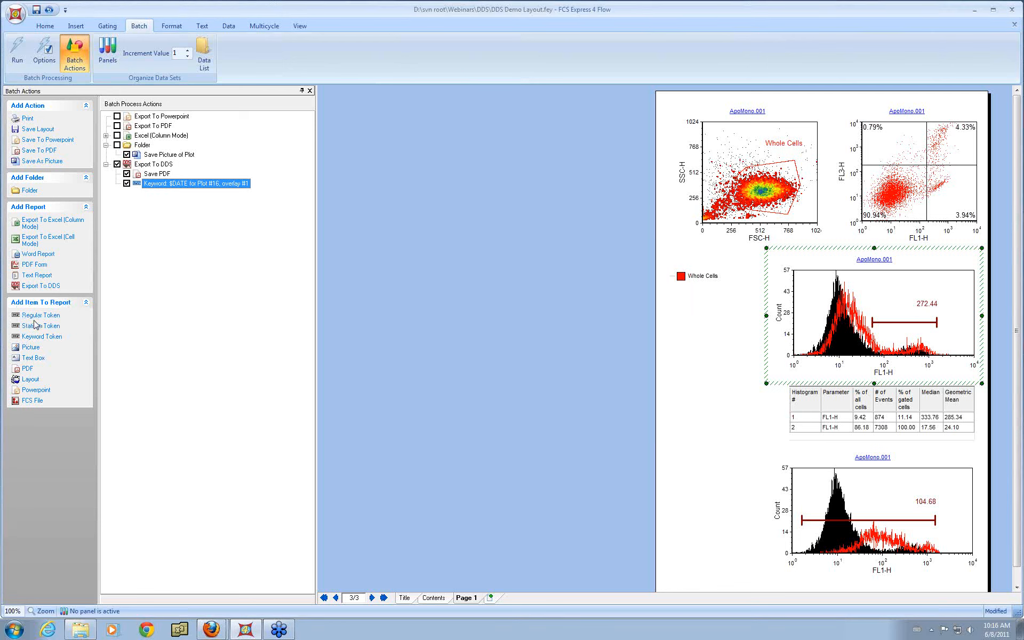
Step: Drag the density plot into the DDS export as a keyword token for $FIL with the column name Filename
{"action": "left_click", "coordinate": [727, 132]}
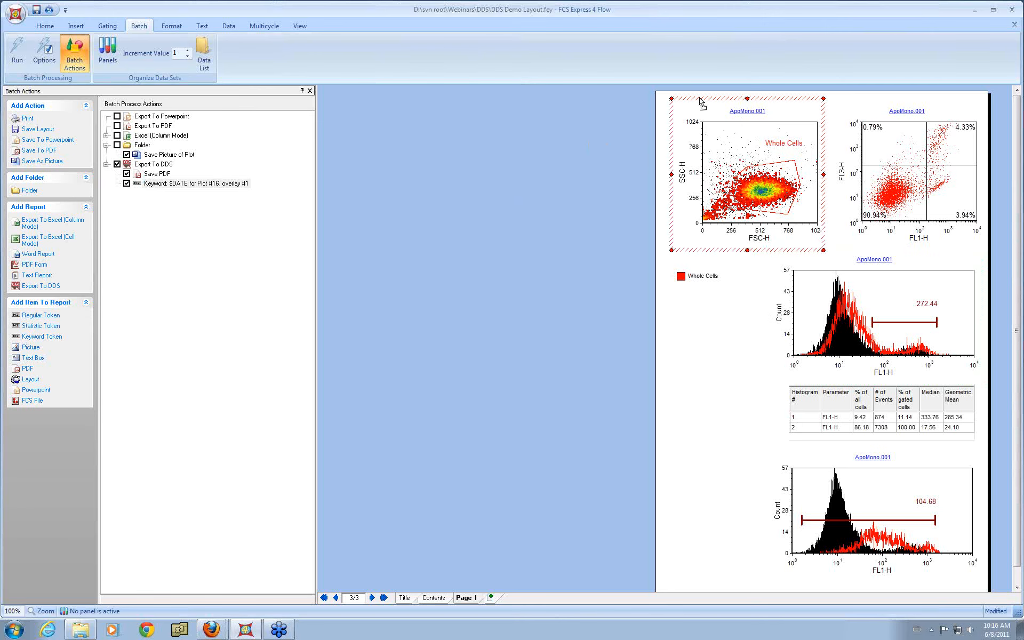
{"action": "left_click_drag", "start_coordinate": [699, 99], "coordinate": [153, 170]}
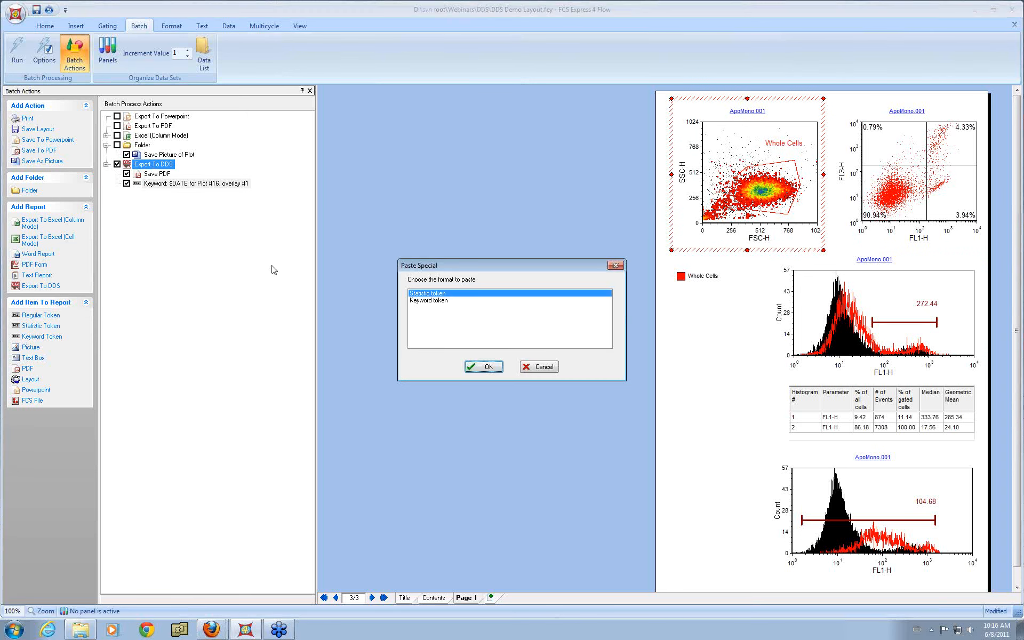
{"action": "left_click", "coordinate": [430, 300]}
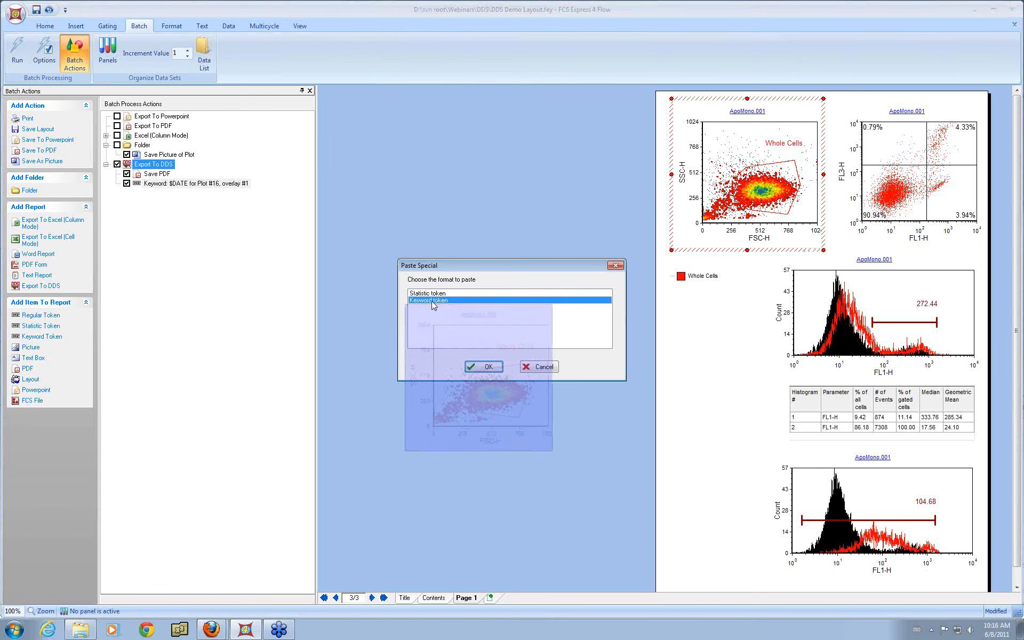
{"action": "left_click", "coordinate": [483, 366]}
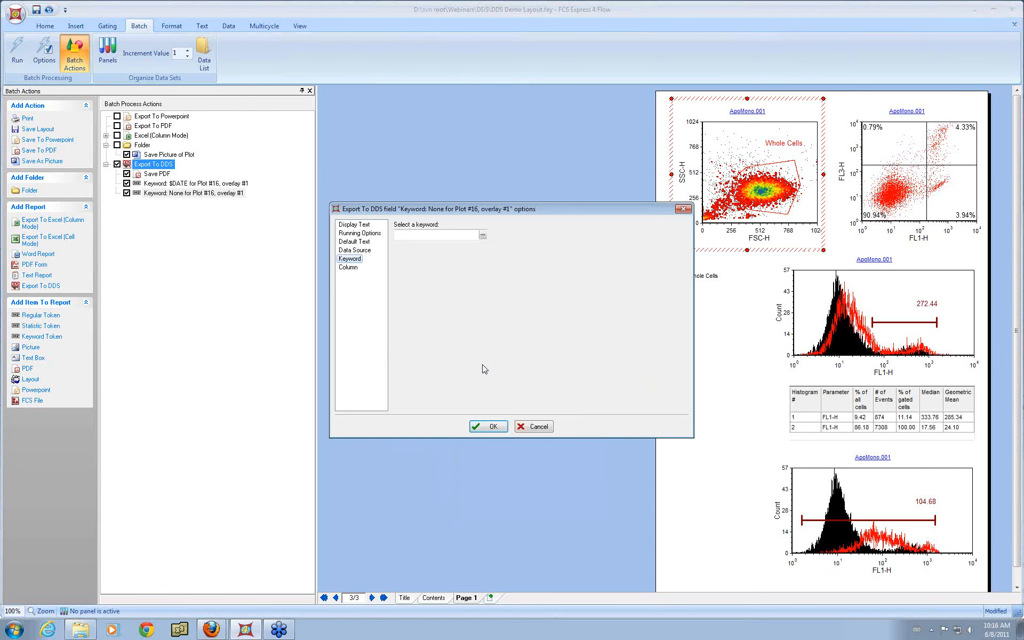
{"action": "left_click", "coordinate": [482, 235]}
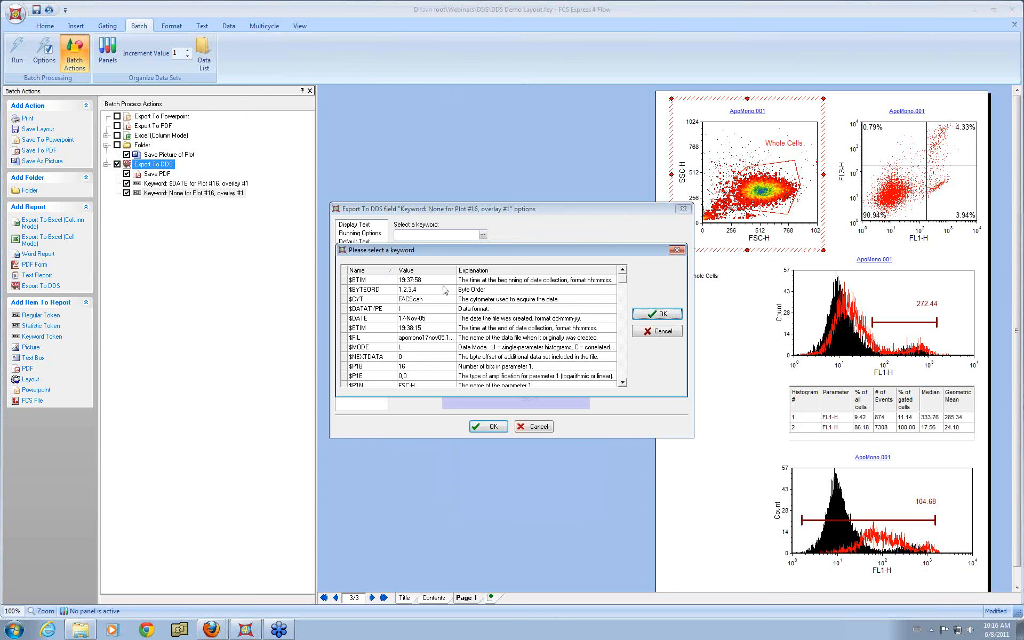
{"action": "left_click", "coordinate": [382, 337]}
{"action": "left_click", "coordinate": [657, 314]}
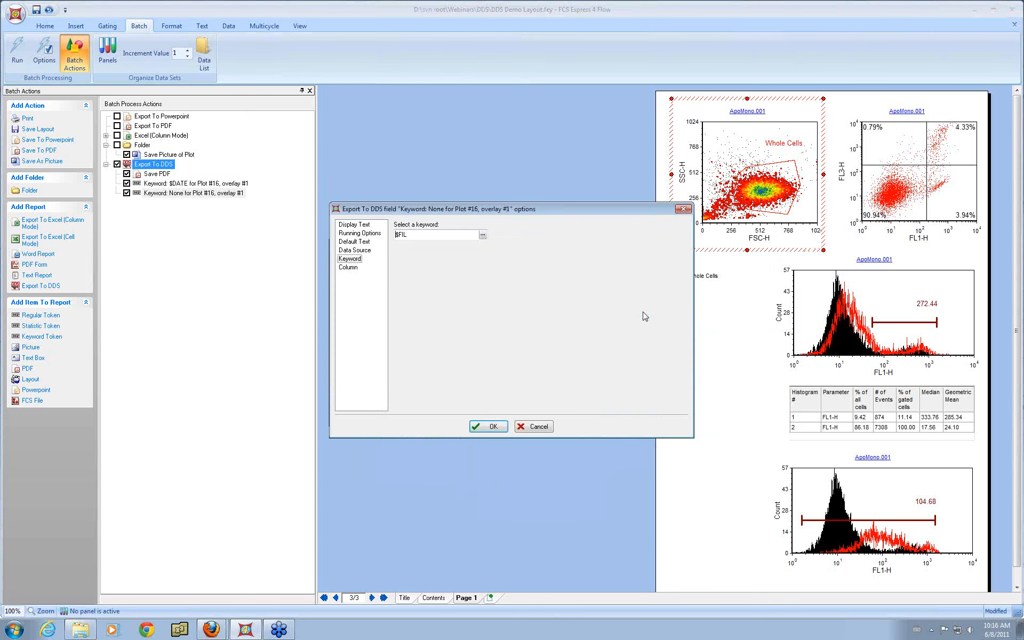
{"action": "left_click", "coordinate": [349, 268]}
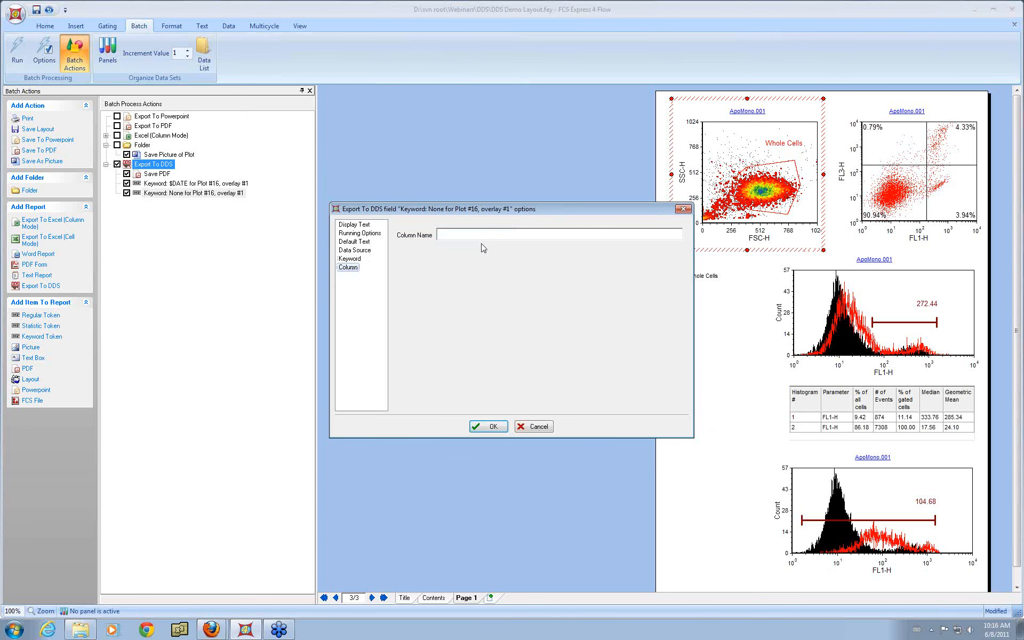
{"action": "type", "text": "Filename"}
{"action": "left_click", "coordinate": [492, 430]}
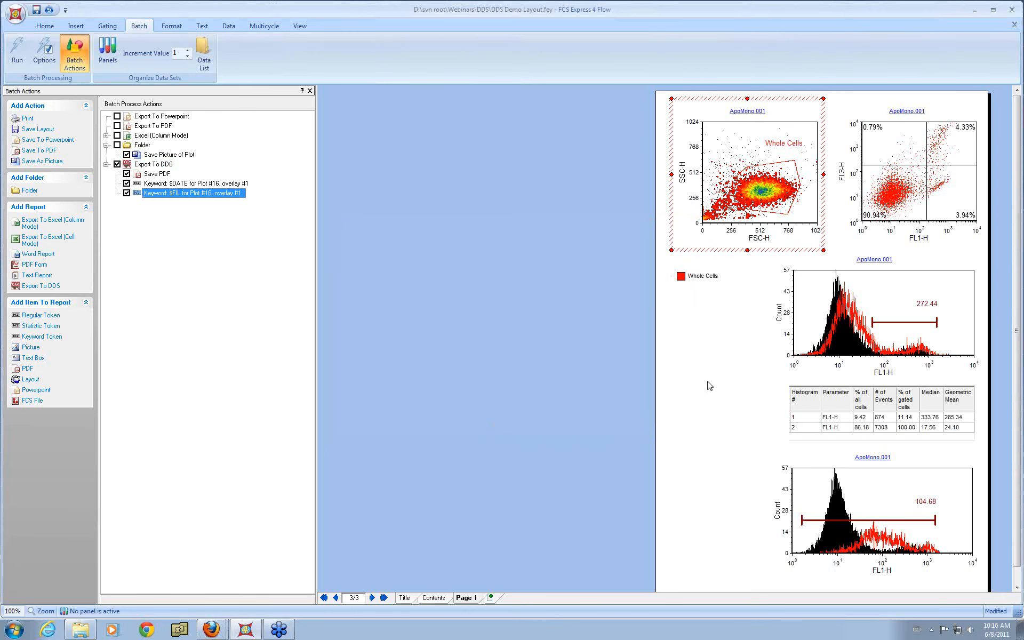
Step: Drag the histogram's marker into the DDS export as a statistic token for % of gated cells with the column name % positive
{"action": "left_click", "coordinate": [909, 326]}
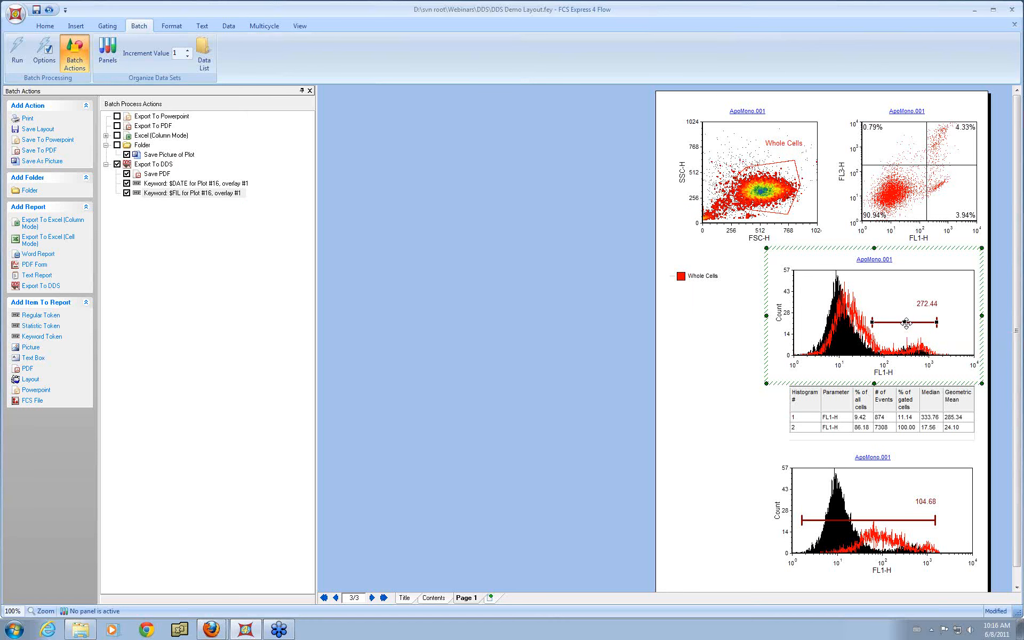
{"action": "left_click_drag", "start_coordinate": [906, 322], "coordinate": [145, 168]}
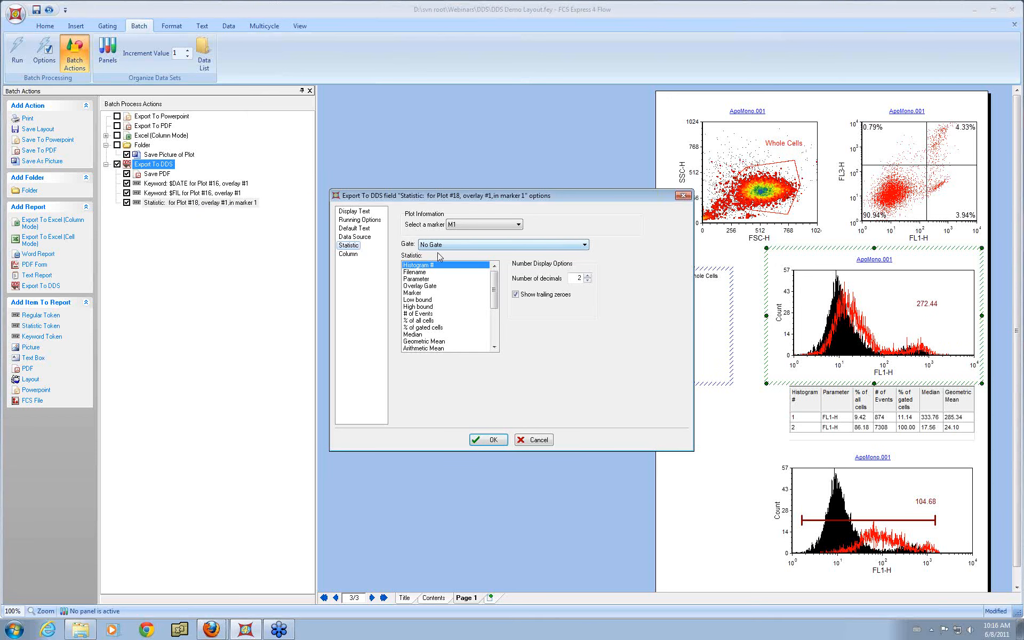
{"action": "left_click", "coordinate": [432, 328]}
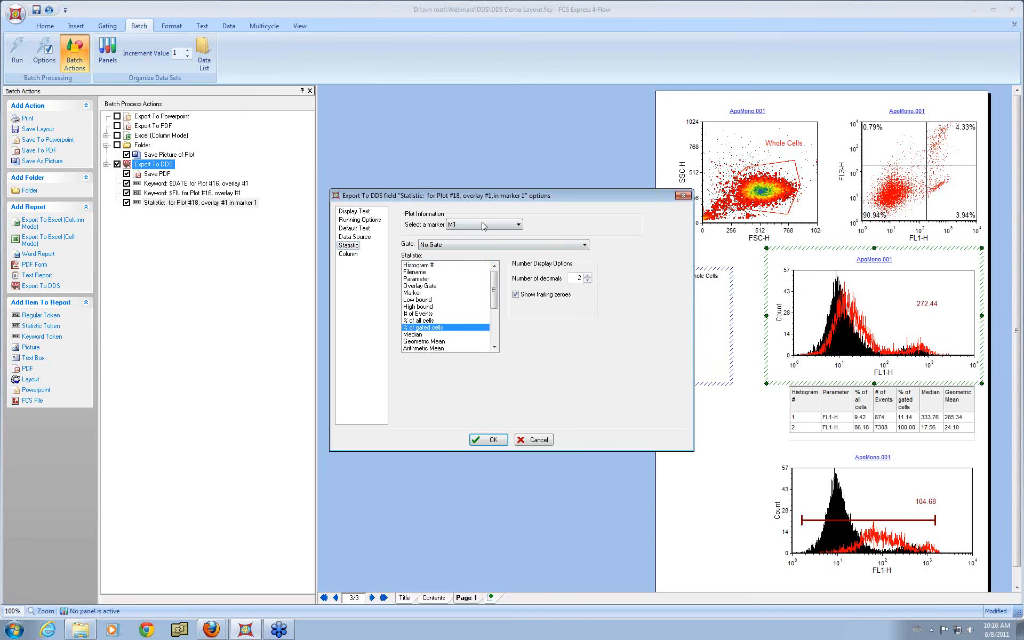
{"action": "left_click", "coordinate": [352, 254]}
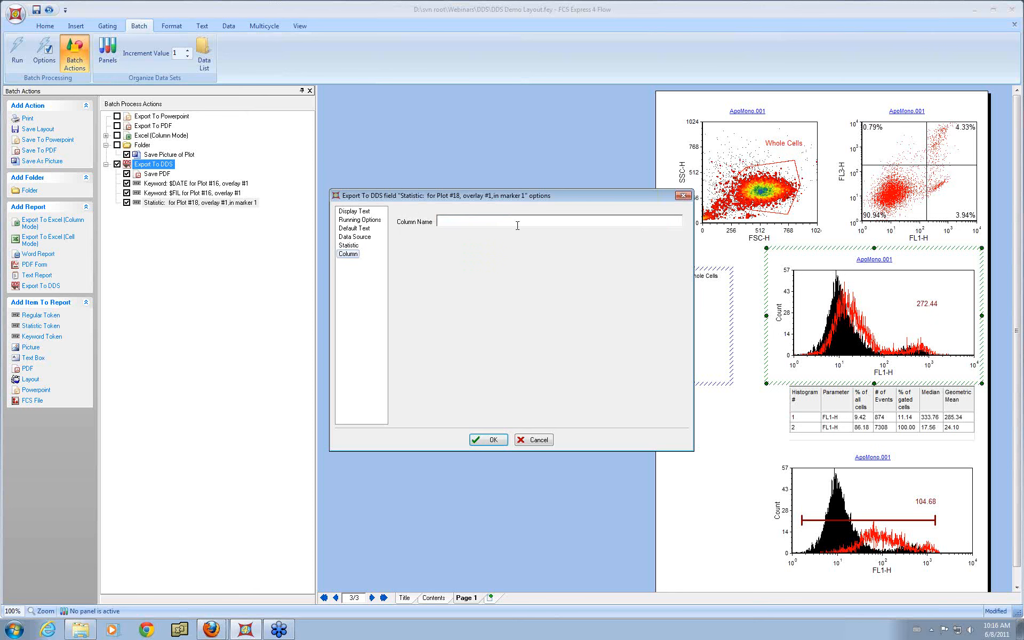
{"action": "type", "text": "% positive"}
{"action": "left_click", "coordinate": [496, 439]}
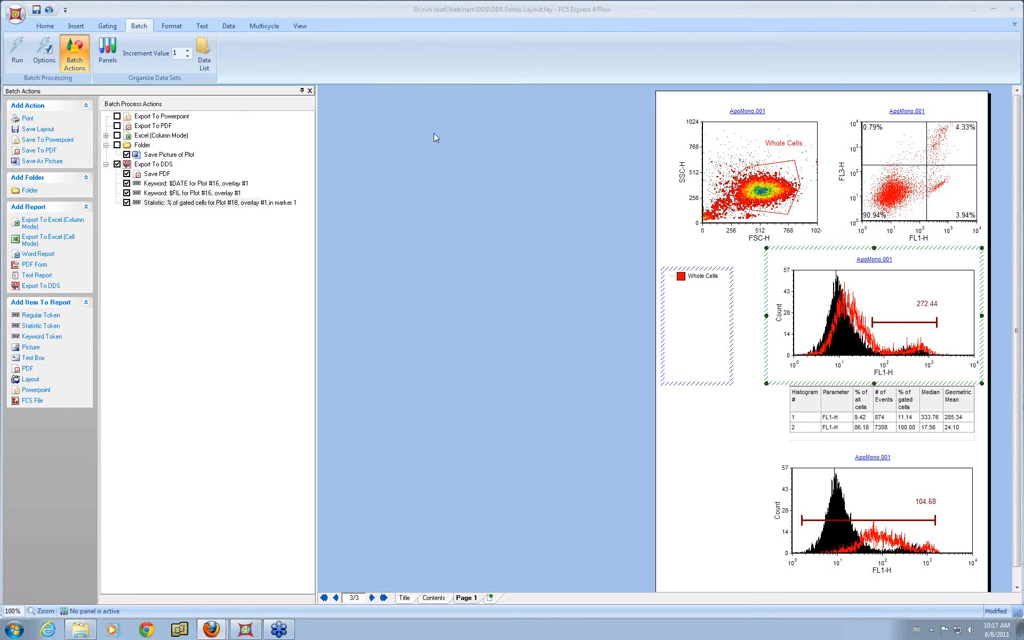
Step: Open the data list and dock it above the batch actions panel
{"action": "left_click", "coordinate": [206, 47]}
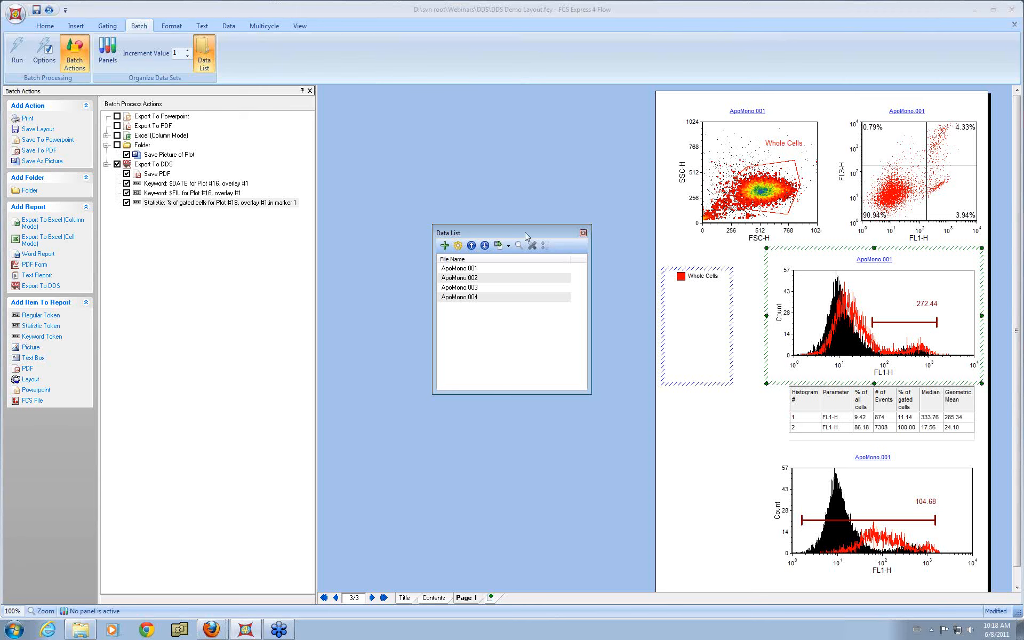
{"action": "left_click_drag", "start_coordinate": [506, 246], "coordinate": [196, 350]}
{"action": "left_click_drag", "start_coordinate": [167, 334], "coordinate": [159, 330]}
{"action": "left_click_drag", "start_coordinate": [184, 239], "coordinate": [184, 270]}
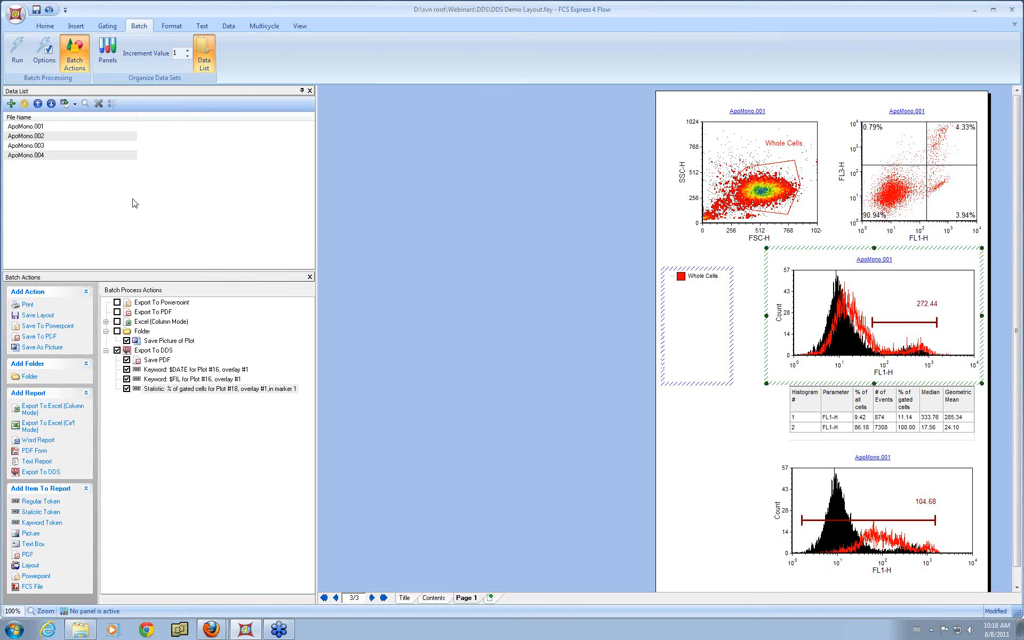
{"action": "left_click", "coordinate": [13, 104]}
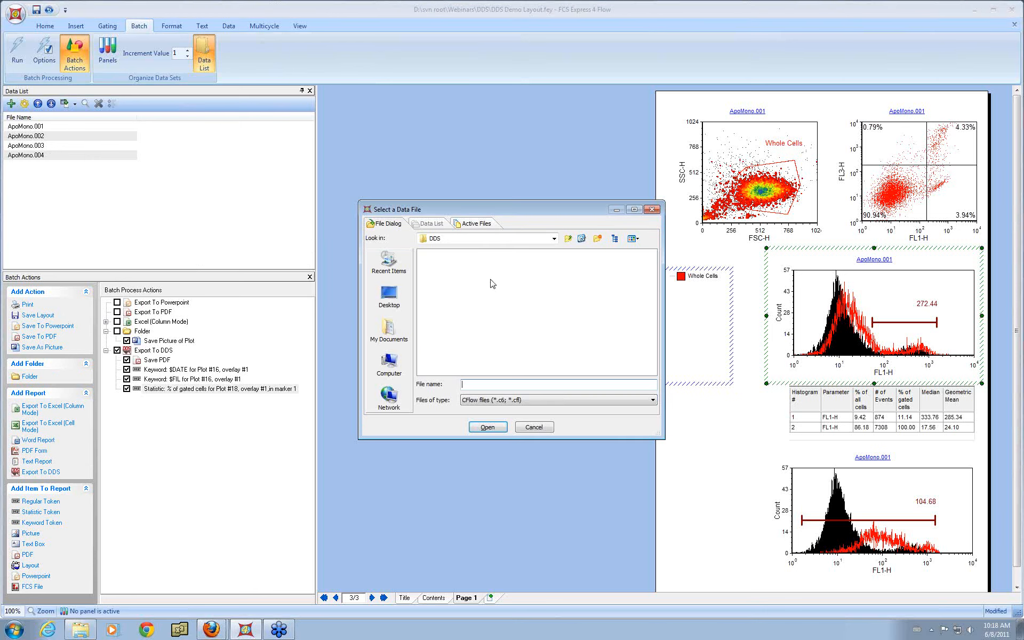
{"action": "left_click", "coordinate": [546, 429]}
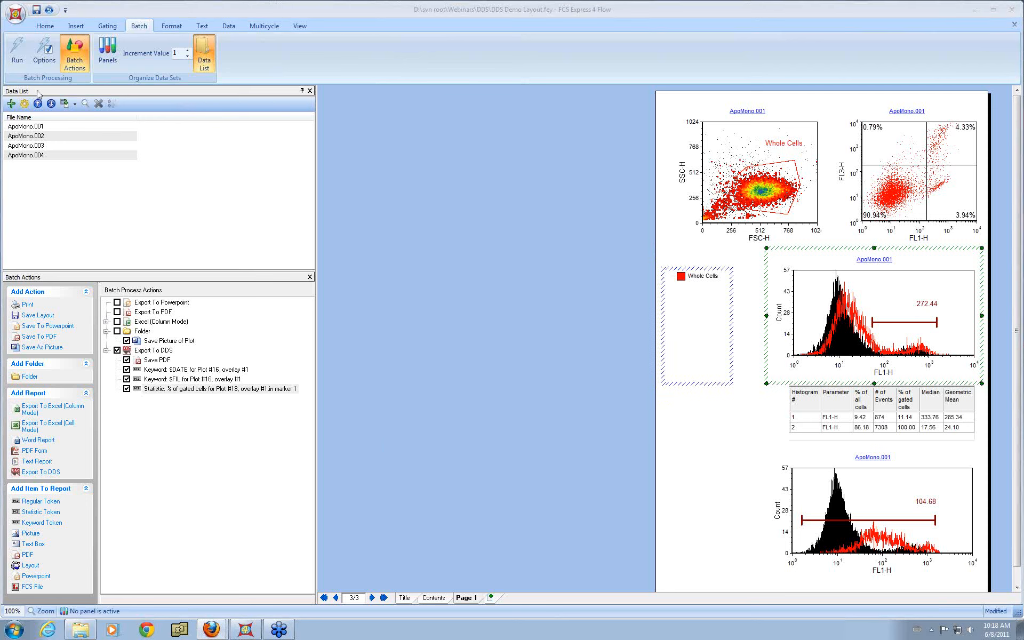
Step: Run the batch processing and dismiss the error message
{"action": "left_click", "coordinate": [20, 51]}
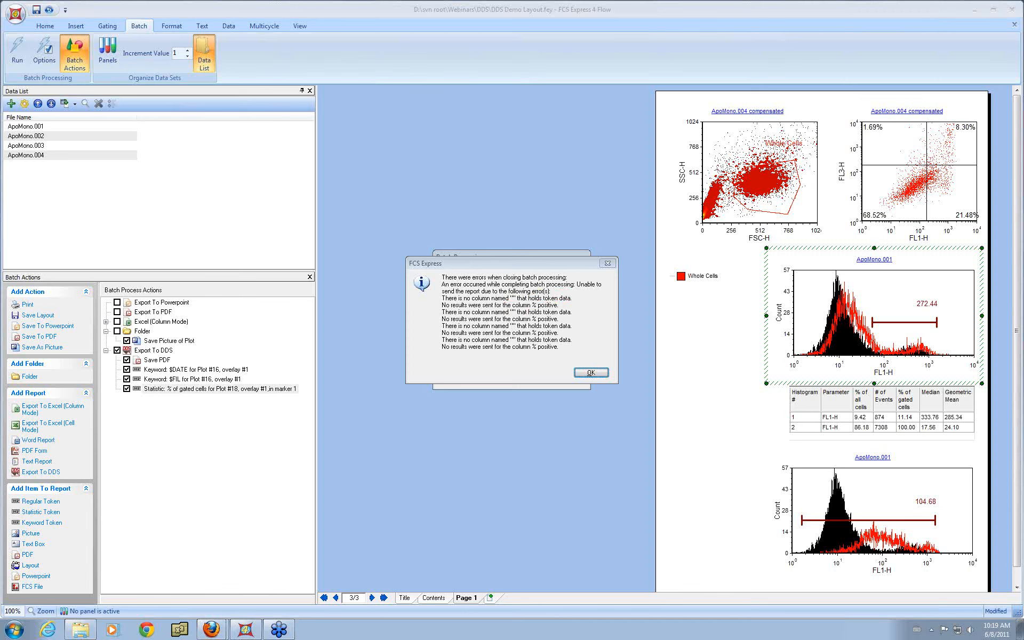
{"action": "left_click", "coordinate": [591, 372]}
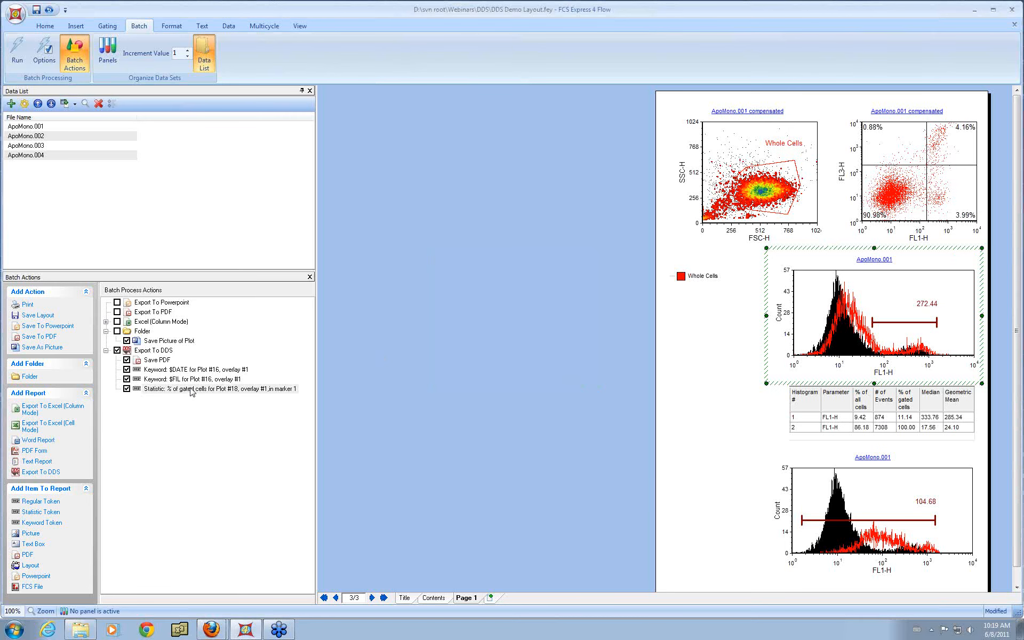
Step: Re-enter the statistic token's column name as % positive and confirm its options
{"action": "double_click", "coordinate": [192, 388]}
{"action": "left_click", "coordinate": [353, 245]}
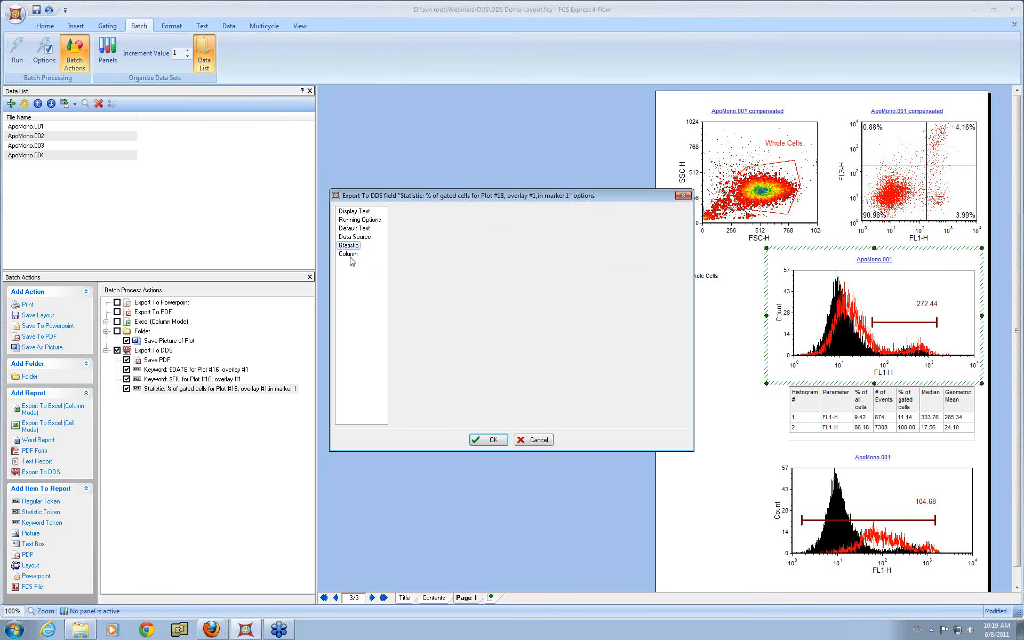
{"action": "left_click", "coordinate": [348, 254]}
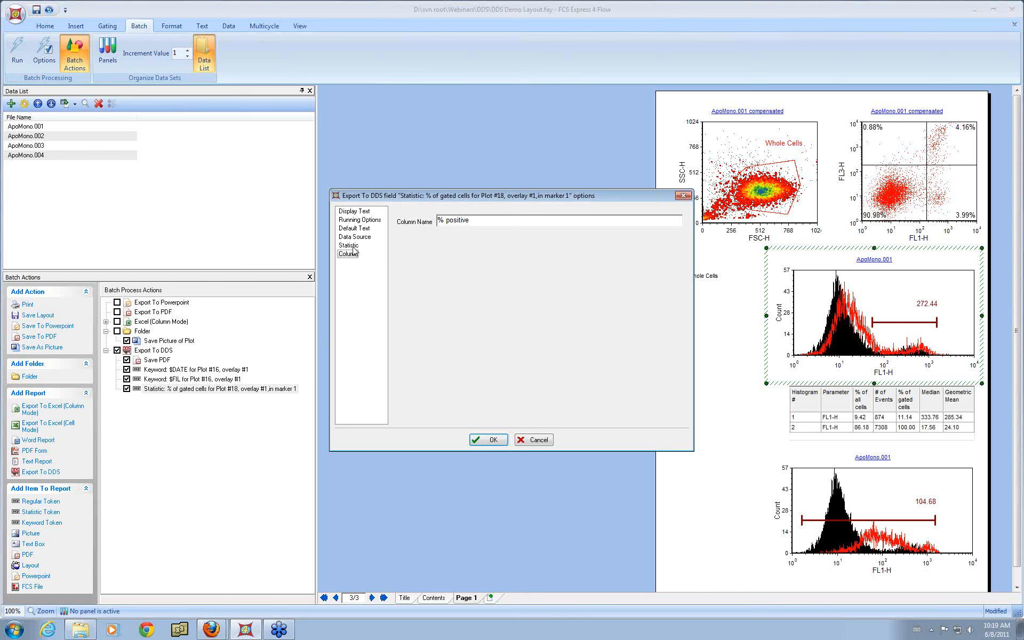
{"action": "left_click_drag", "start_coordinate": [437, 220], "coordinate": [492, 218]}
{"action": "type", "text": "% positive"}
{"action": "left_click", "coordinate": [487, 439]}
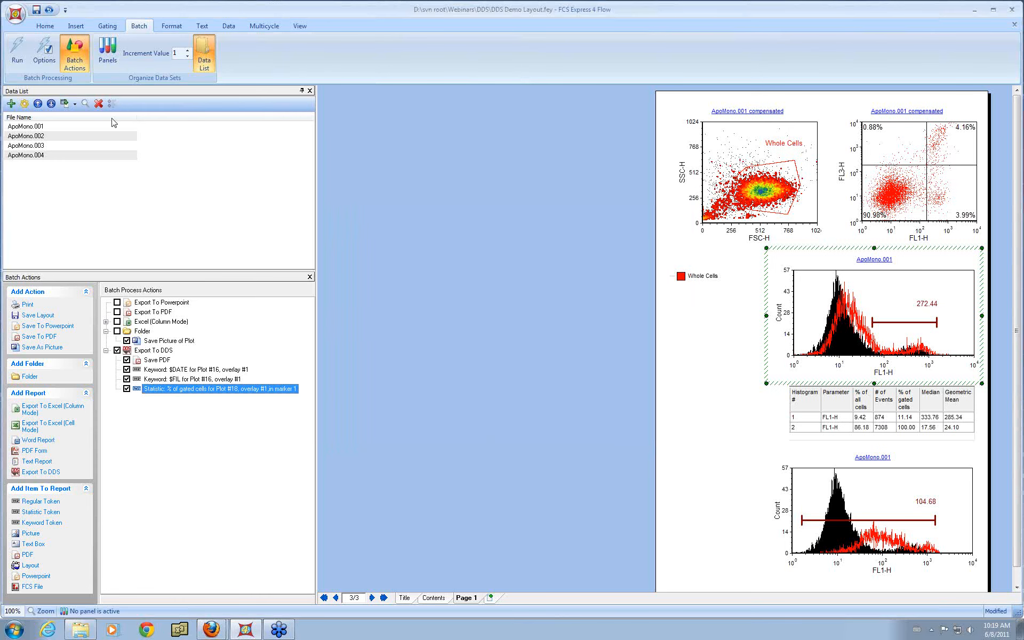
Step: Run the batch processing again and switch to Firefox to review the ApoMono experiment's columns on the DDS site
{"action": "left_click", "coordinate": [20, 55]}
{"action": "left_click_drag", "start_coordinate": [1023, 107], "coordinate": [293, 22]}
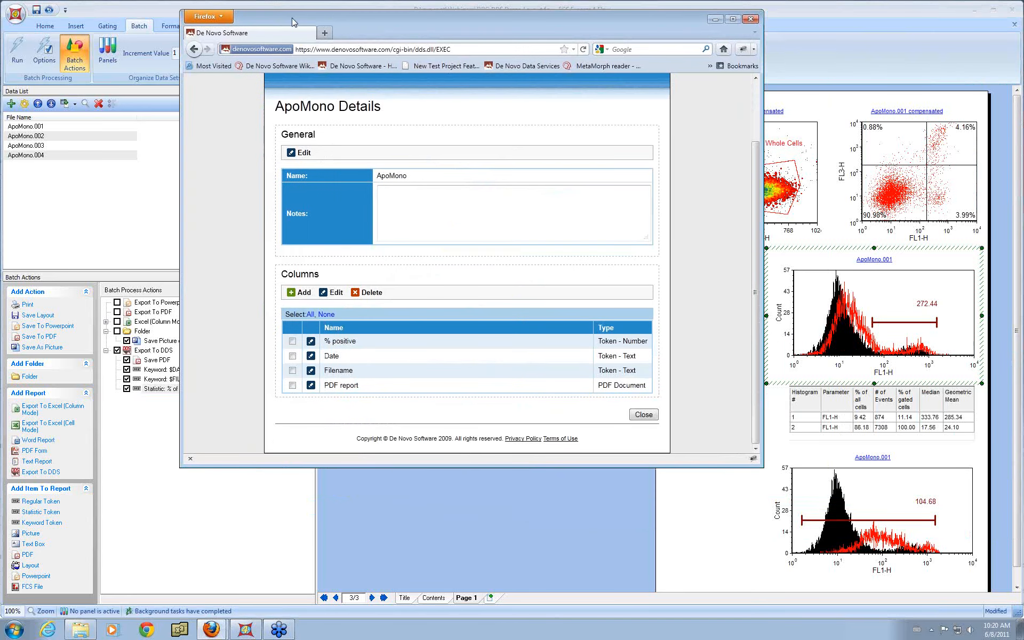
{"action": "left_click_drag", "start_coordinate": [465, 467], "coordinate": [462, 562]}
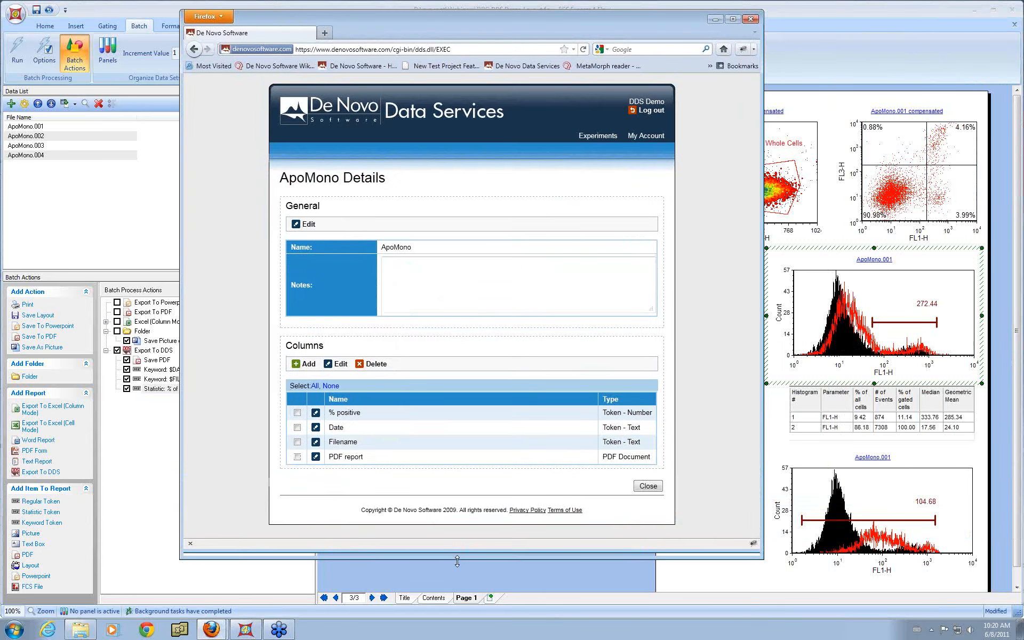
Step: Open the ApoMono experiment's queries and review the All results query's details
{"action": "left_click", "coordinate": [653, 488]}
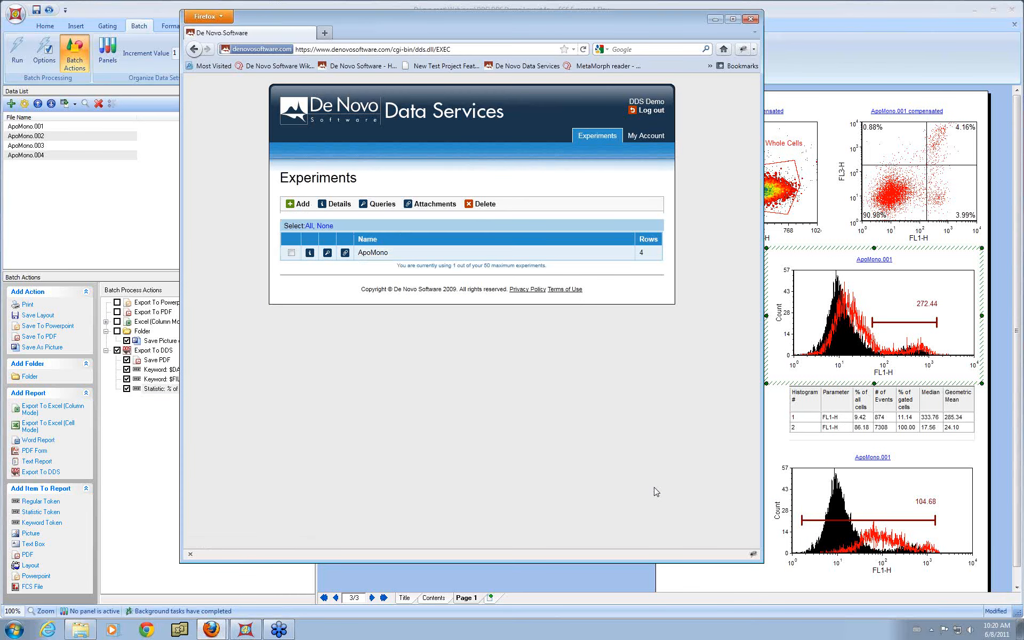
{"action": "left_click", "coordinate": [327, 253]}
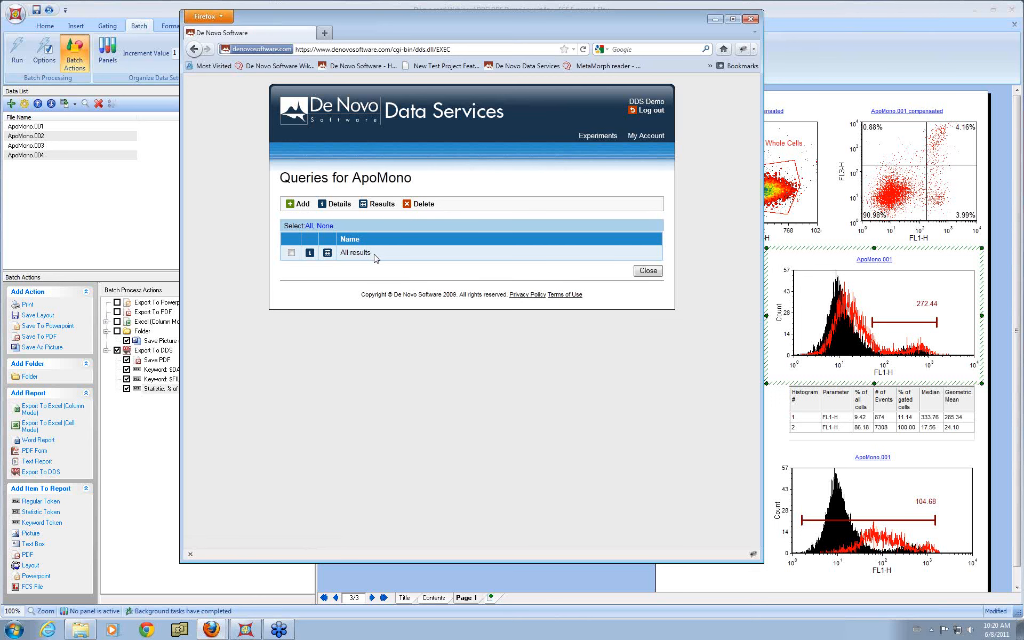
{"action": "left_click", "coordinate": [309, 253]}
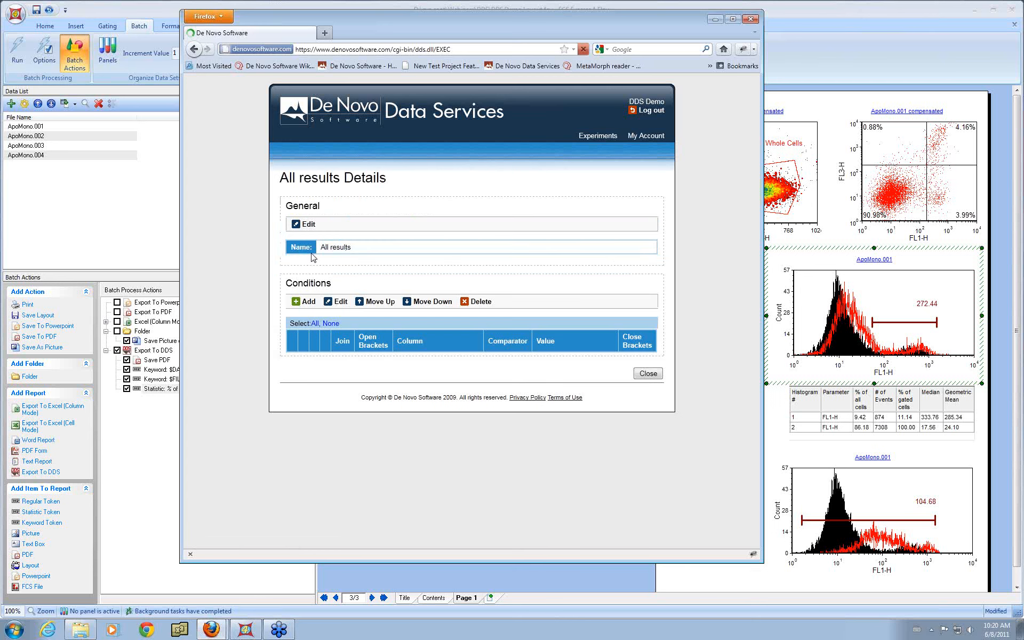
{"action": "left_click", "coordinate": [660, 376]}
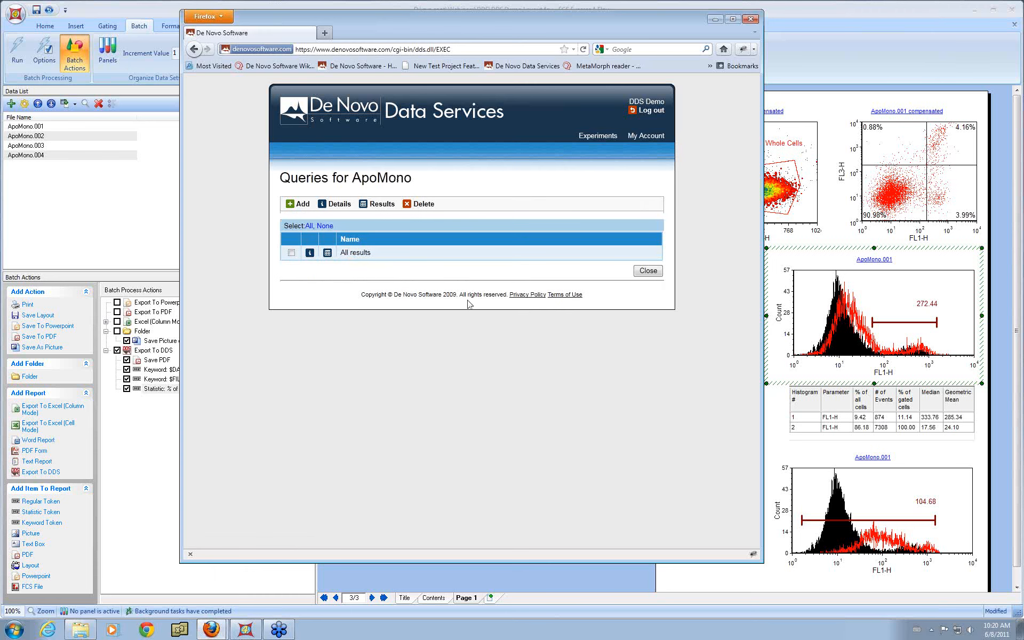
Step: Open the All results query's results and scroll across the results table
{"action": "left_click", "coordinate": [327, 254]}
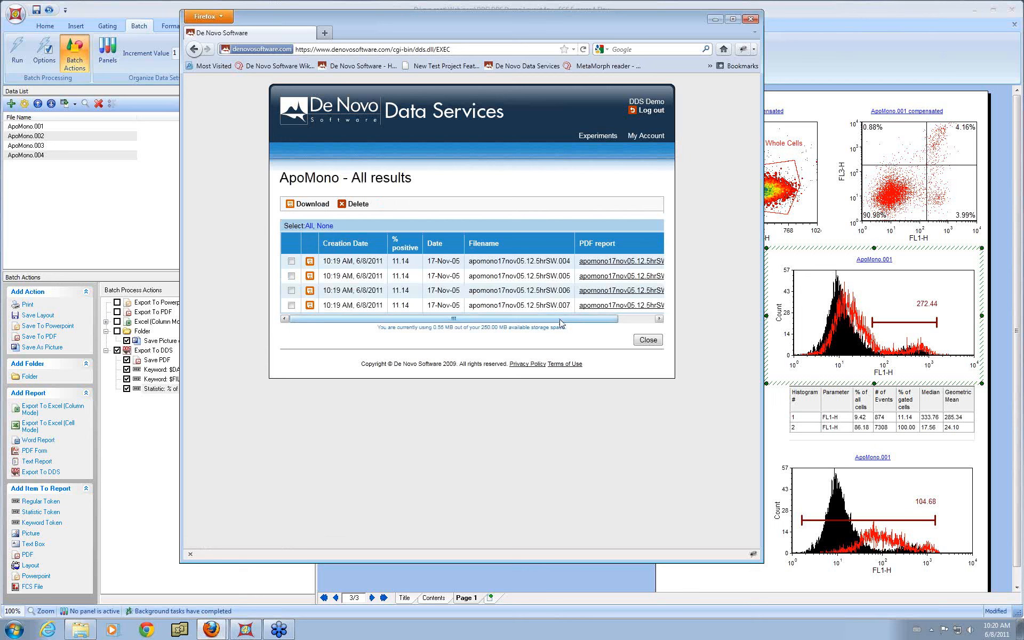
{"action": "left_click_drag", "start_coordinate": [560, 323], "coordinate": [521, 319]}
{"action": "left_click_drag", "start_coordinate": [536, 321], "coordinate": [577, 324]}
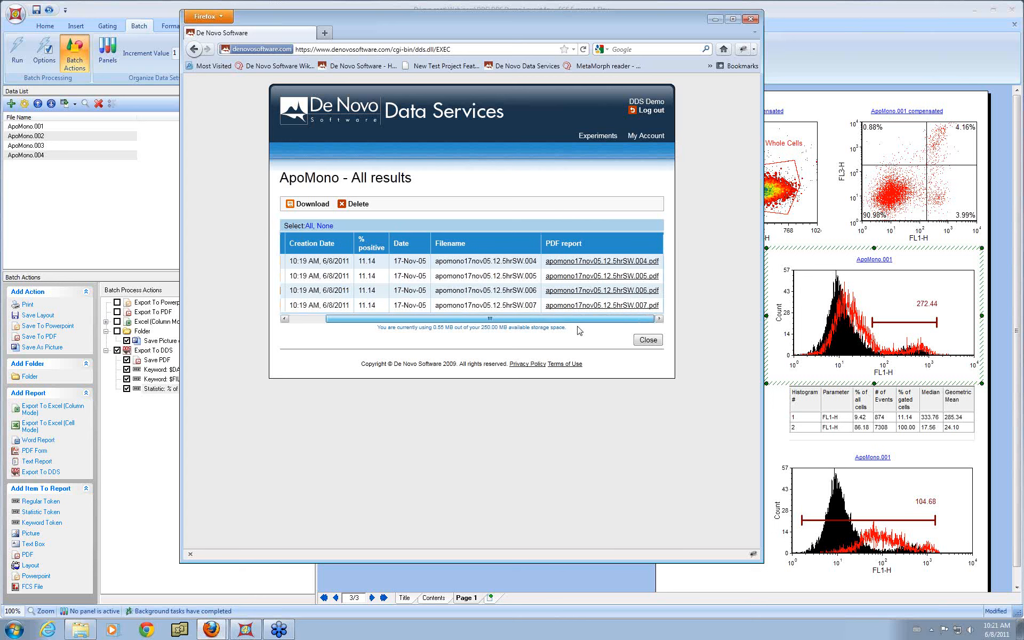
Step: Open the first result's PDF report, review its plots page at 100% zoom, and close the PDF
{"action": "left_click", "coordinate": [647, 261]}
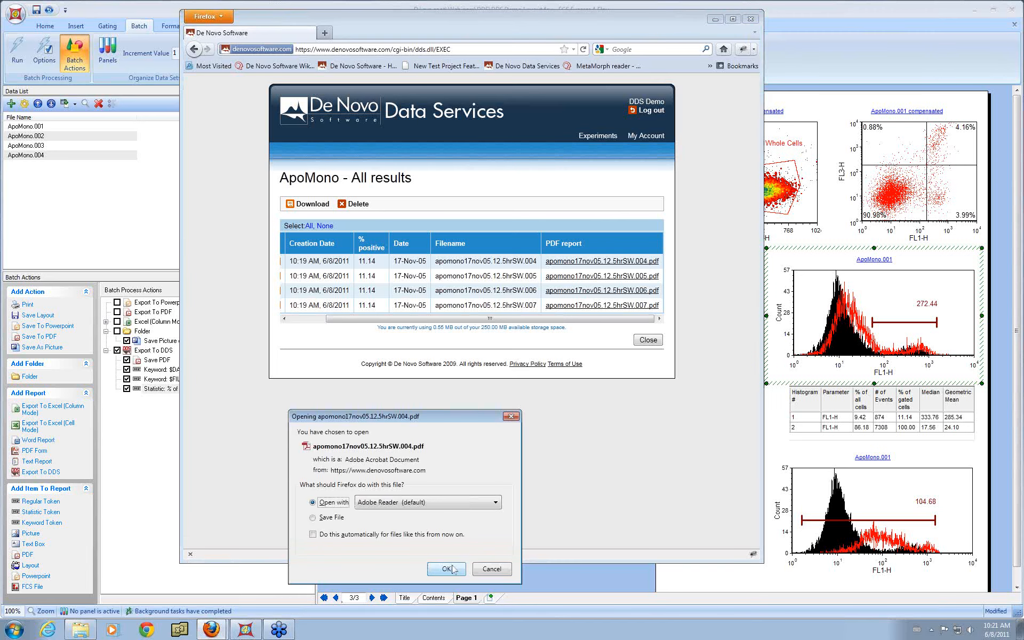
{"action": "left_click", "coordinate": [448, 570]}
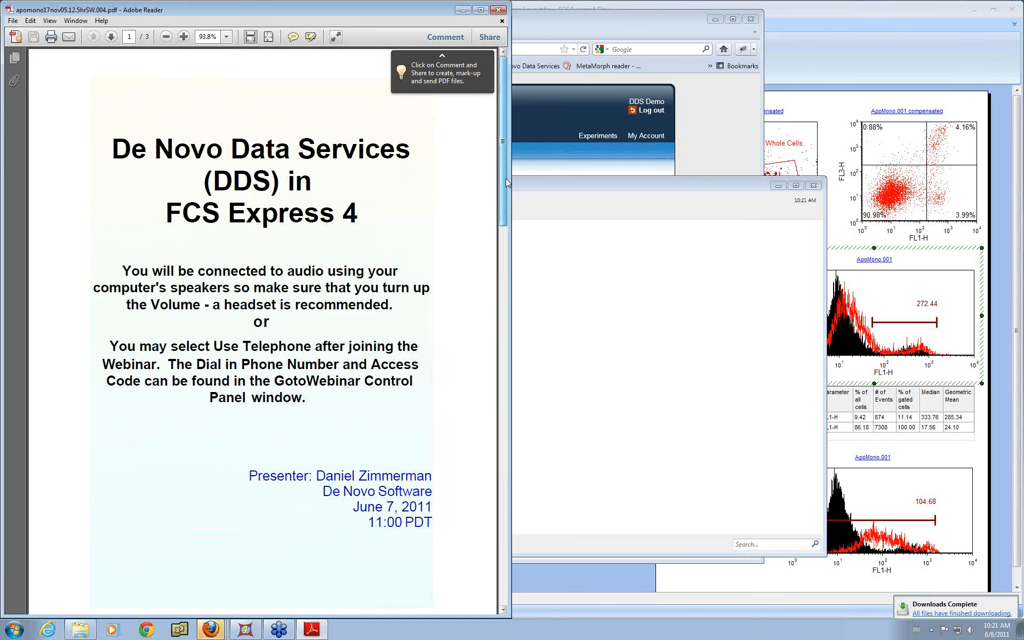
{"action": "left_click_drag", "start_coordinate": [506, 177], "coordinate": [497, 355]}
{"action": "left_click_drag", "start_coordinate": [496, 357], "coordinate": [506, 555]}
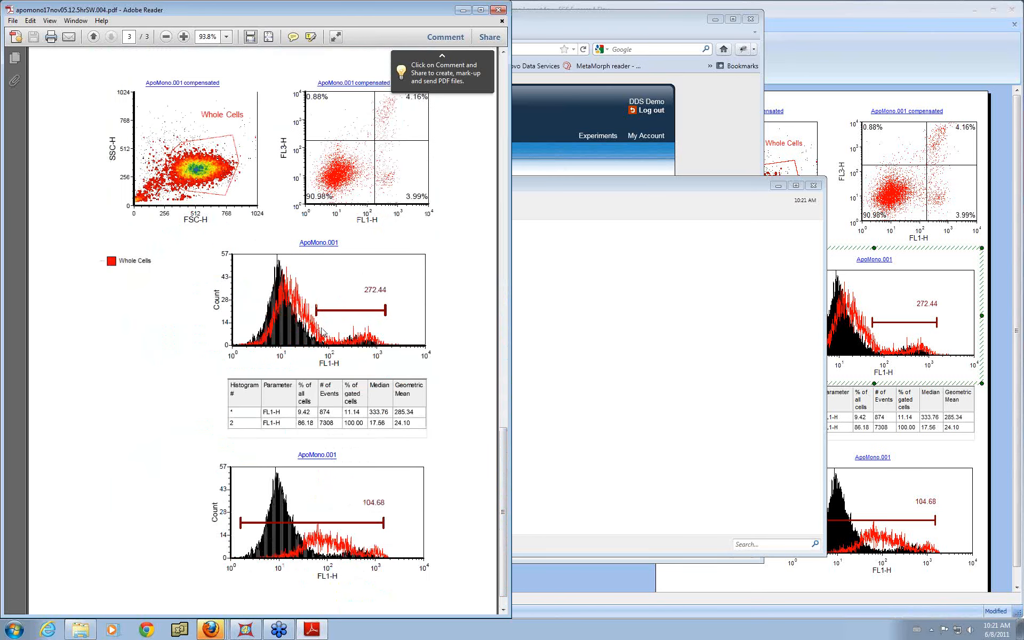
{"action": "left_click", "coordinate": [184, 36]}
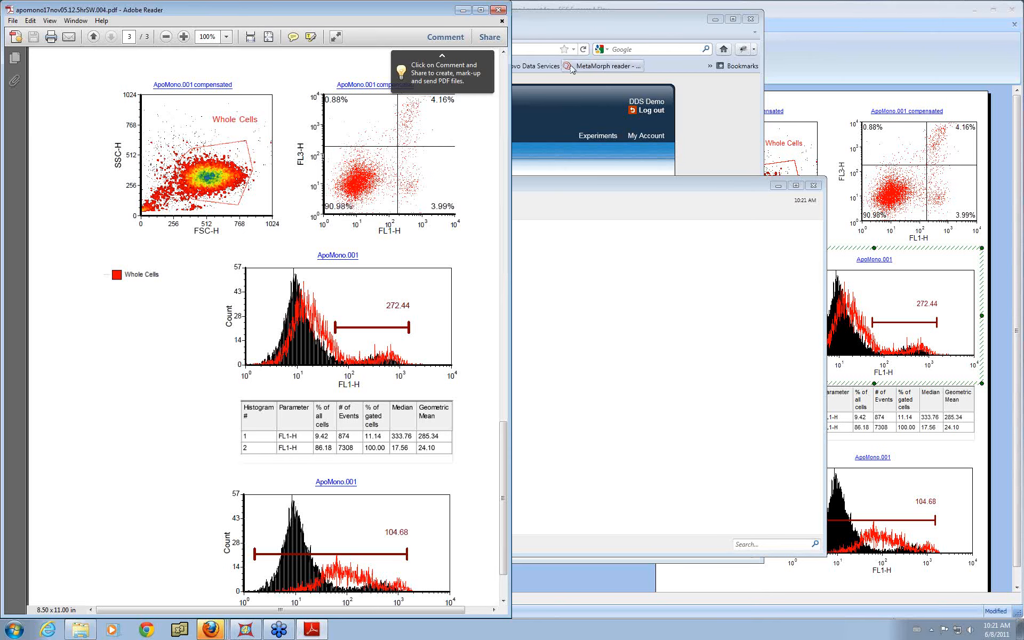
{"action": "left_click", "coordinate": [498, 10]}
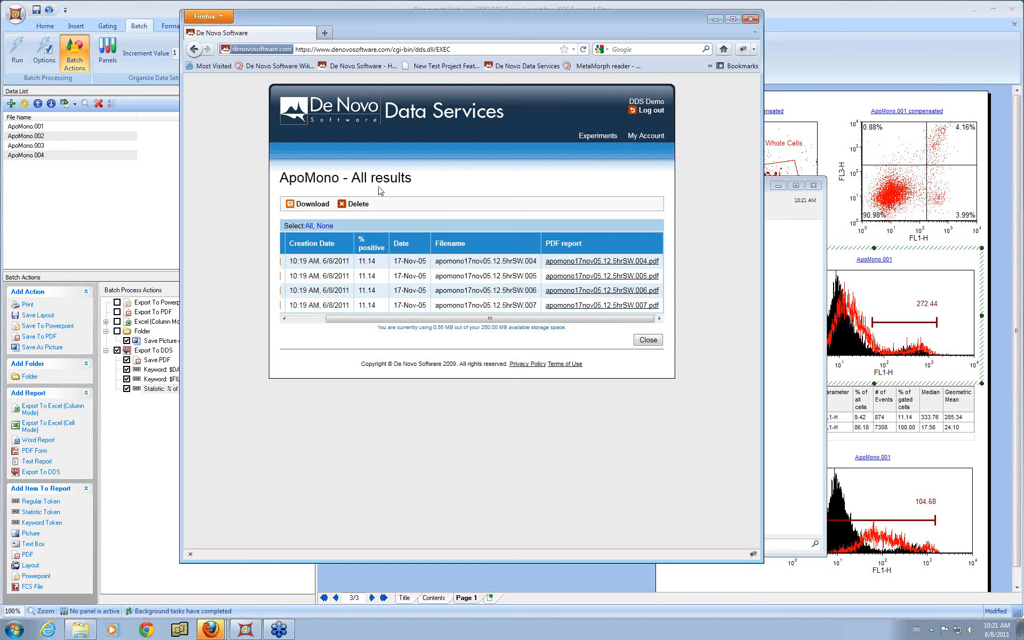
Step: Add a new query named high to the ApoMono experiment
{"action": "left_click", "coordinate": [649, 340]}
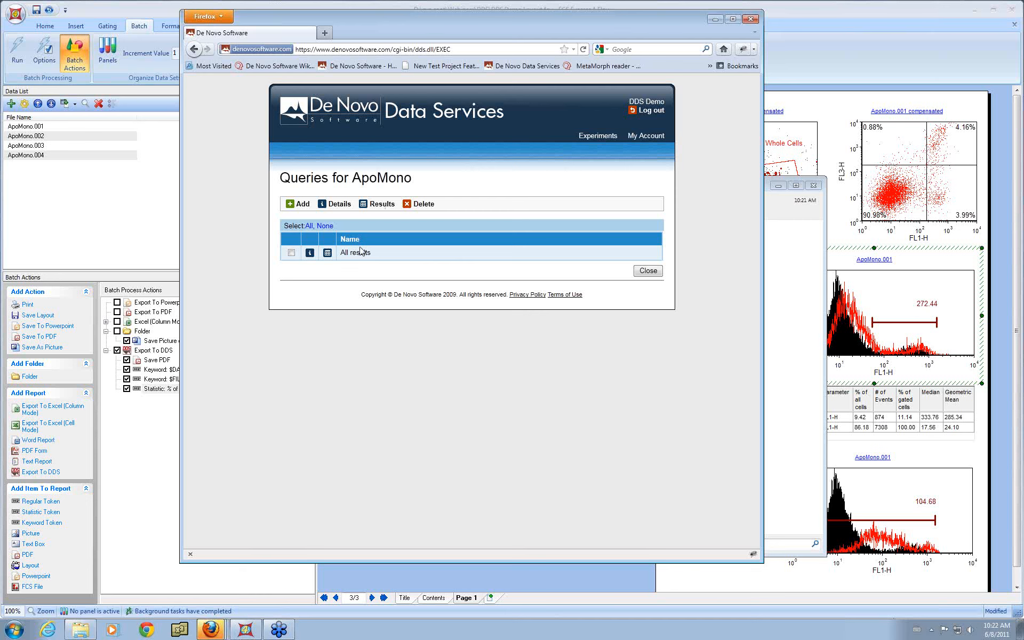
{"action": "left_click", "coordinate": [303, 206]}
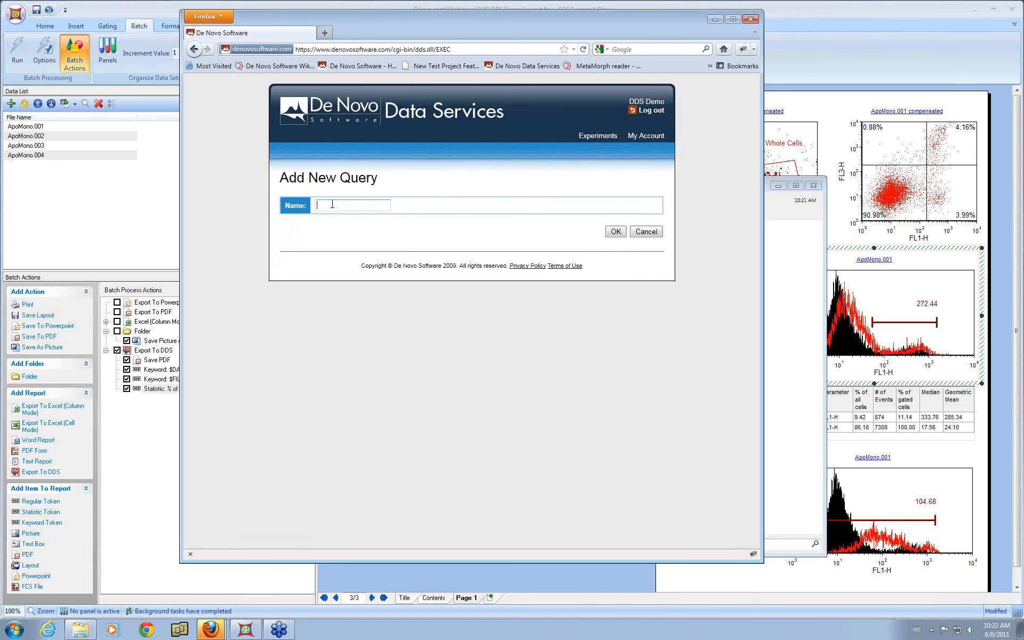
{"action": "type", "text": "high"}
{"action": "left_click", "coordinate": [615, 232]}
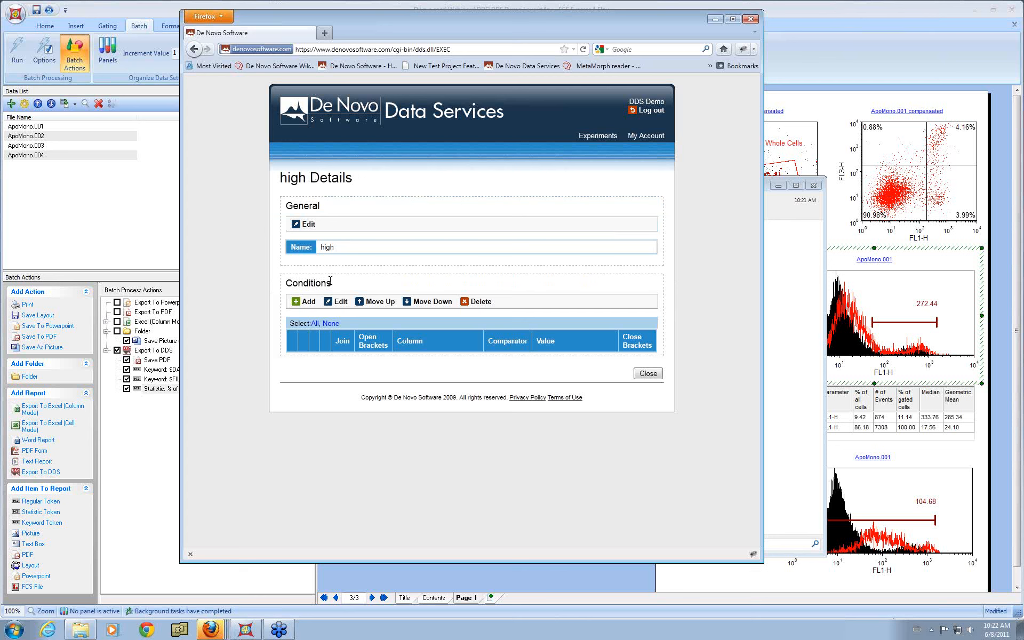
Step: Add a condition to the high query requiring % positive greater than 70, then close the query
{"action": "left_click", "coordinate": [308, 302]}
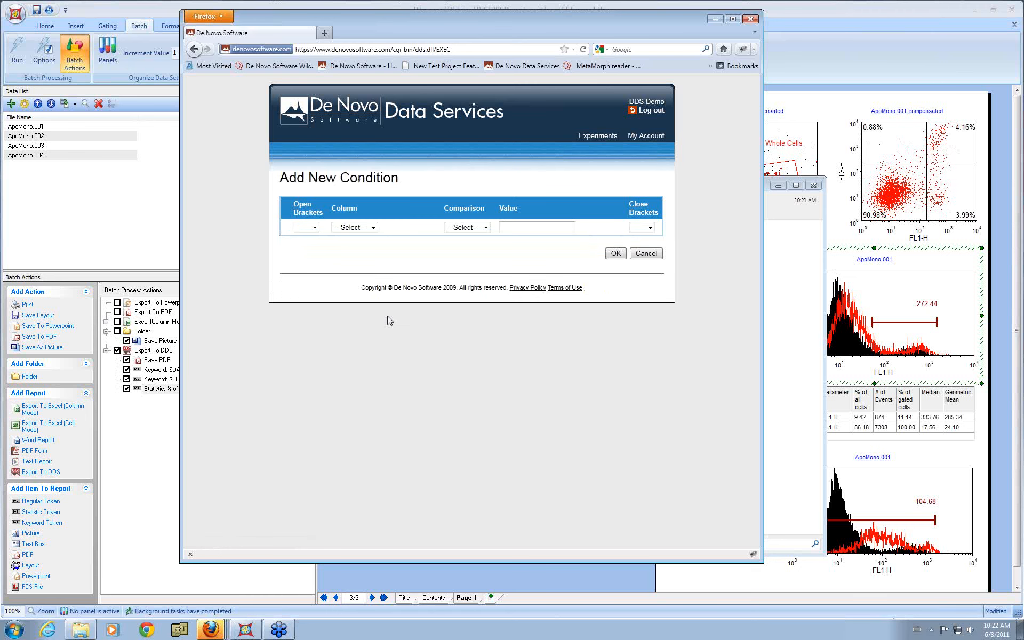
{"action": "left_click", "coordinate": [373, 227]}
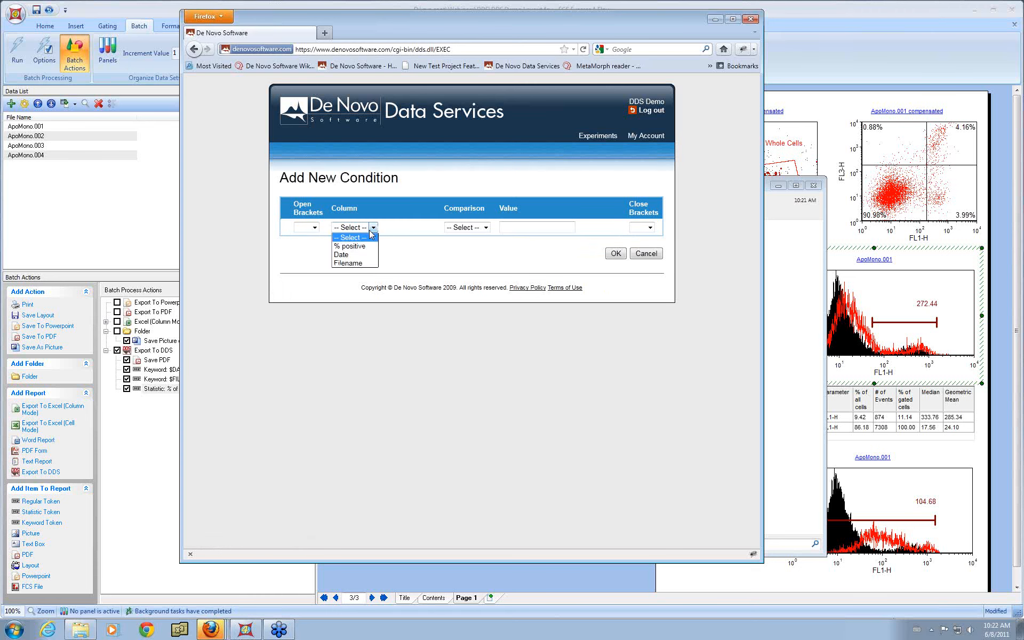
{"action": "left_click", "coordinate": [370, 246]}
{"action": "left_click", "coordinate": [479, 228]}
{"action": "left_click", "coordinate": [477, 263]}
{"action": "left_click", "coordinate": [513, 230]}
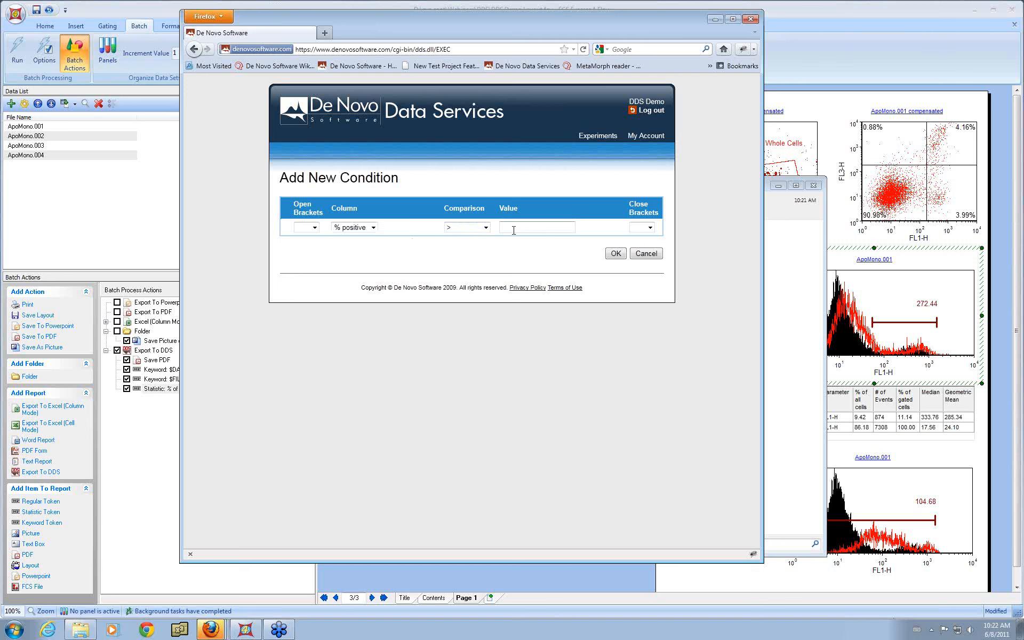
{"action": "type", "text": "70"}
{"action": "left_click", "coordinate": [615, 253]}
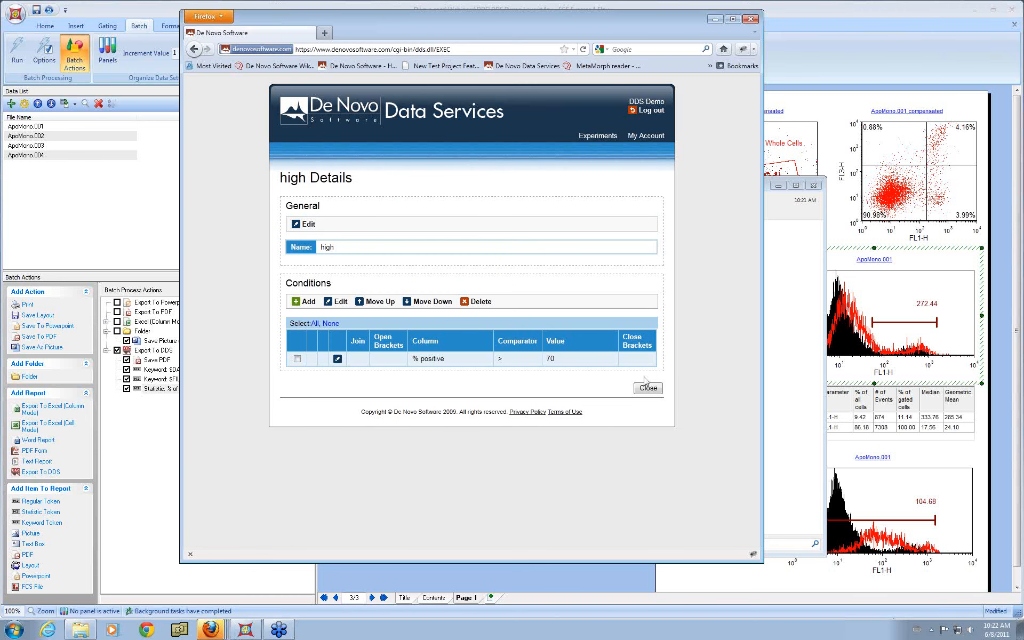
{"action": "left_click", "coordinate": [646, 387]}
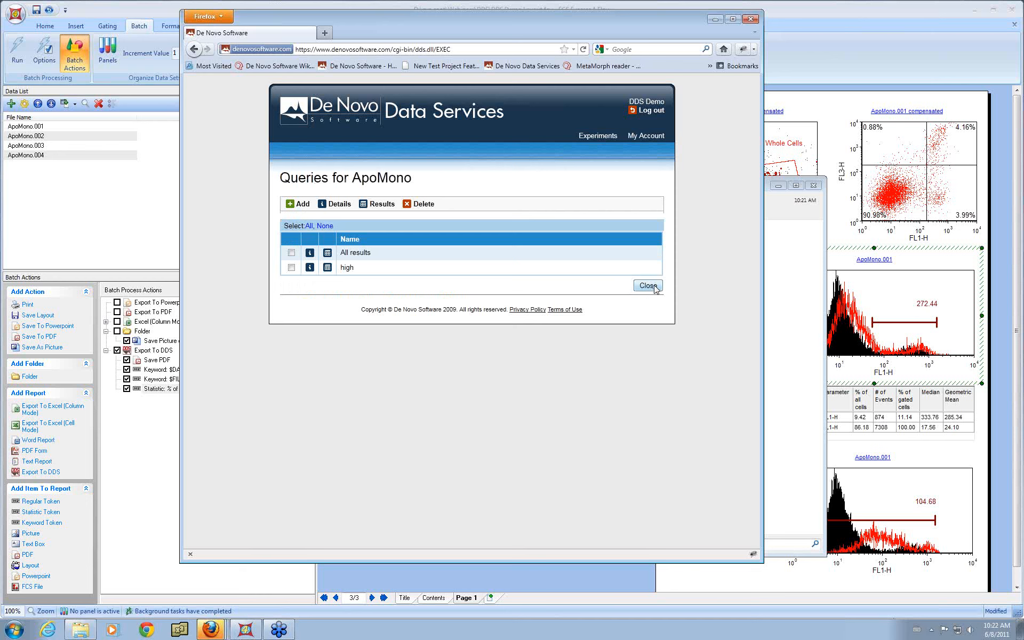
Step: Open the high query's results and close them
{"action": "left_click", "coordinate": [329, 270]}
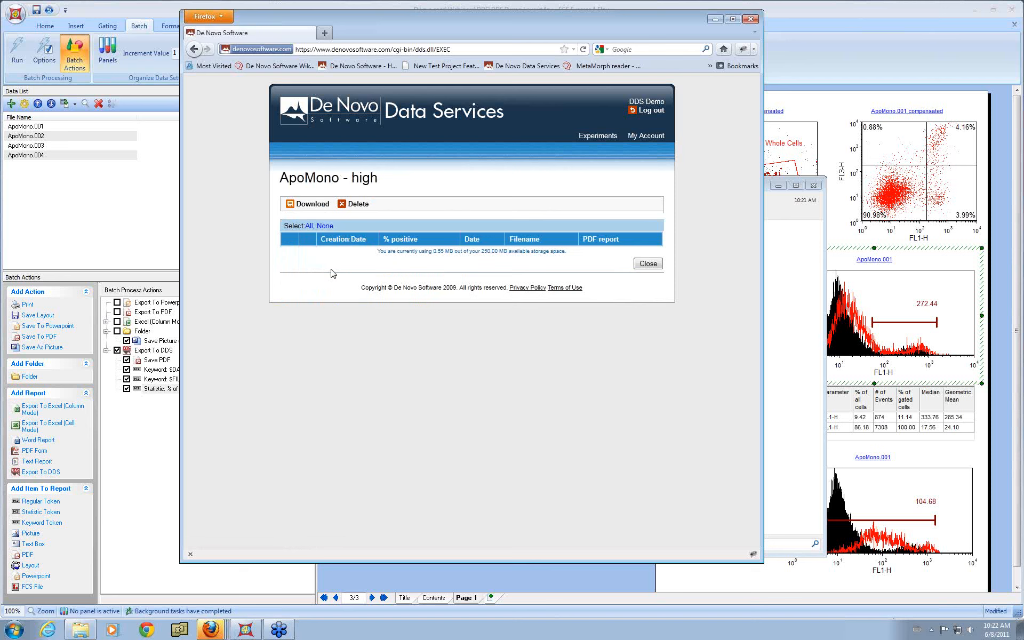
{"action": "left_click", "coordinate": [648, 264]}
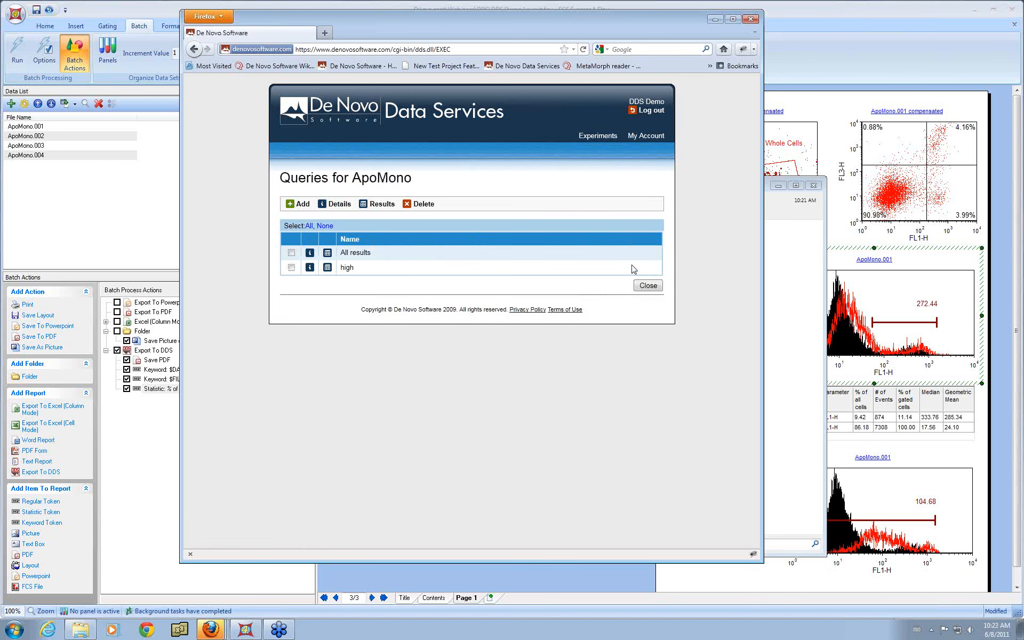
Step: Enable pausing between iterations in the batch processing options, keeping the changes made between iterations
{"action": "left_click", "coordinate": [843, 27]}
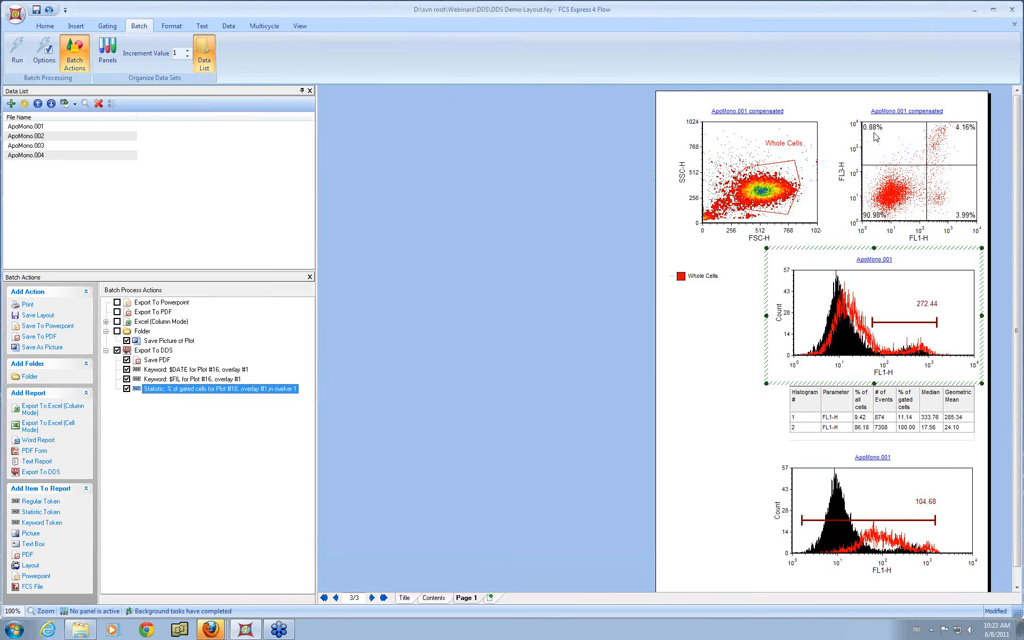
{"action": "left_click", "coordinate": [901, 328]}
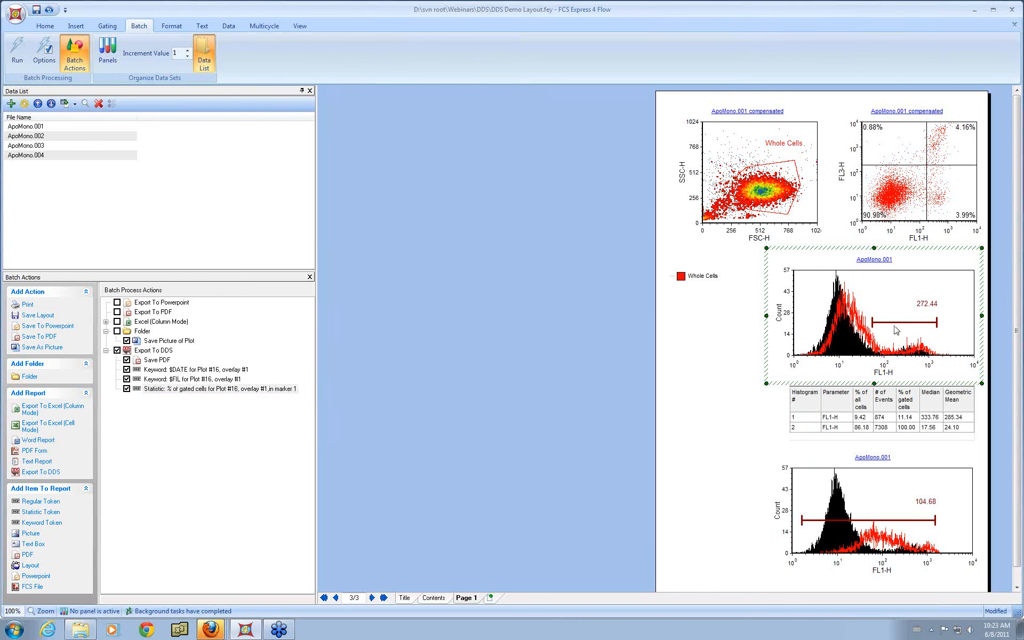
{"action": "left_click", "coordinate": [44, 50]}
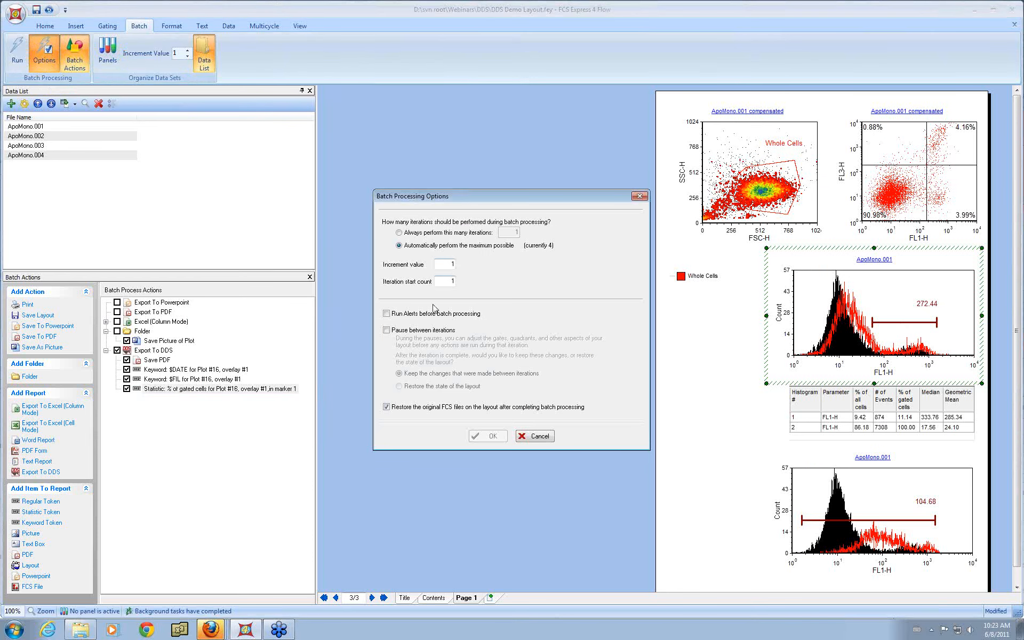
{"action": "left_click", "coordinate": [442, 331]}
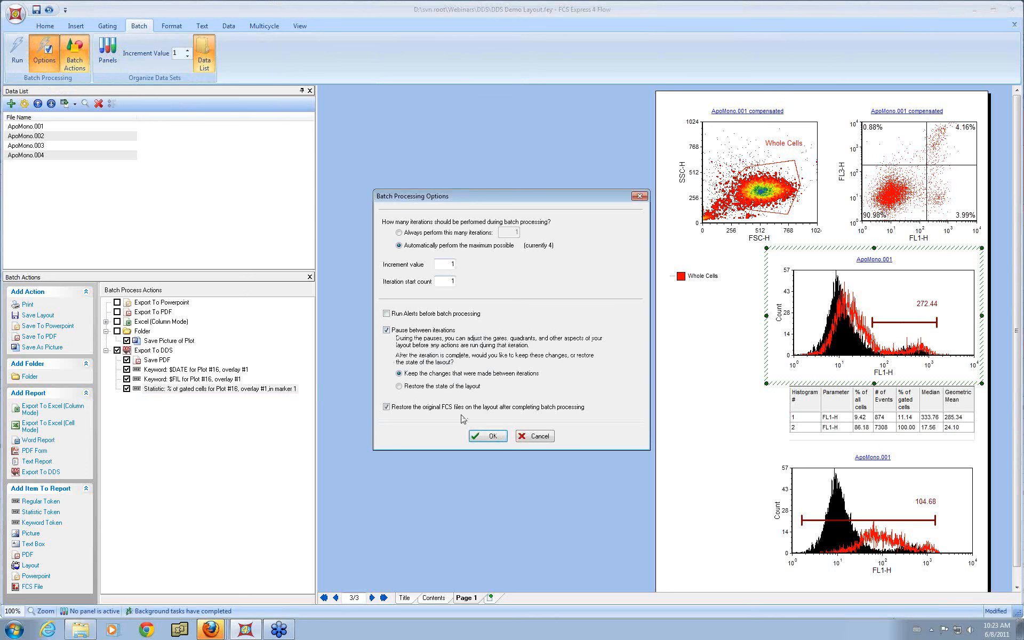
{"action": "left_click", "coordinate": [492, 436]}
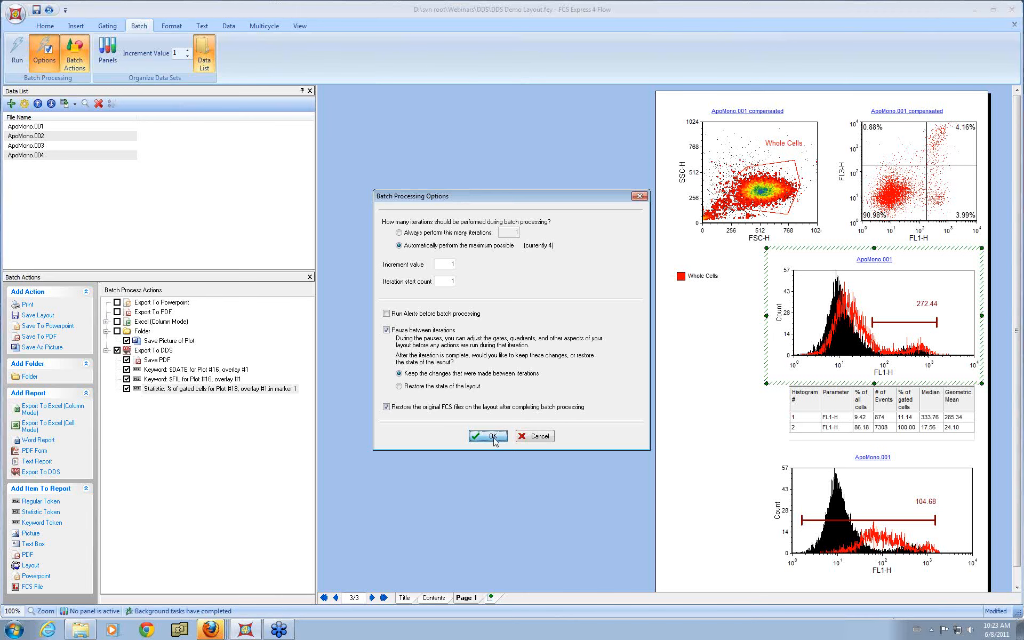
Step: Run the batch and, during the first pause, extend the histogram marker's left edge before continuing
{"action": "left_click", "coordinate": [19, 51]}
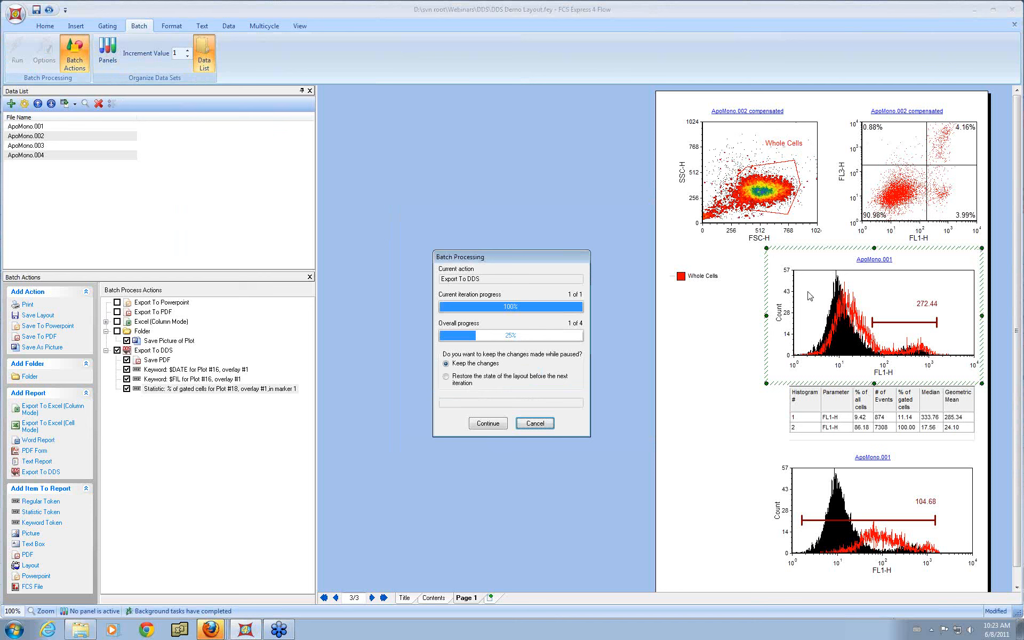
{"action": "left_click_drag", "start_coordinate": [881, 328], "coordinate": [815, 323]}
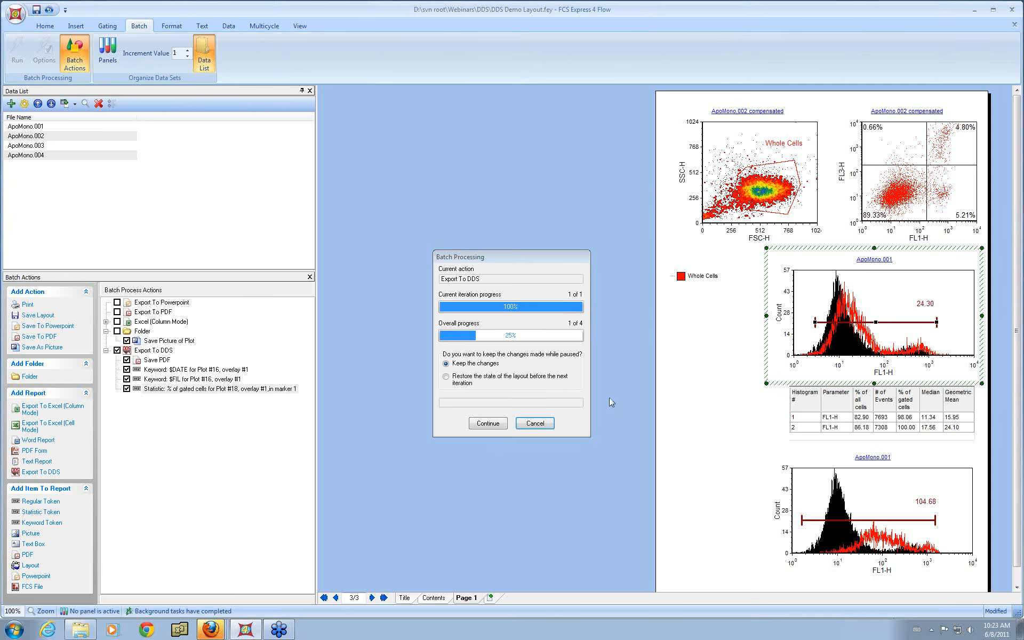
{"action": "left_click", "coordinate": [488, 427]}
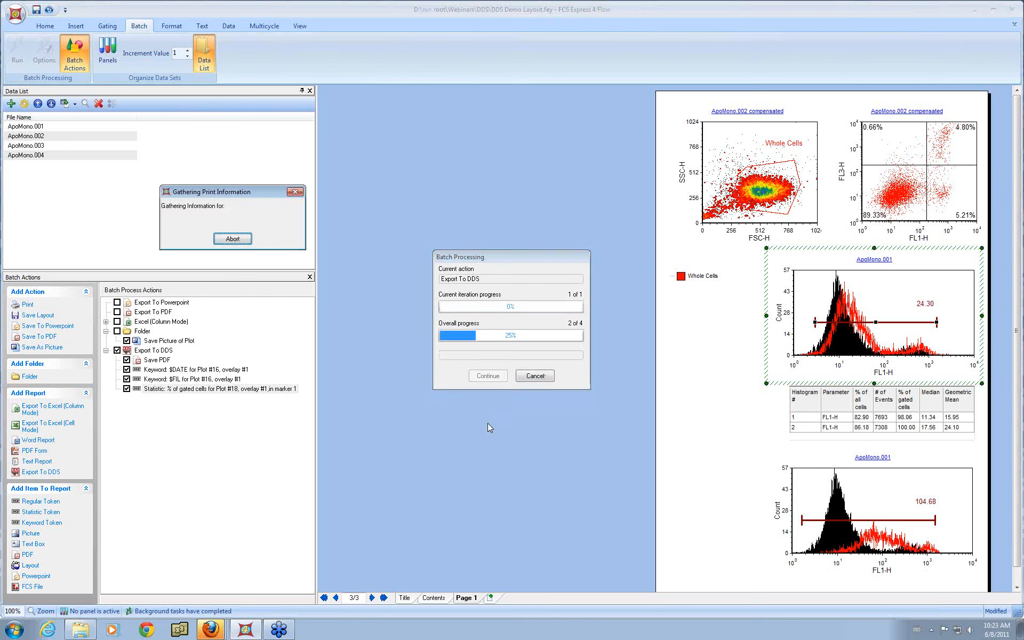
Step: During the next pause, move the histogram marker's left edge back and continue the batch
{"action": "left_click", "coordinate": [488, 423]}
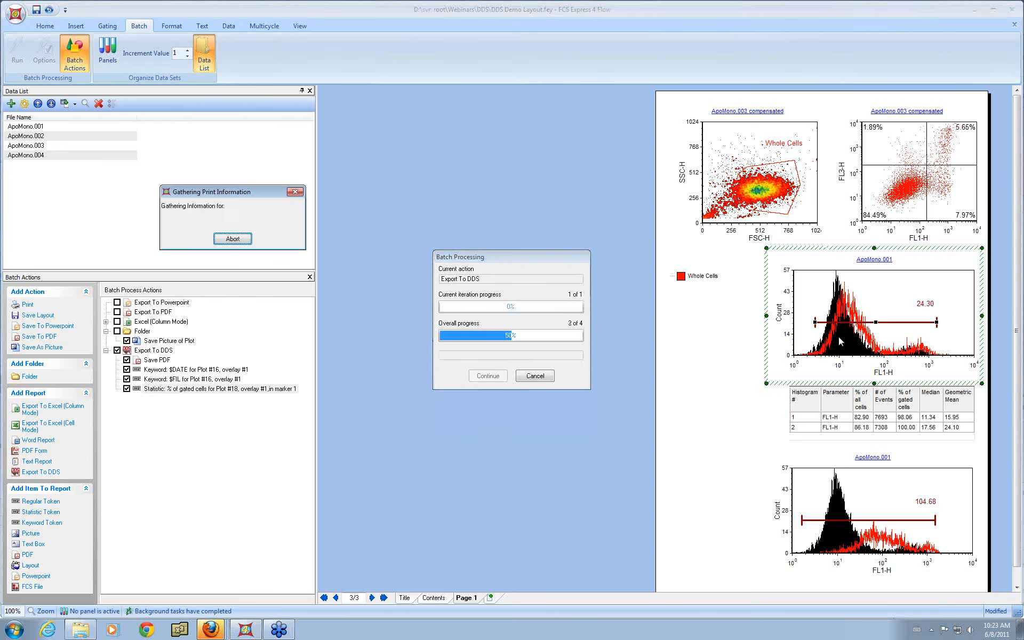
{"action": "left_click_drag", "start_coordinate": [815, 322], "coordinate": [881, 322]}
{"action": "left_click", "coordinate": [487, 424]}
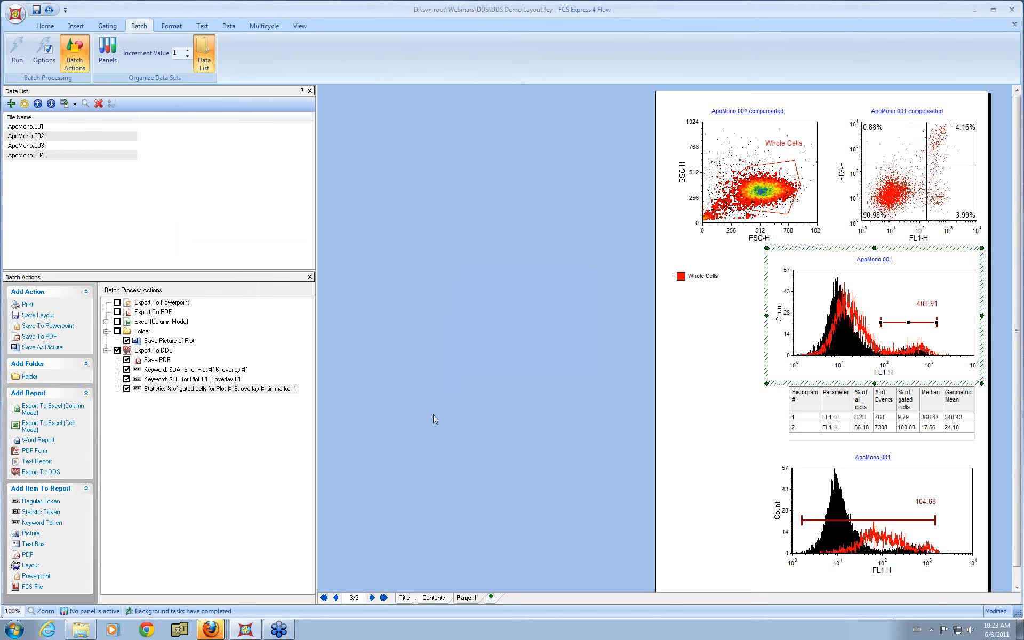
Step: Back in the browser, review the results of the All results query and then the high query
{"action": "left_click", "coordinate": [215, 628]}
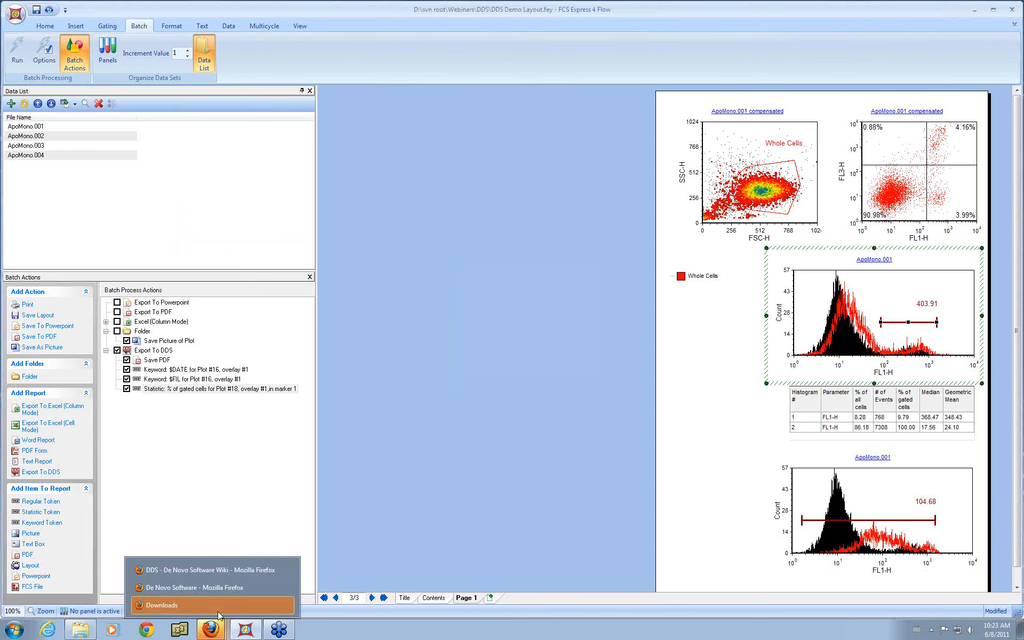
{"action": "left_click", "coordinate": [230, 588]}
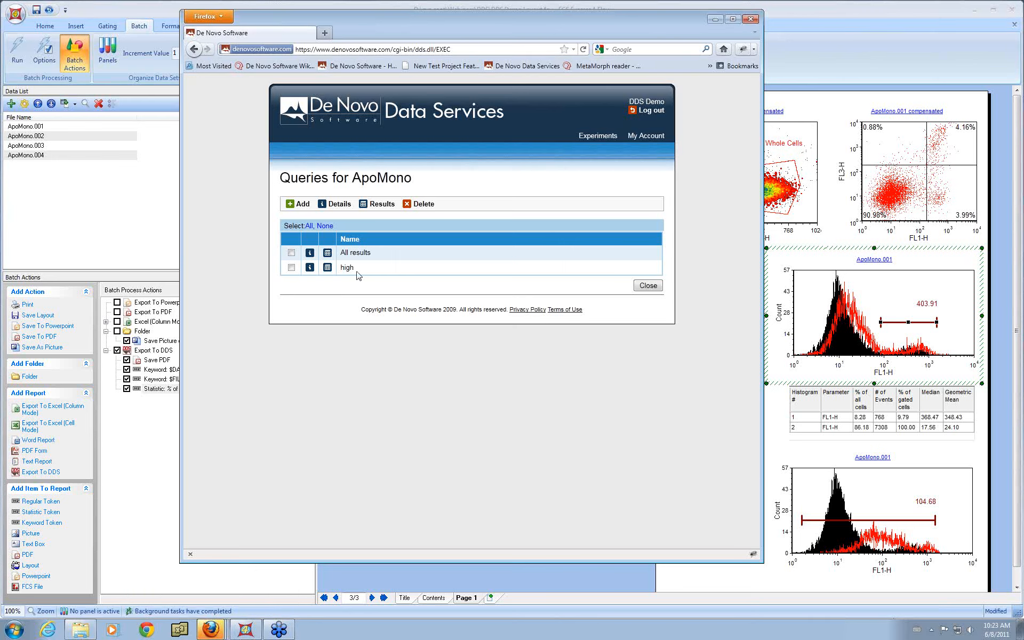
{"action": "left_click", "coordinate": [328, 253]}
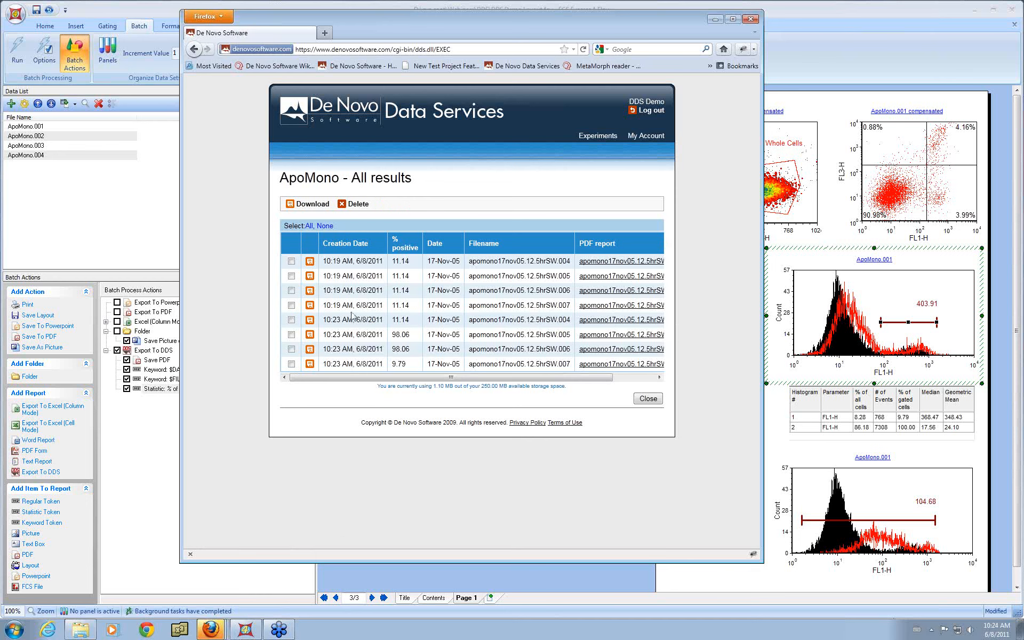
{"action": "left_click", "coordinate": [652, 402]}
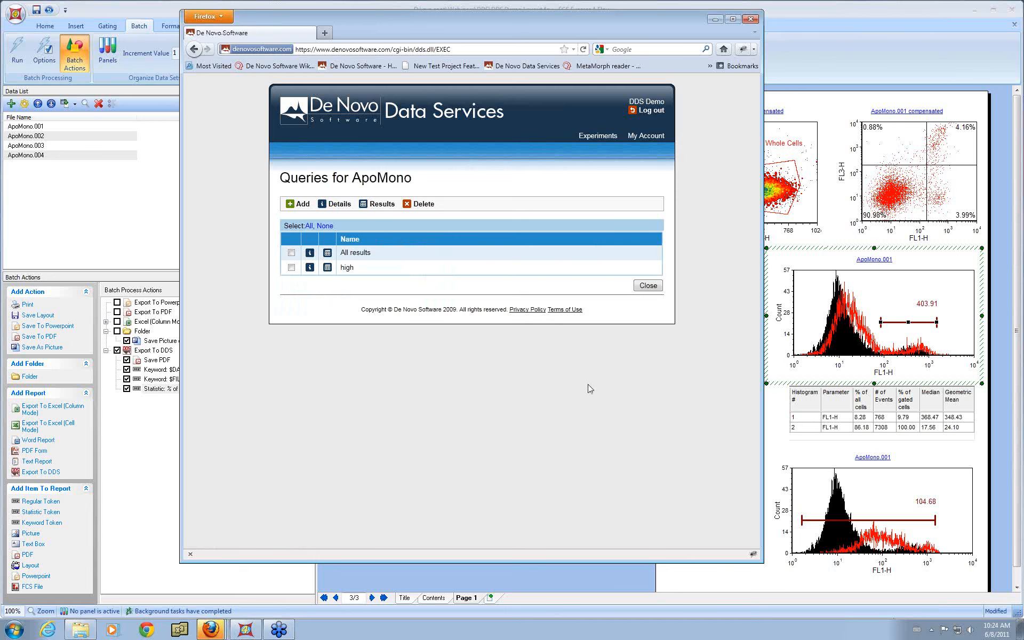
{"action": "left_click", "coordinate": [328, 271]}
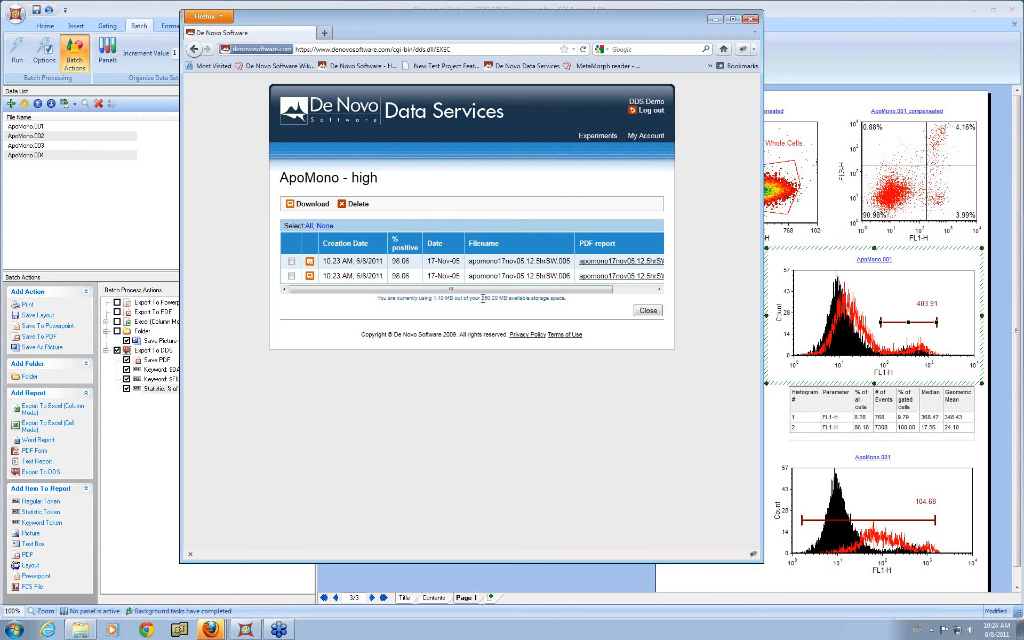
{"action": "left_click", "coordinate": [648, 310]}
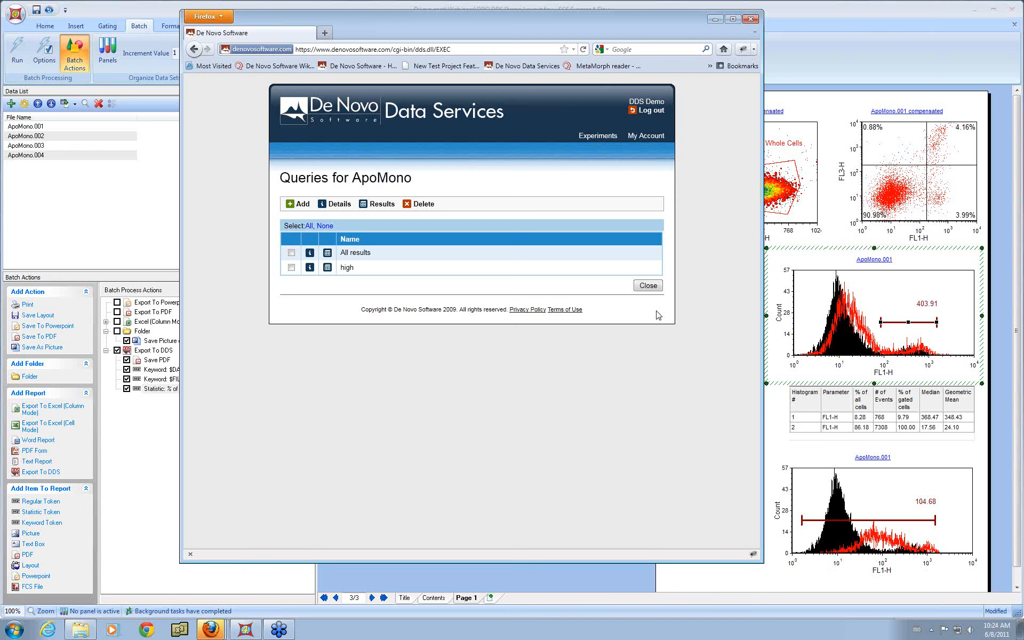
Step: Select all rows of the All results query and download them, saving the zip file
{"action": "left_click", "coordinate": [329, 257]}
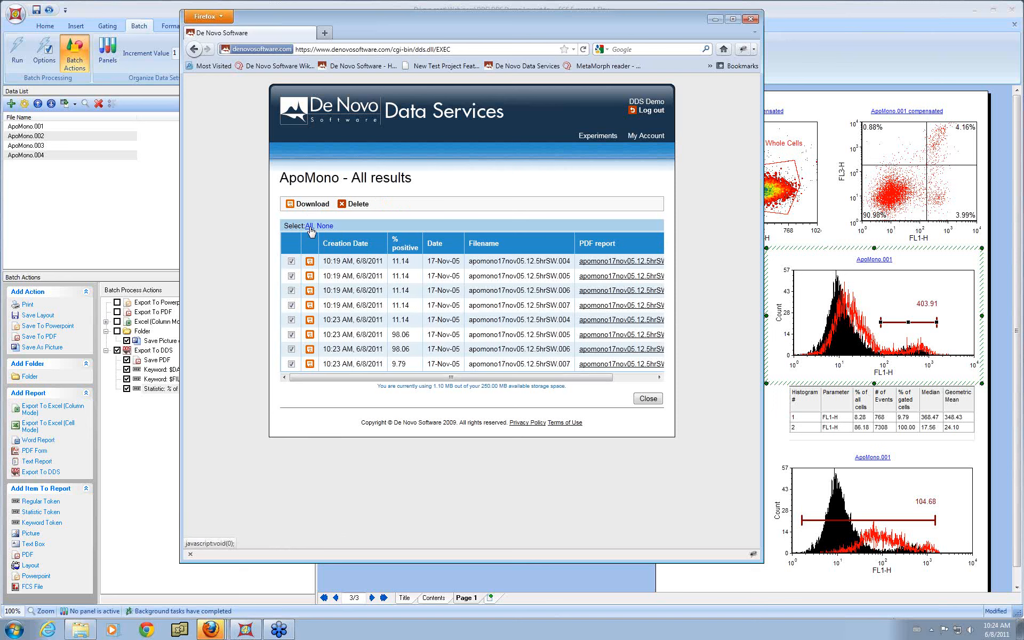
{"action": "left_click", "coordinate": [311, 207]}
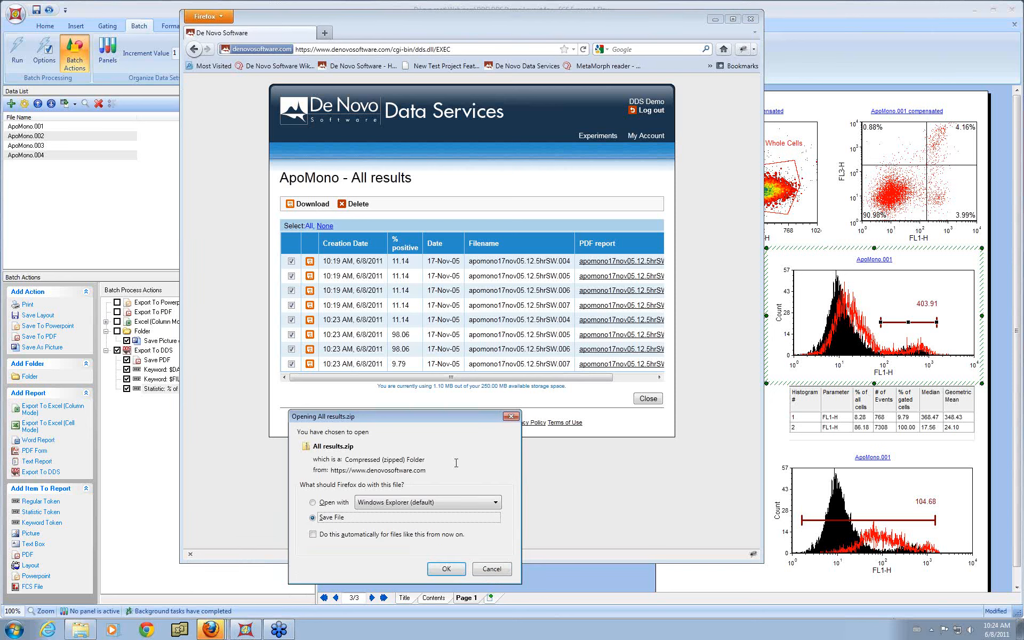
{"action": "left_click", "coordinate": [448, 569]}
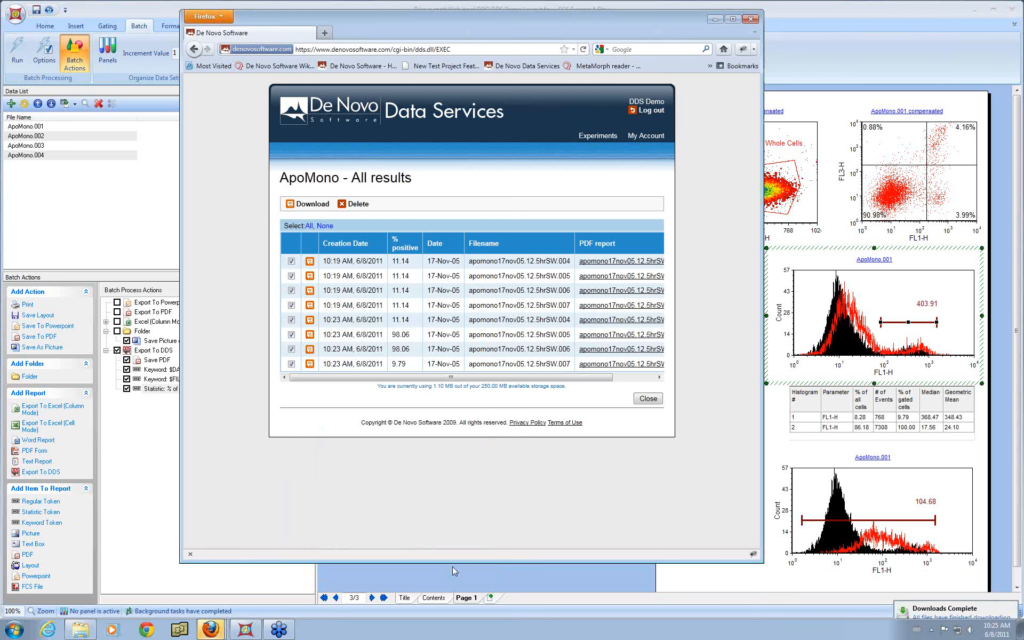
Step: Open the downloaded All results zip file and its All results.xls spreadsheet
{"action": "mouse_move", "coordinate": [213, 628]}
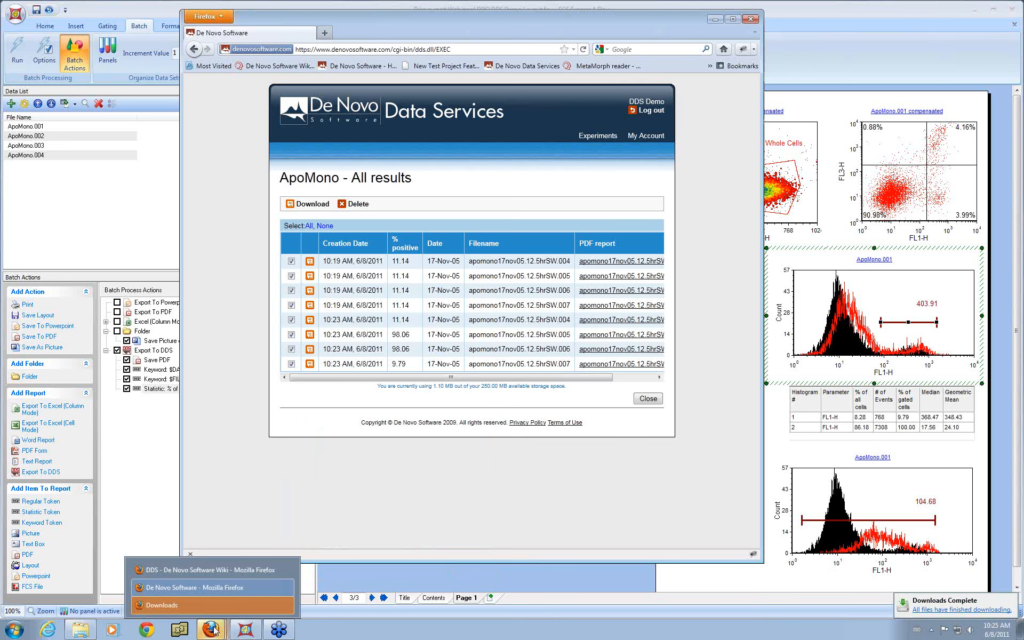
{"action": "left_click", "coordinate": [212, 605]}
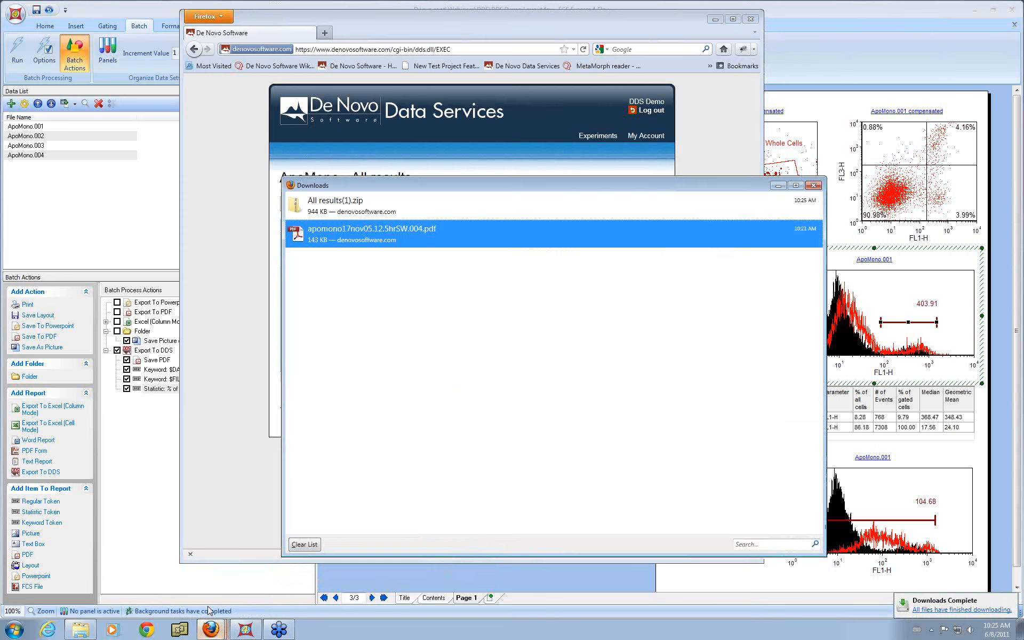
{"action": "left_click", "coordinate": [419, 210]}
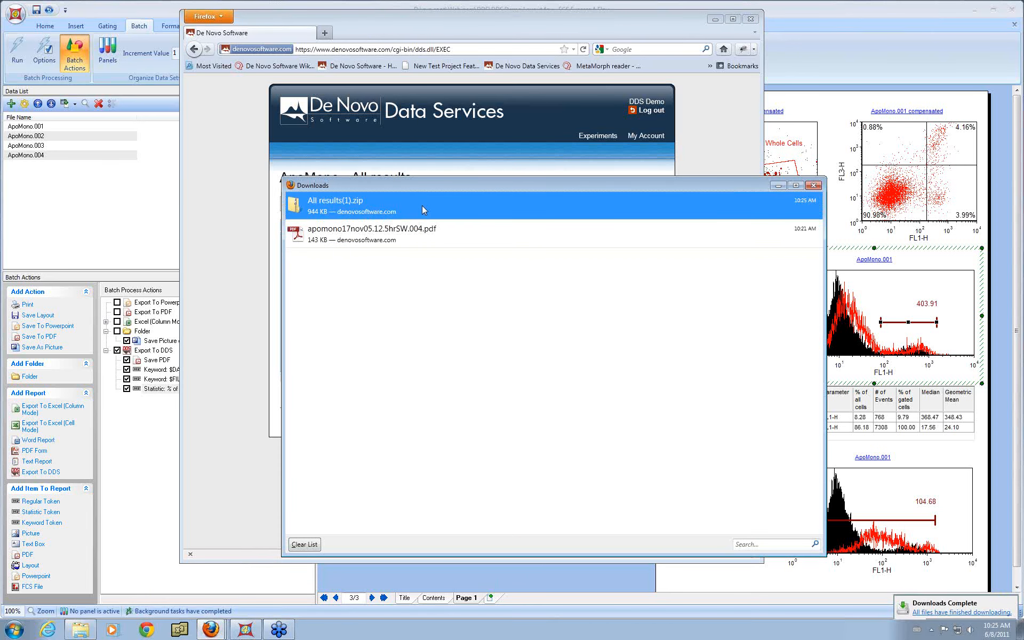
{"action": "double_click", "coordinate": [424, 206]}
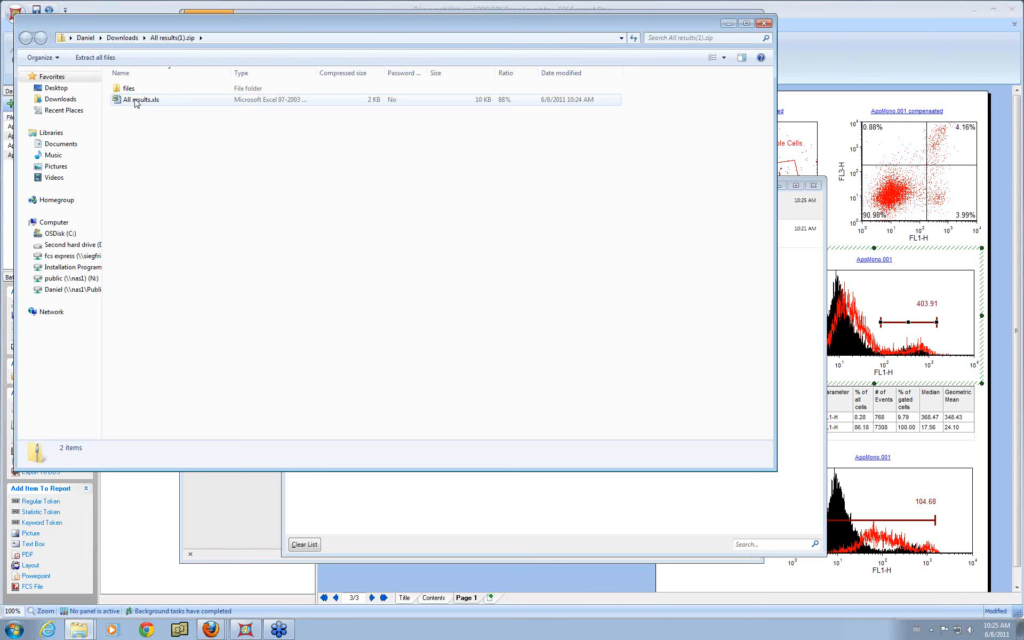
{"action": "double_click", "coordinate": [136, 100]}
Step: Close the spreadsheet, the zip folder window and the downloads list
{"action": "left_click_drag", "start_coordinate": [335, 249], "coordinate": [584, 313]}
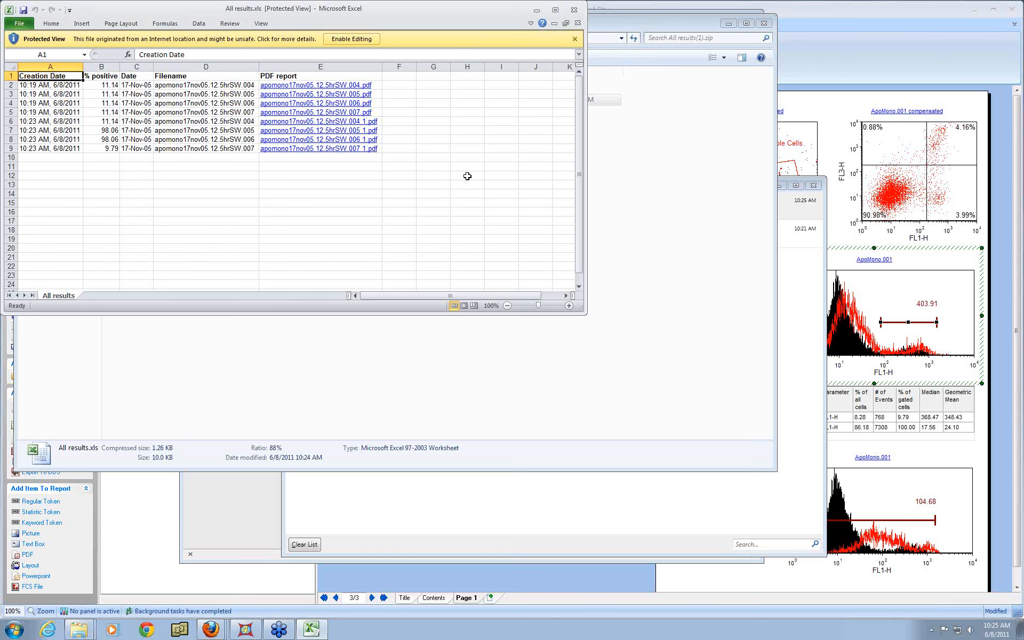
{"action": "left_click", "coordinate": [574, 10]}
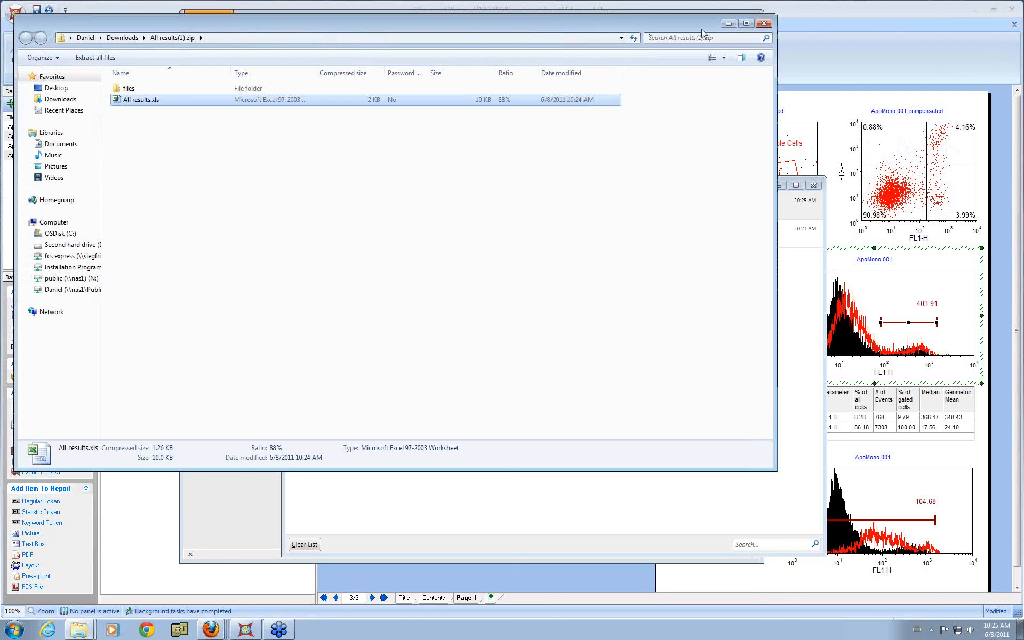
{"action": "left_click", "coordinate": [769, 24]}
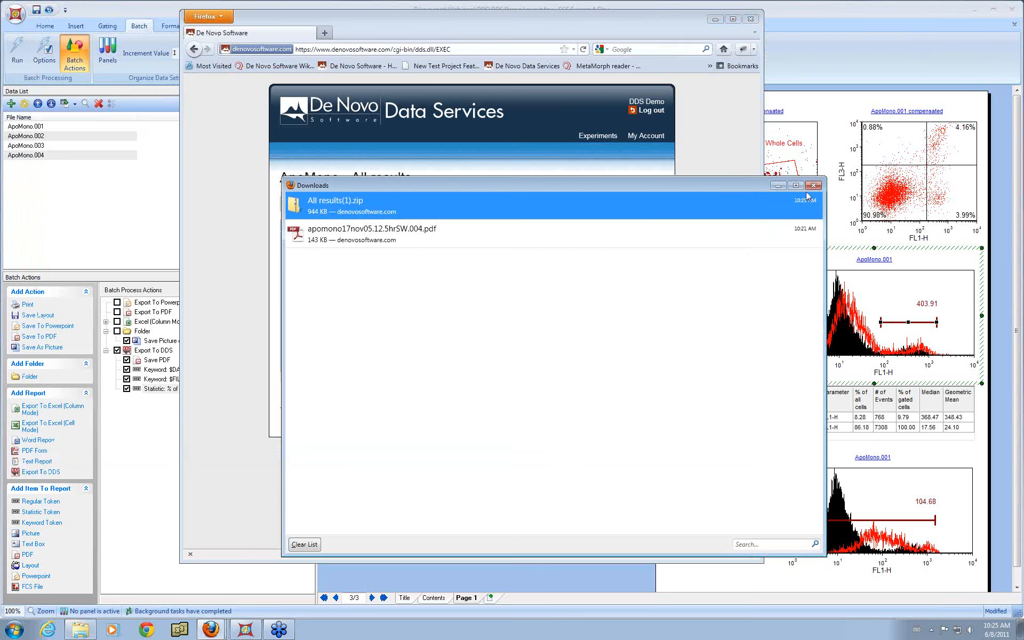
{"action": "left_click", "coordinate": [813, 185]}
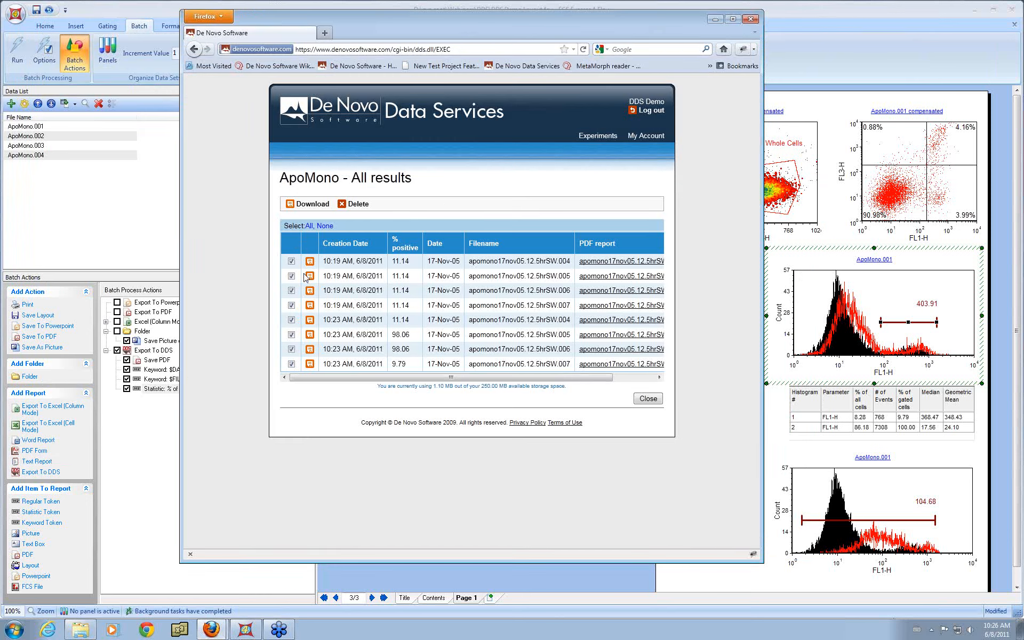
Step: Add a column named data file of type FCS File to the ApoMono experiment, then return to FCS Express
{"action": "left_click", "coordinate": [653, 400]}
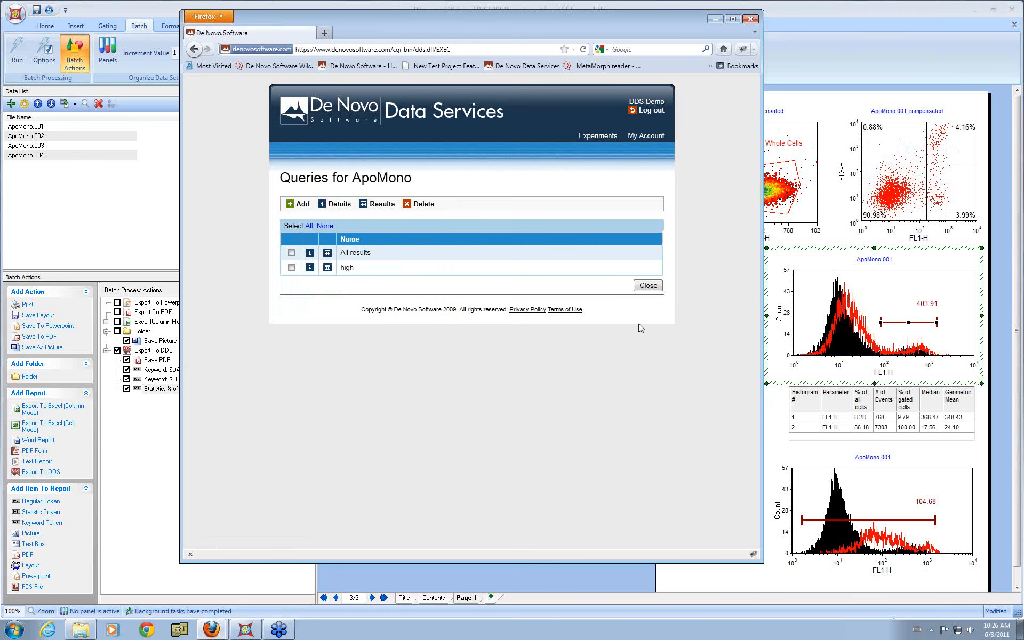
{"action": "left_click", "coordinate": [649, 285]}
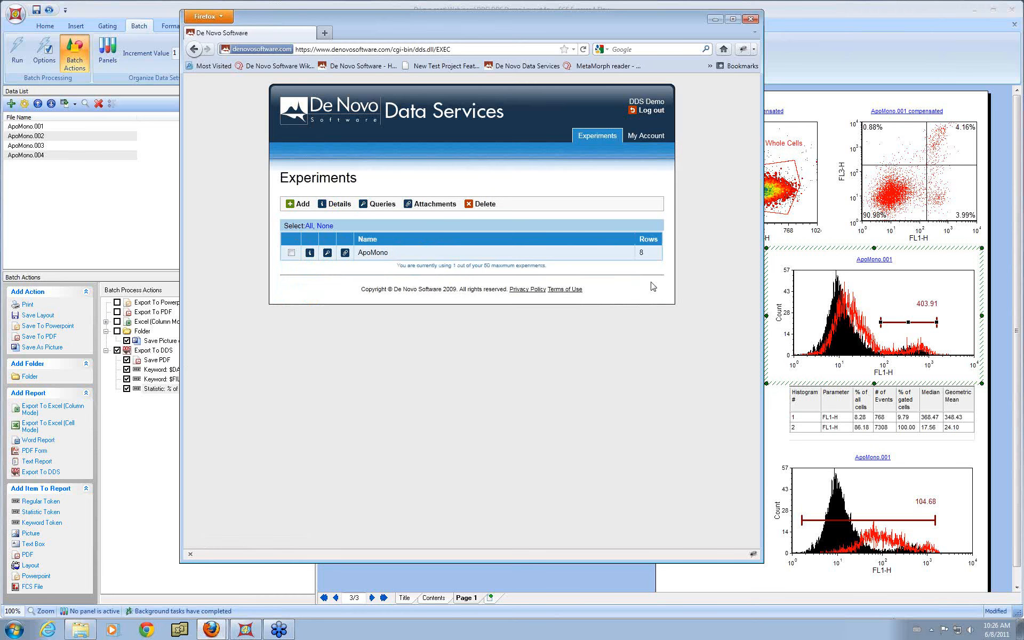
{"action": "left_click", "coordinate": [309, 254]}
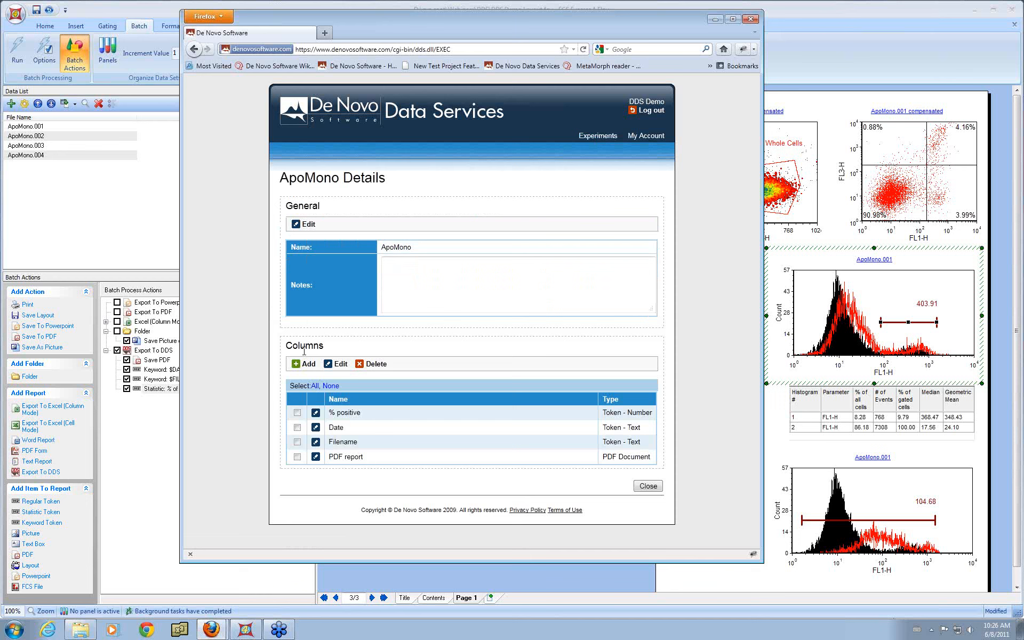
{"action": "left_click", "coordinate": [309, 367]}
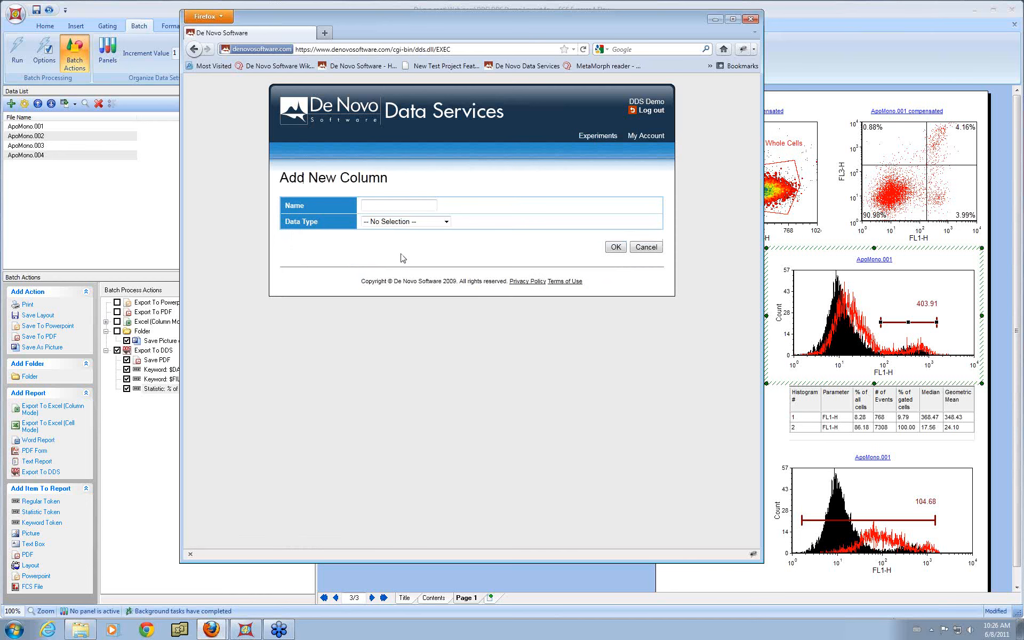
{"action": "left_click", "coordinate": [436, 225]}
{"action": "left_click", "coordinate": [431, 241]}
{"action": "left_click", "coordinate": [408, 206]}
{"action": "left_click", "coordinate": [611, 247]}
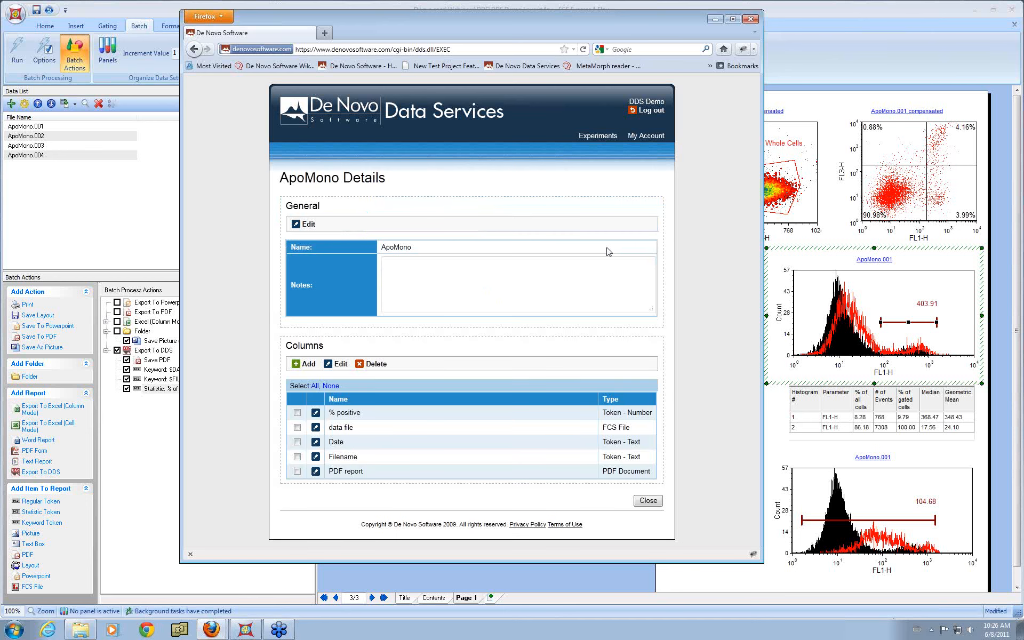
{"action": "left_click", "coordinate": [100, 8]}
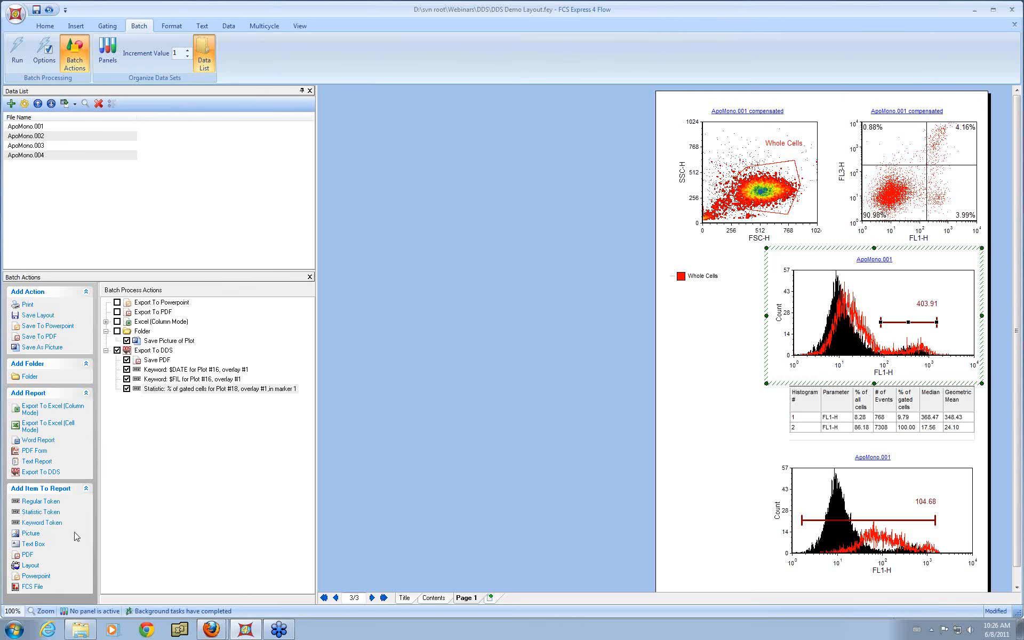
Step: Add an FCS File item to the Export To DDS report and set its column name to data file
{"action": "left_click", "coordinate": [32, 587]}
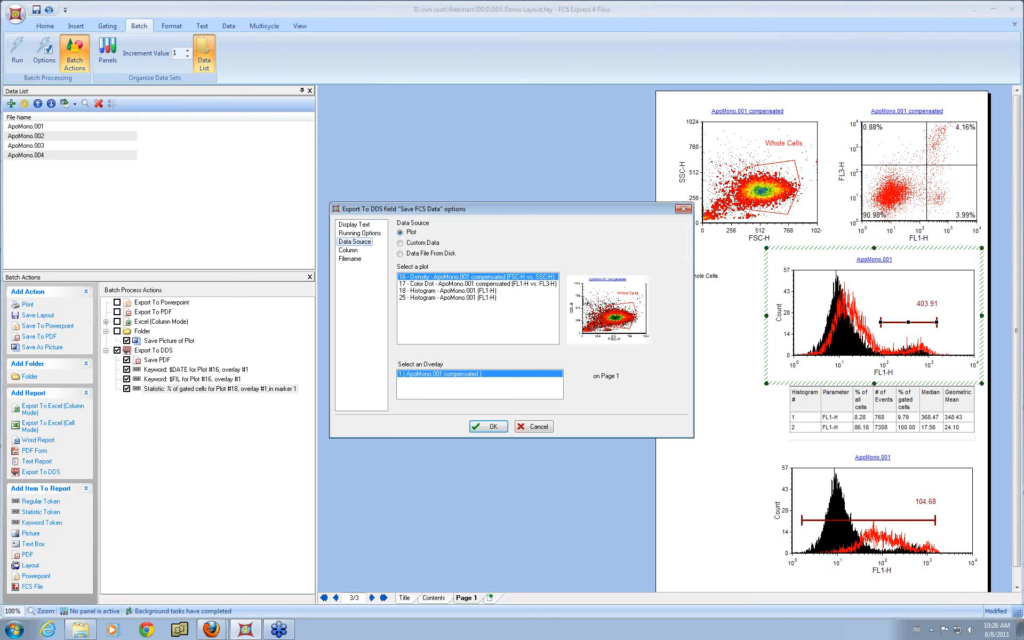
{"action": "left_click", "coordinate": [354, 253]}
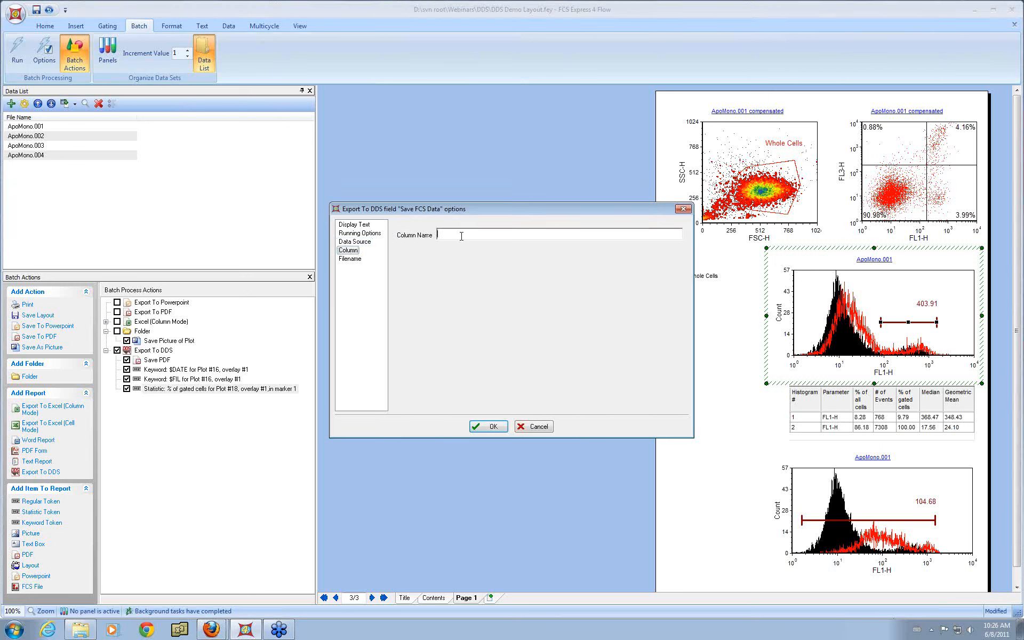
{"action": "type", "text": "data file"}
Step: Set the FCS file's filename to a keyword token using the $FIL keyword and confirm both dialogs
{"action": "left_click", "coordinate": [352, 259]}
{"action": "left_click", "coordinate": [677, 234]}
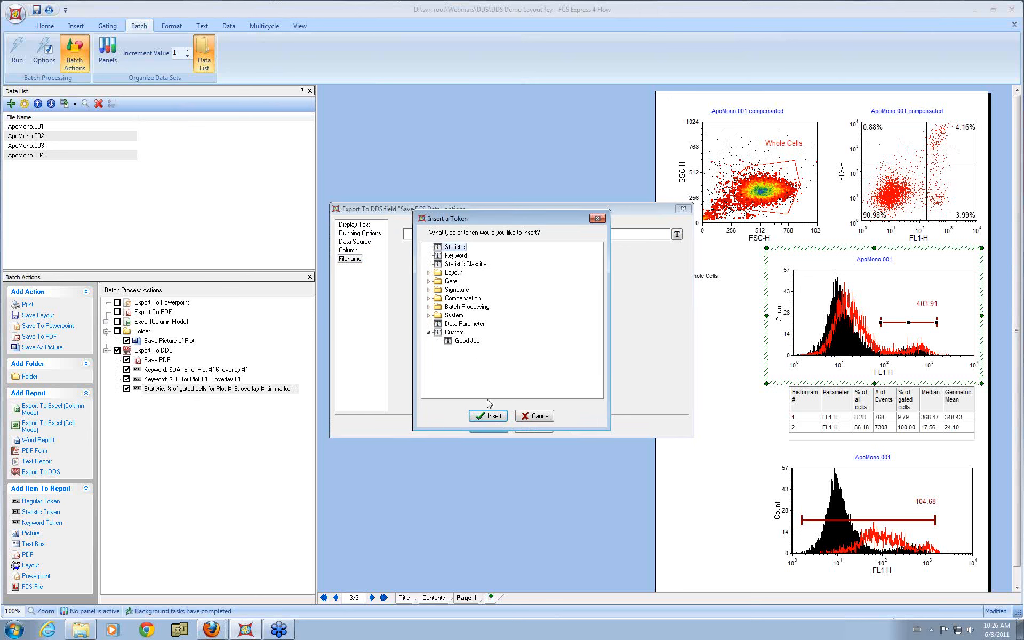
{"action": "left_click", "coordinate": [456, 255]}
{"action": "left_click", "coordinate": [489, 419]}
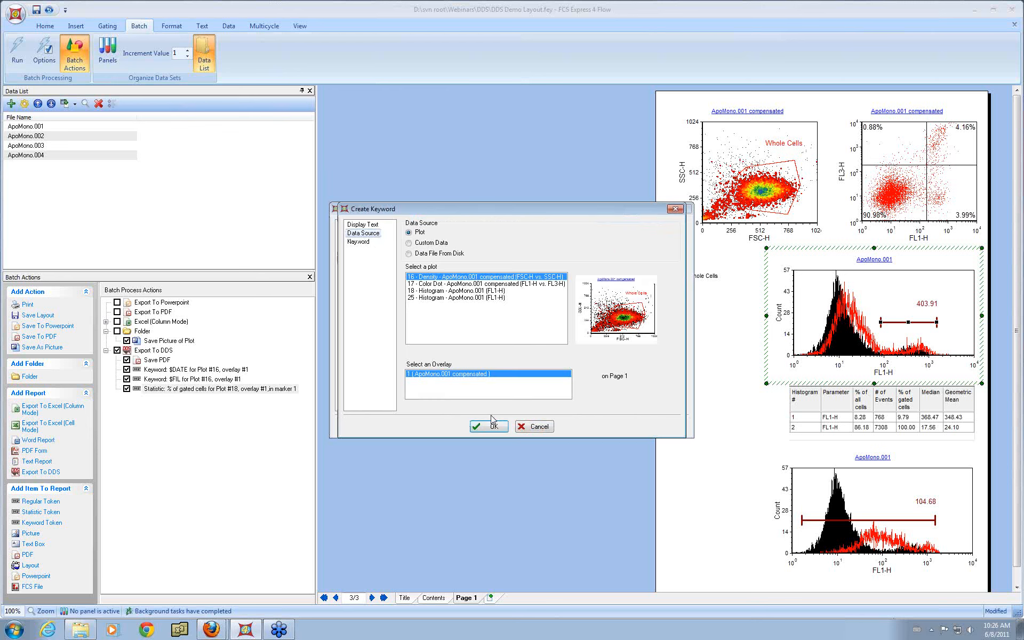
{"action": "left_click", "coordinate": [368, 243]}
{"action": "left_click", "coordinate": [476, 234]}
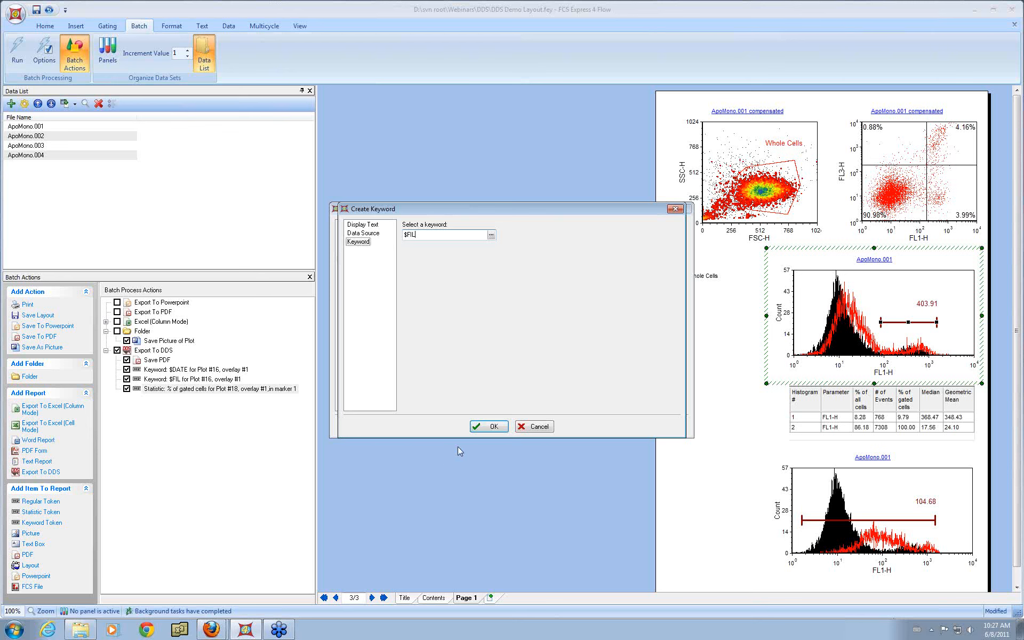
{"action": "left_click", "coordinate": [480, 428]}
{"action": "left_click", "coordinate": [481, 427]}
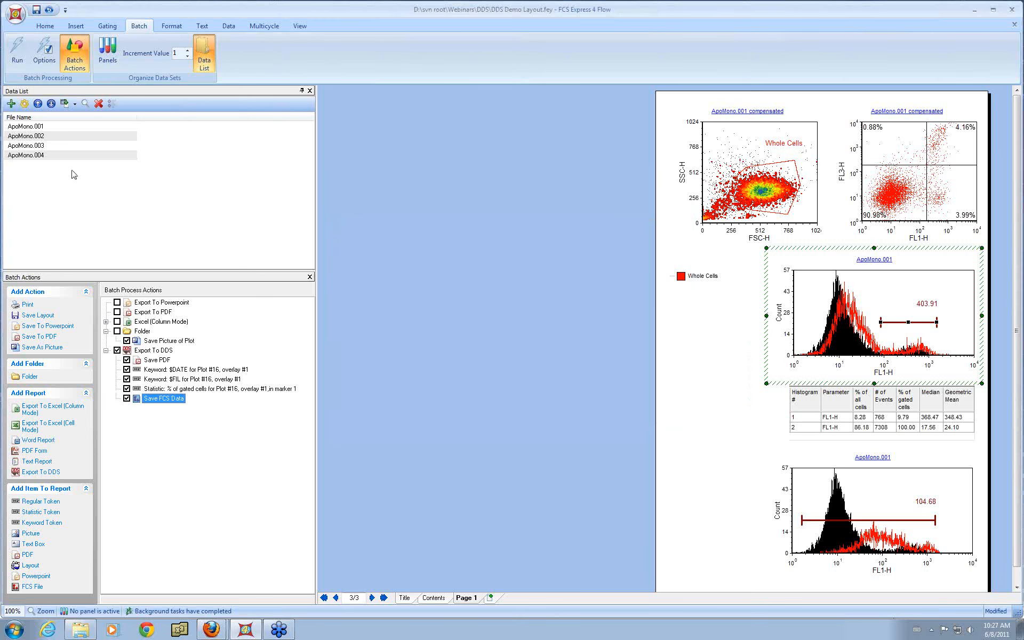
Step: Run the batch processing and switch to the DDS page in the browser
{"action": "left_click", "coordinate": [18, 60]}
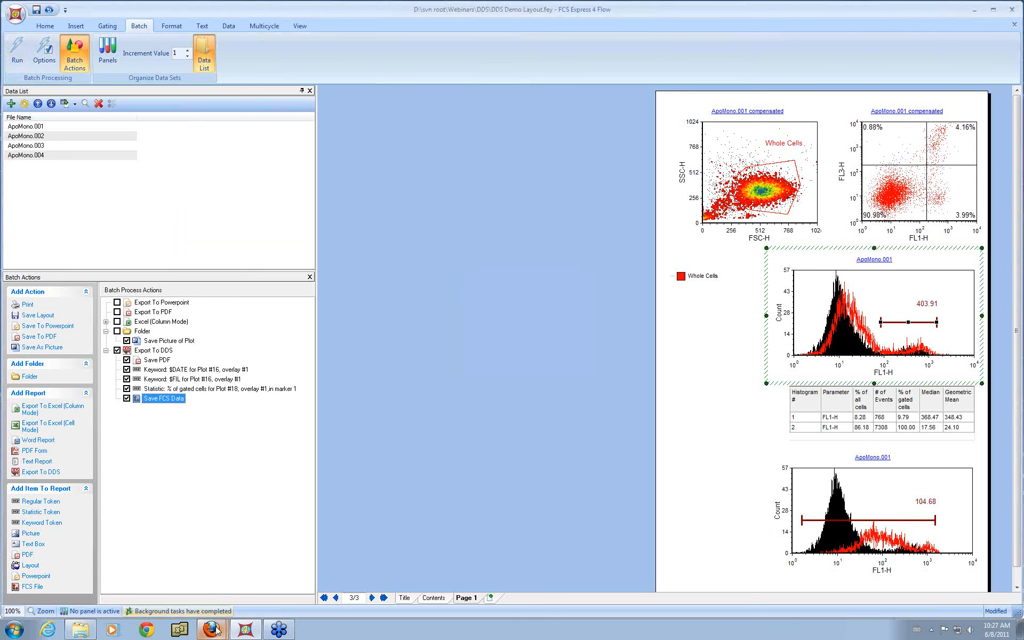
{"action": "mouse_move", "coordinate": [216, 629]}
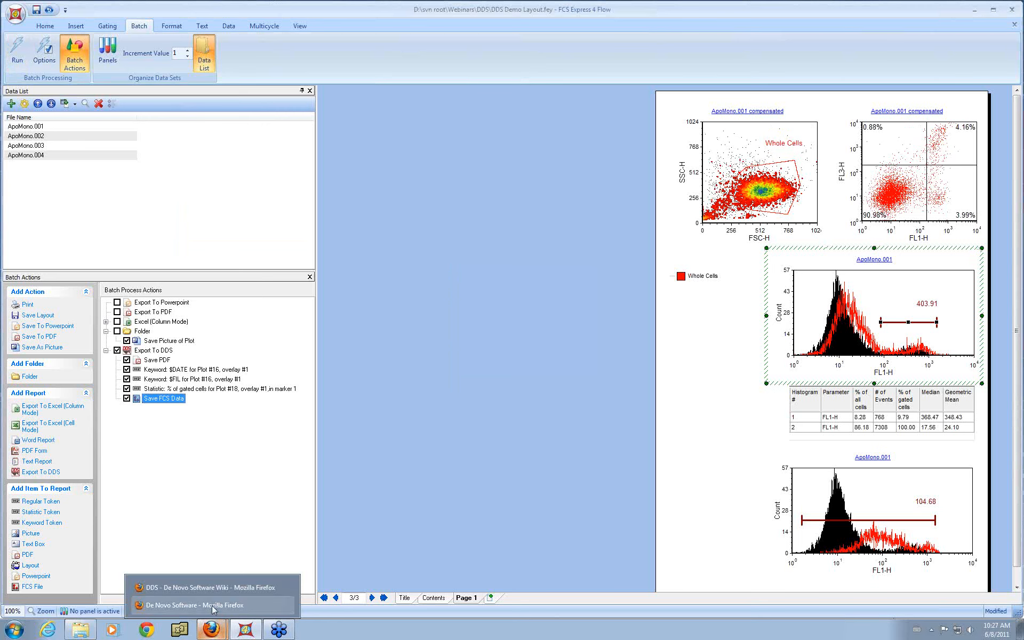
{"action": "left_click", "coordinate": [212, 605]}
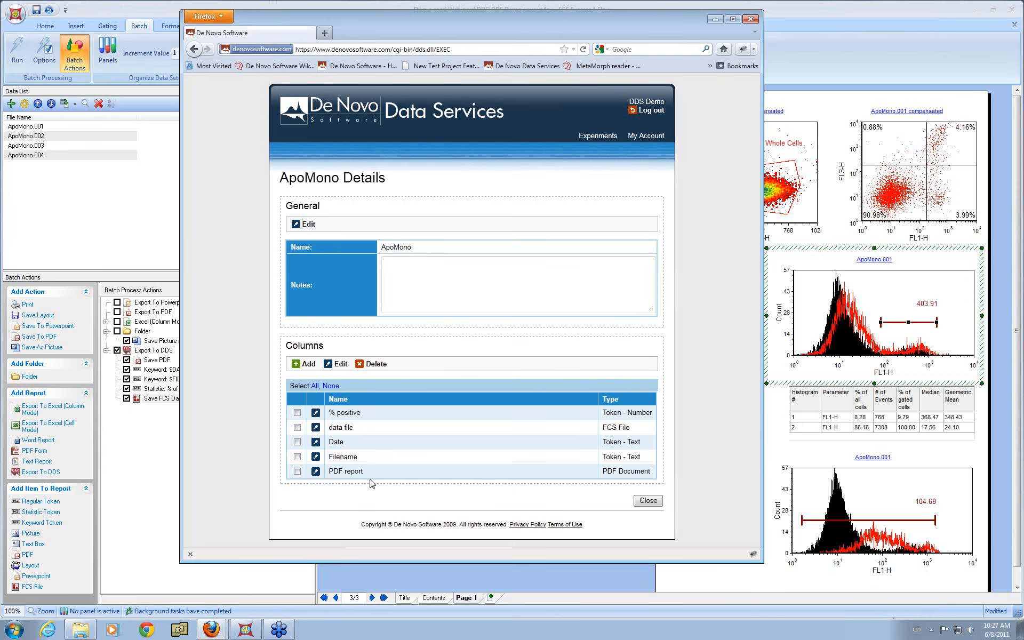
Step: Close the experiment details, open the ApoMono All results query results, and close back to Experiments
{"action": "left_click", "coordinate": [654, 502]}
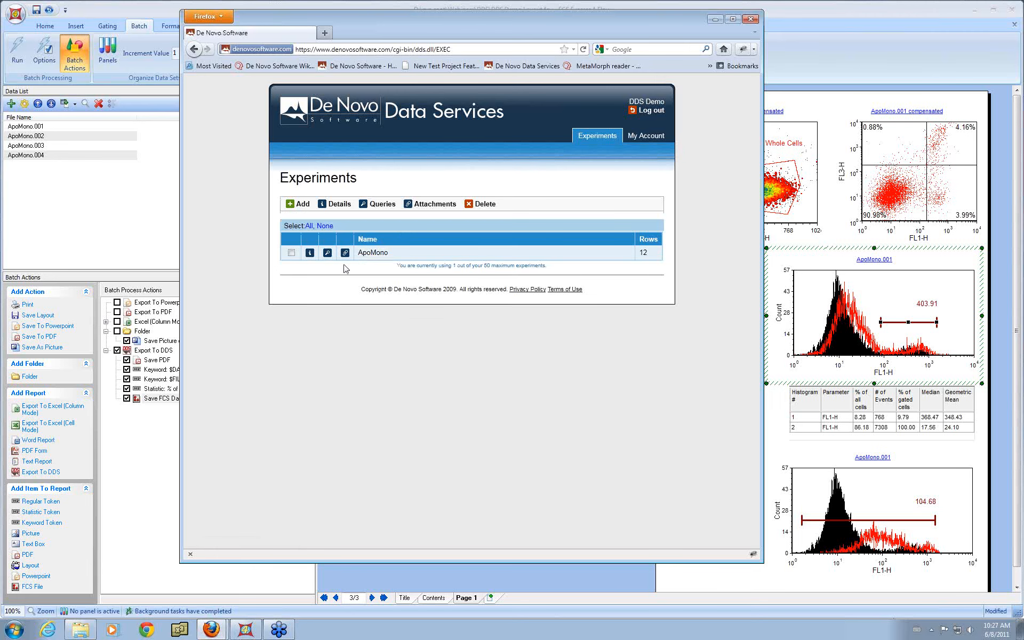
{"action": "left_click", "coordinate": [327, 253]}
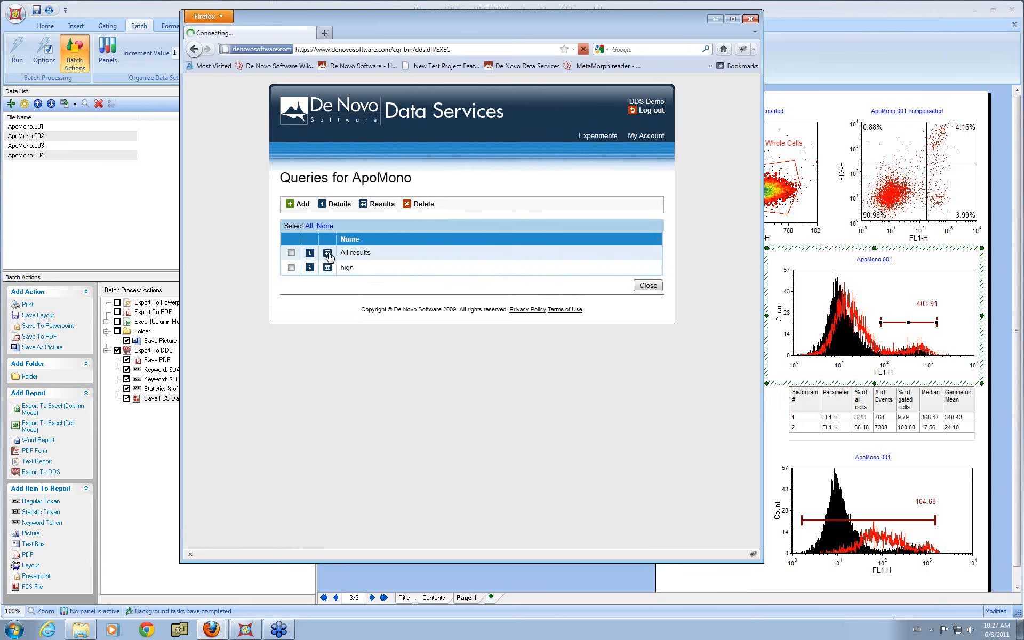
{"action": "left_click", "coordinate": [328, 253]}
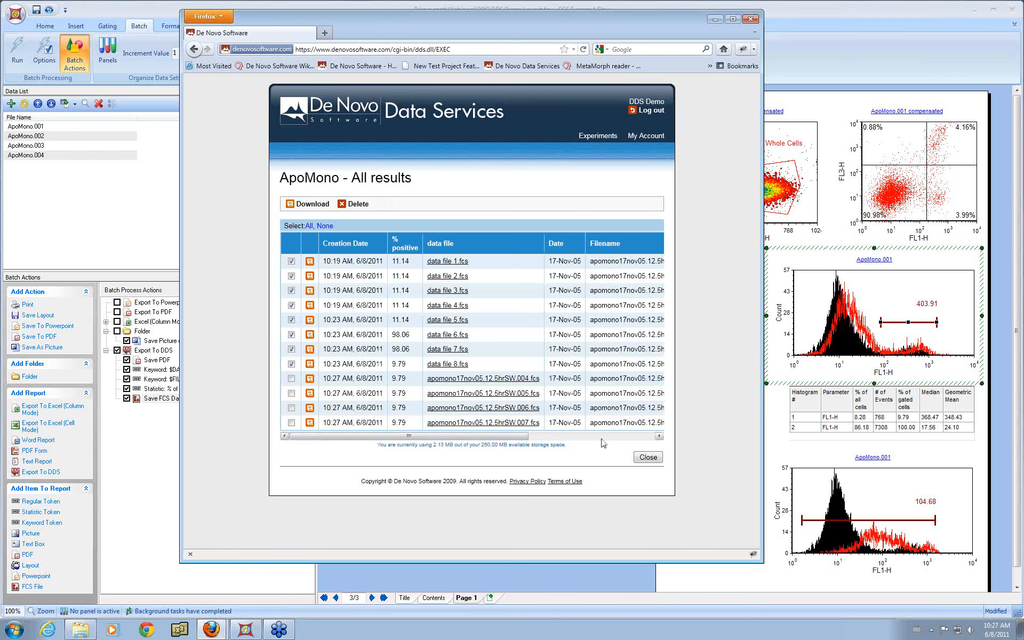
{"action": "left_click", "coordinate": [648, 457]}
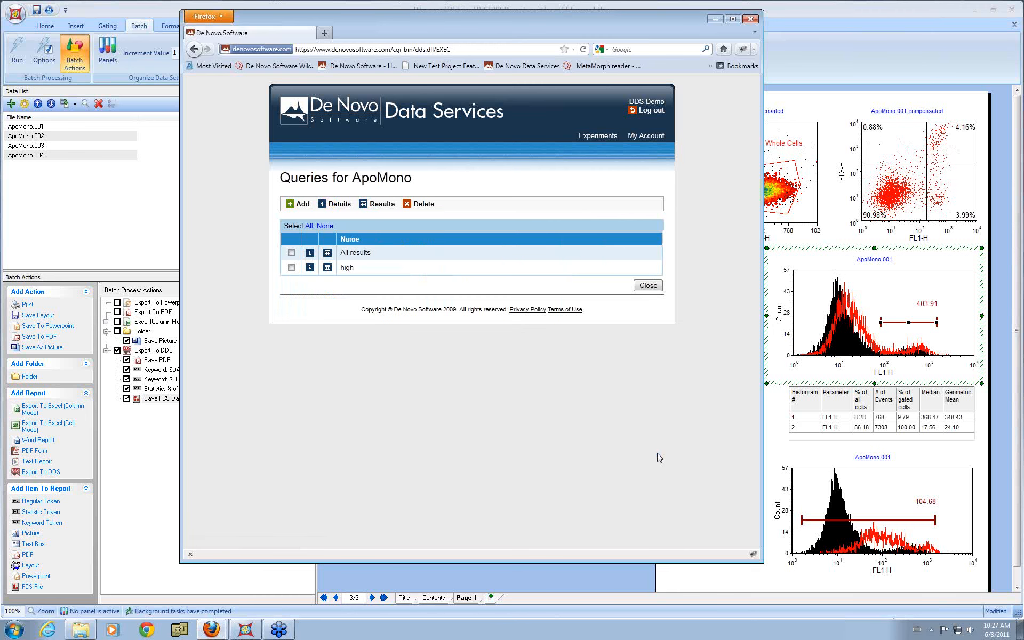
{"action": "left_click", "coordinate": [656, 288]}
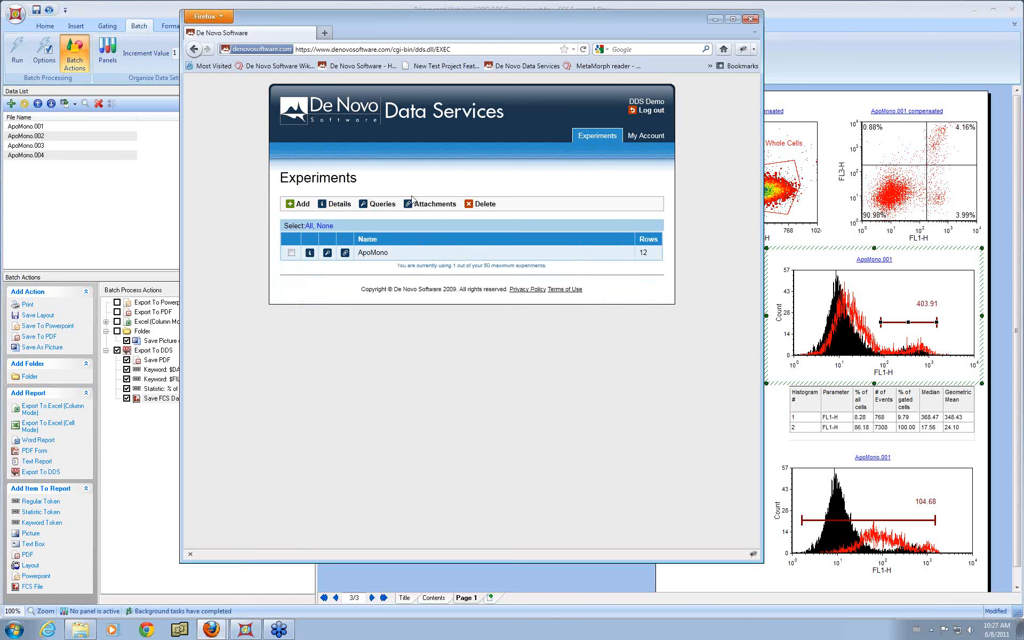
Step: View the attachments page of the ApoMono experiment and close it
{"action": "left_click", "coordinate": [433, 208]}
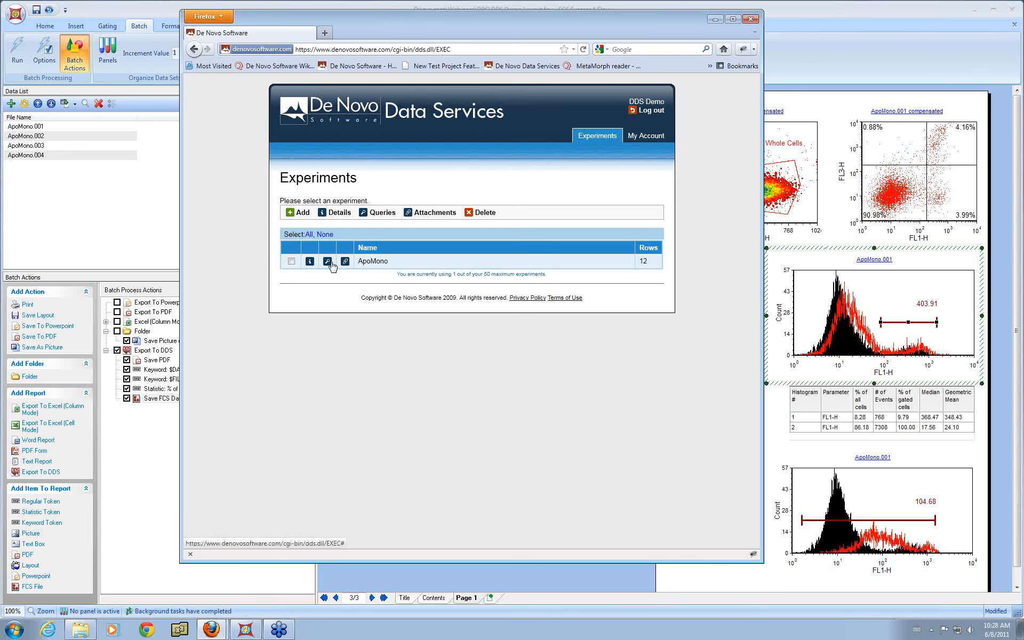
{"action": "left_click", "coordinate": [435, 212]}
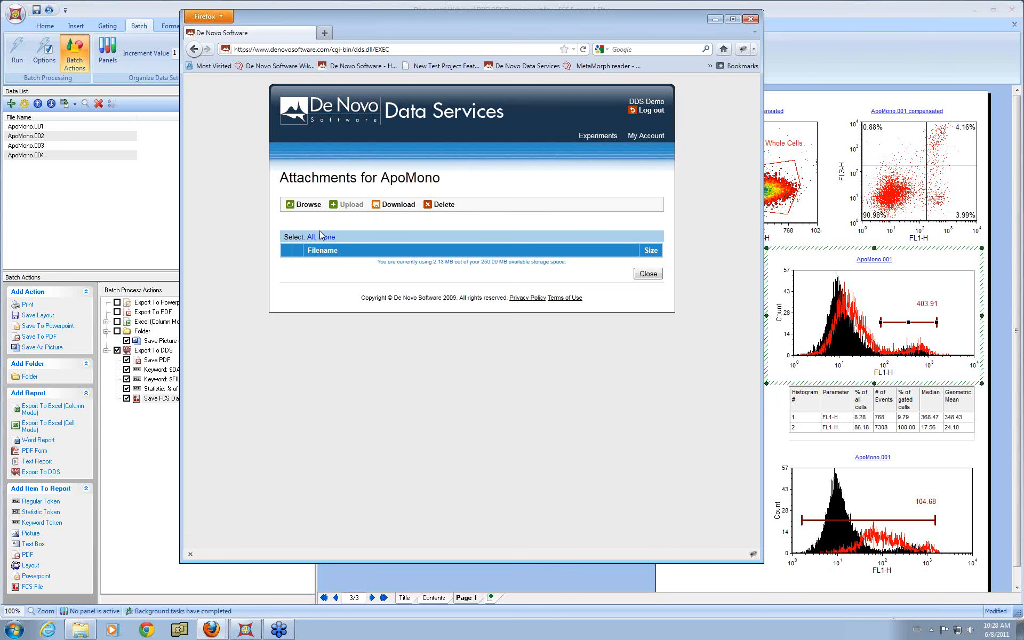
{"action": "left_click", "coordinate": [648, 274]}
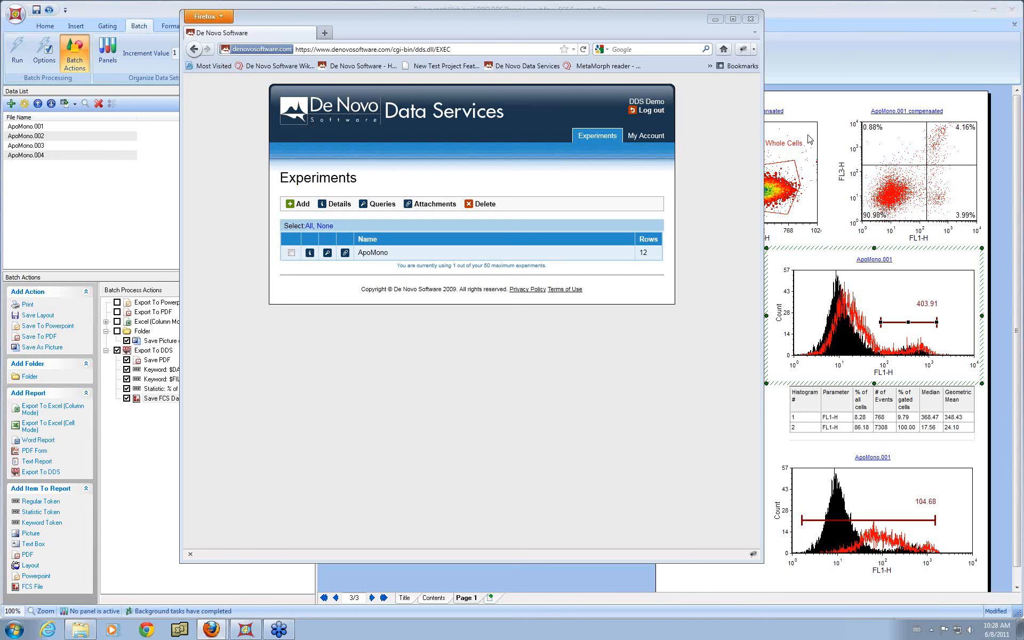
Step: Open the My Account page and review the login name and e-mail details
{"action": "left_click", "coordinate": [644, 140]}
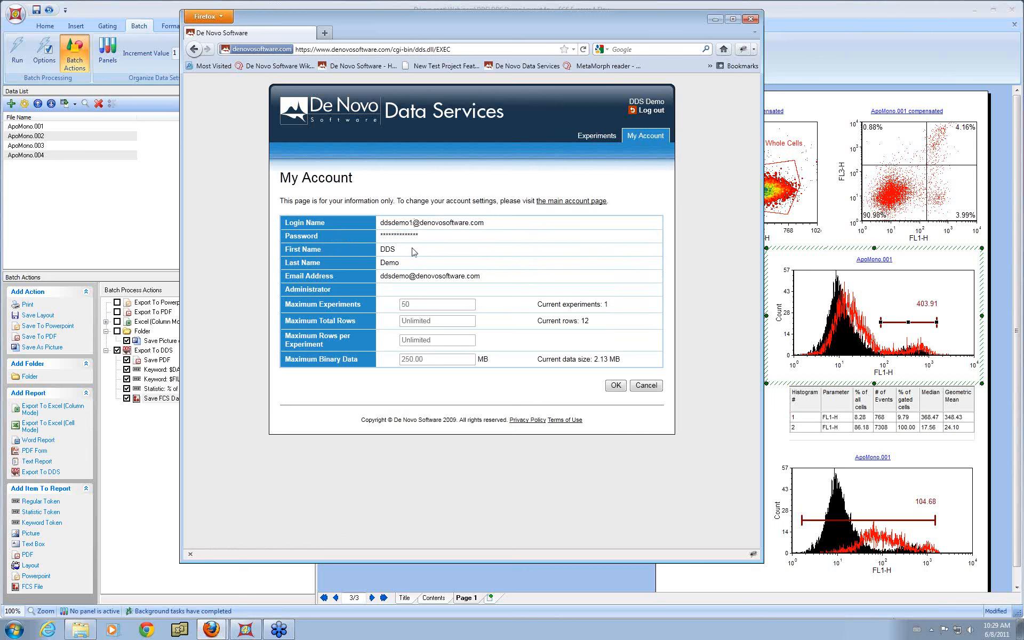
{"action": "left_click_drag", "start_coordinate": [381, 276], "coordinate": [409, 280]}
{"action": "left_click_drag", "start_coordinate": [380, 223], "coordinate": [412, 224]}
Step: Open the main account page link in a new tab and switch to it
{"action": "right_click", "coordinate": [589, 206]}
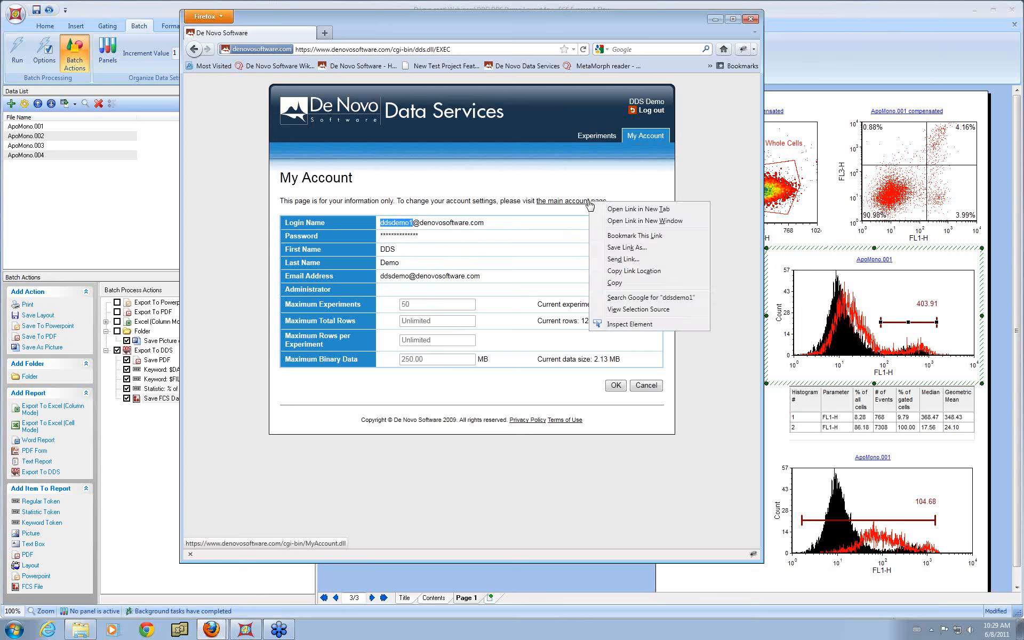
{"action": "left_click", "coordinate": [615, 209]}
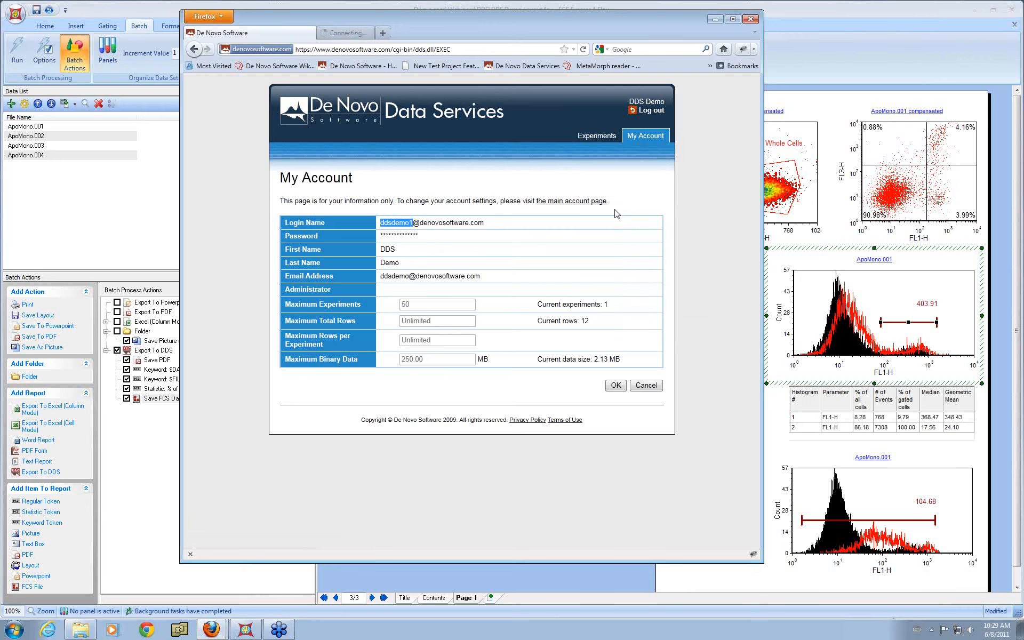
{"action": "left_click", "coordinate": [394, 32]}
Step: Log in to the main account with the account e-mail address and password
{"action": "left_click", "coordinate": [382, 265]}
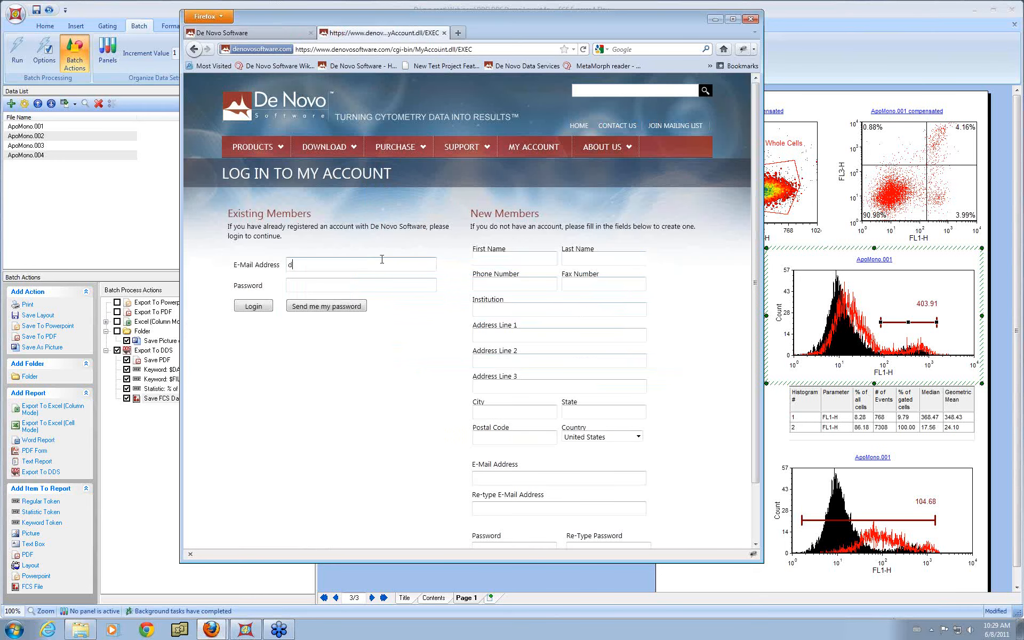
{"action": "key", "text": "Tab"}
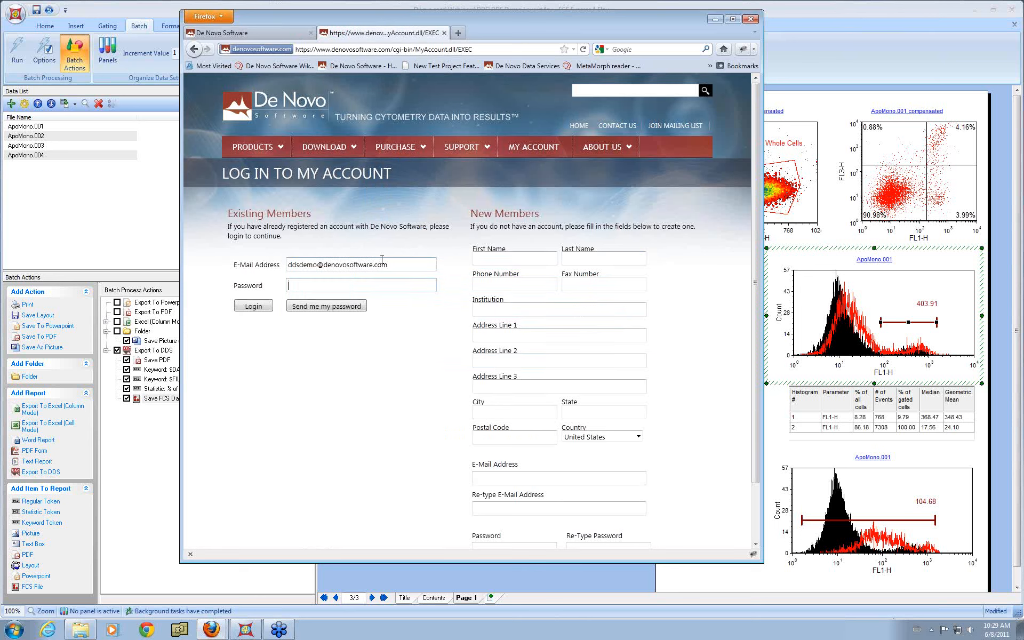
{"action": "type", "text": "•••••••••••••"}
{"action": "left_click", "coordinate": [253, 306]}
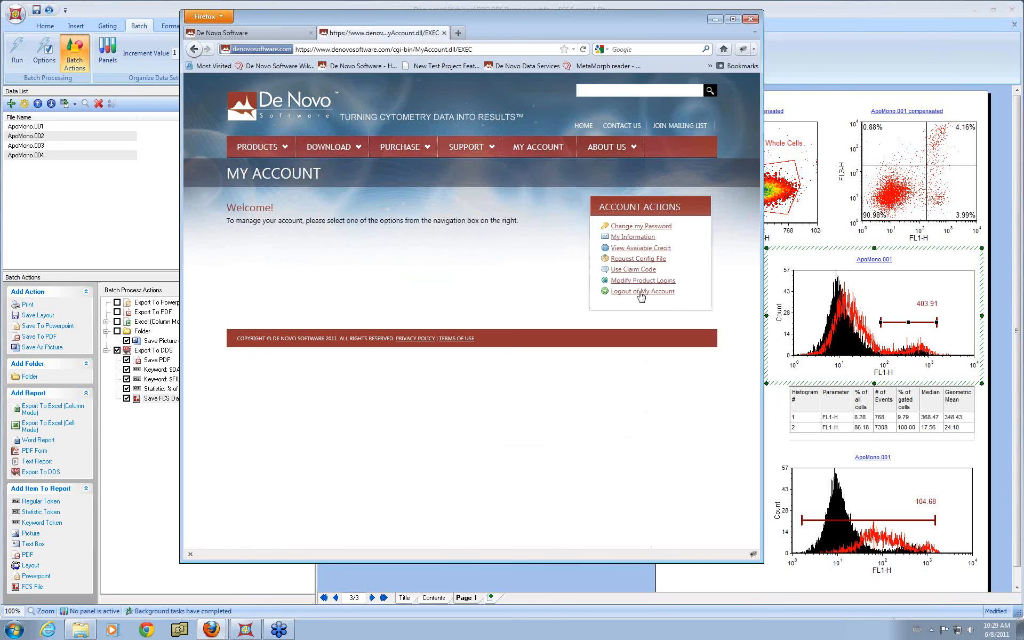
Step: Open Modify Product Logins and select each Data Services Warehouse product entry
{"action": "left_click", "coordinate": [643, 281]}
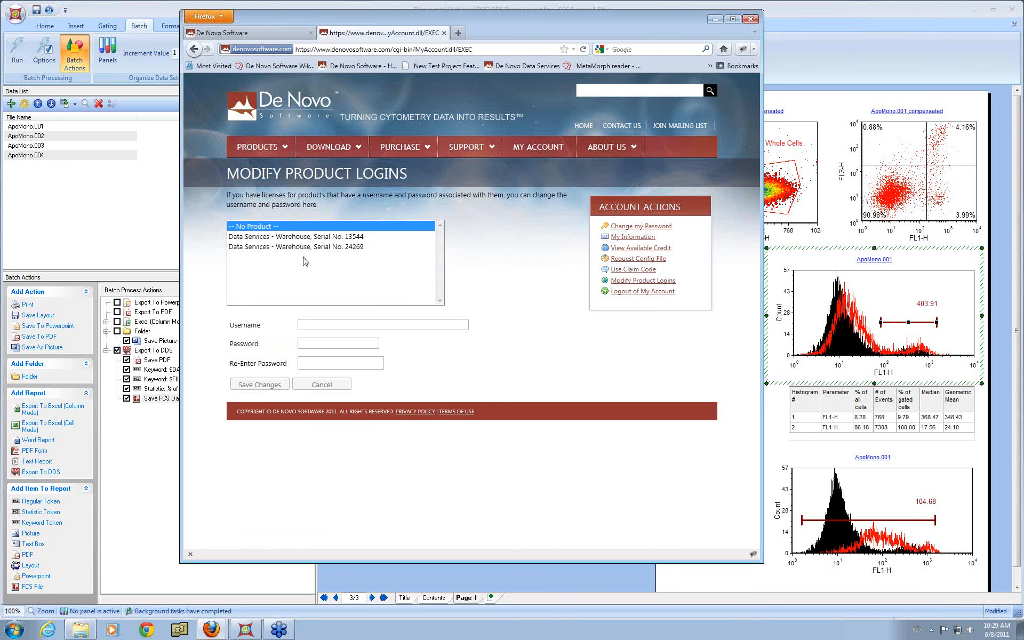
{"action": "left_click", "coordinate": [310, 238]}
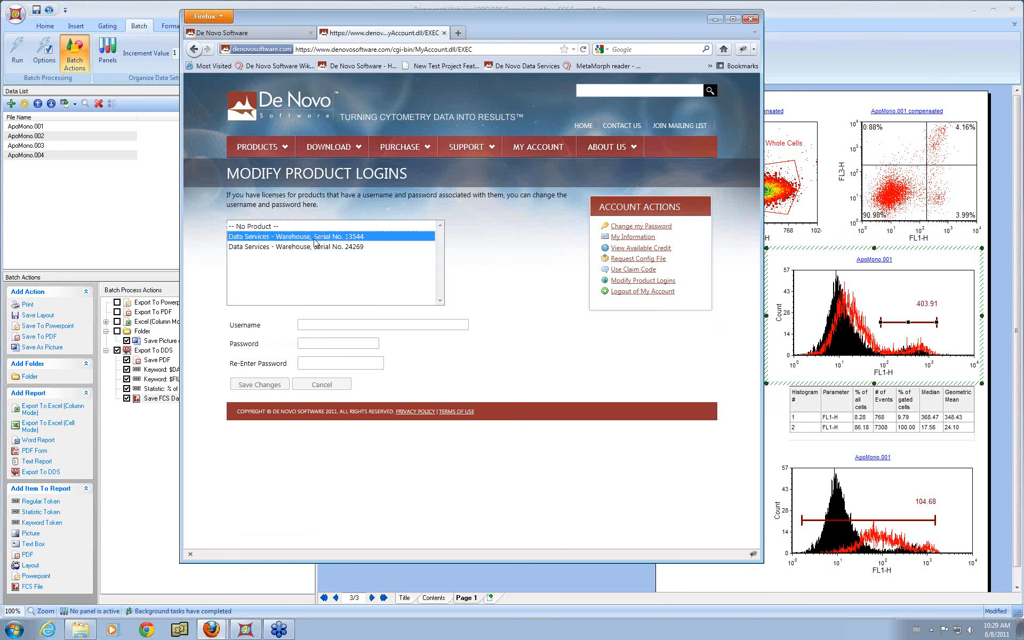
{"action": "left_click", "coordinate": [330, 250]}
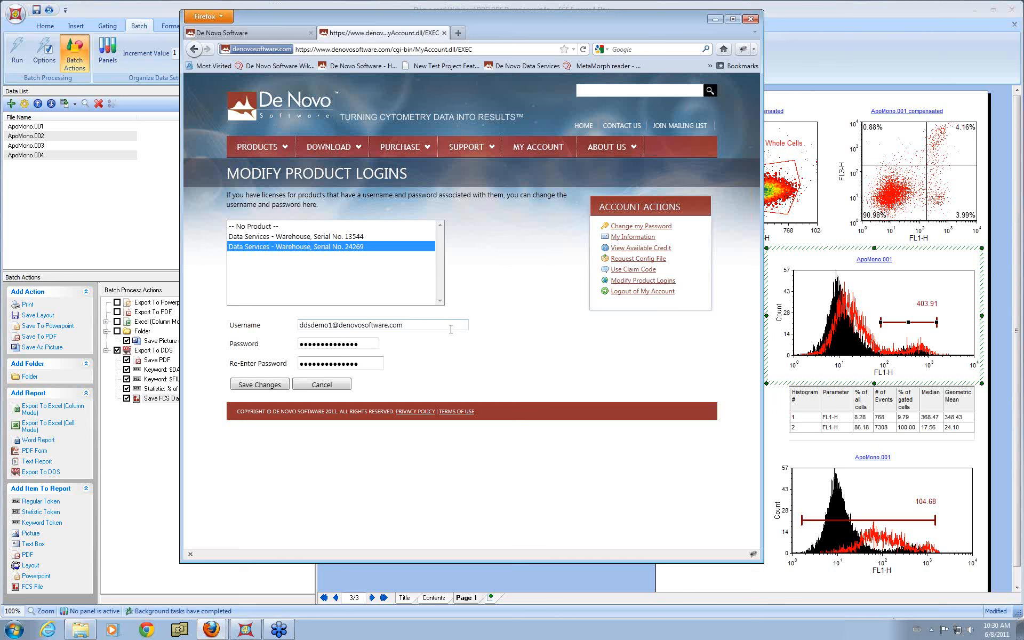
Step: Open the Data Services product page, read through its storage plans, and return to the site home page
{"action": "mouse_move", "coordinate": [275, 151]}
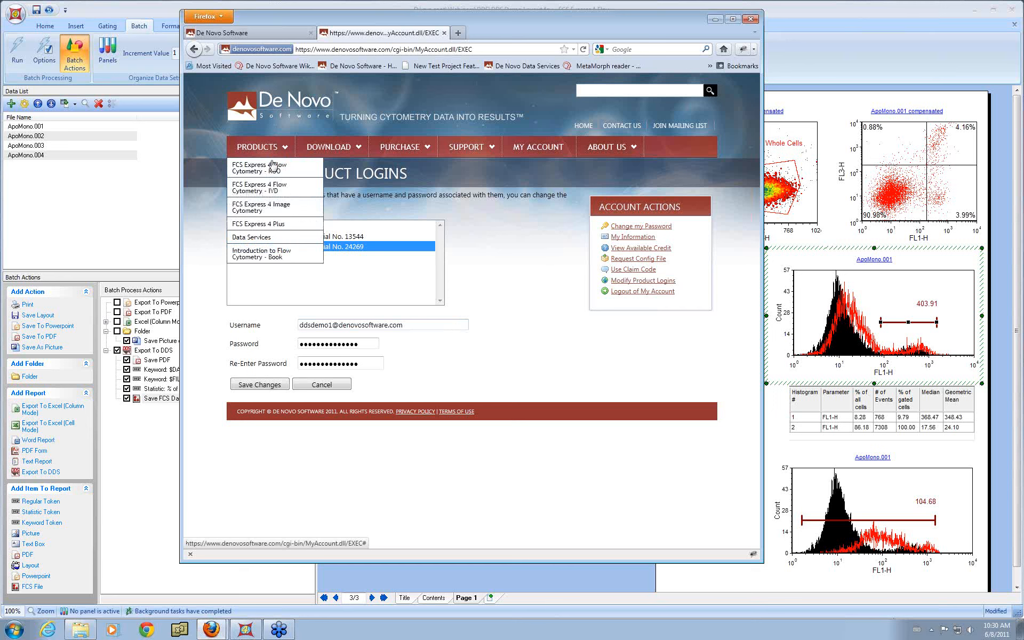
{"action": "left_click", "coordinate": [256, 239]}
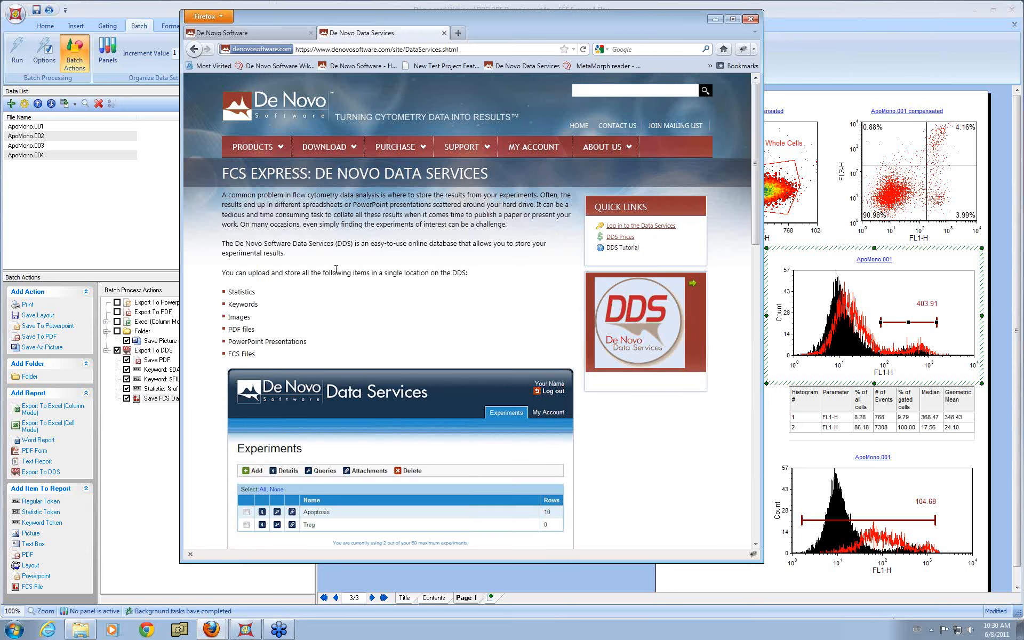
{"action": "scroll", "coordinate": [336, 269], "scroll_direction": "down", "scroll_amount": 15}
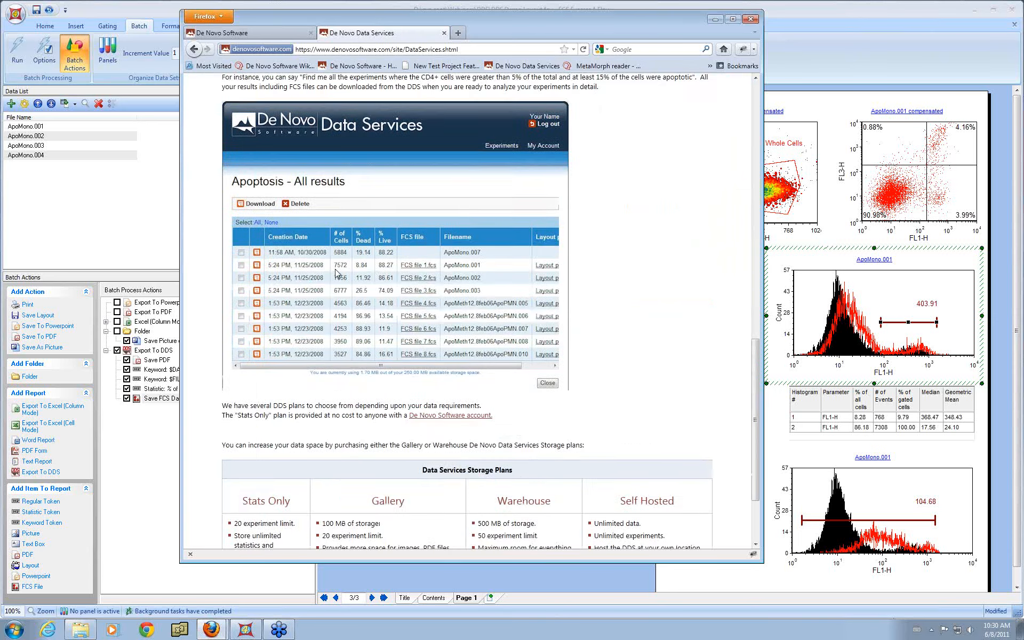
{"action": "scroll", "coordinate": [336, 272], "scroll_direction": "down", "scroll_amount": 4}
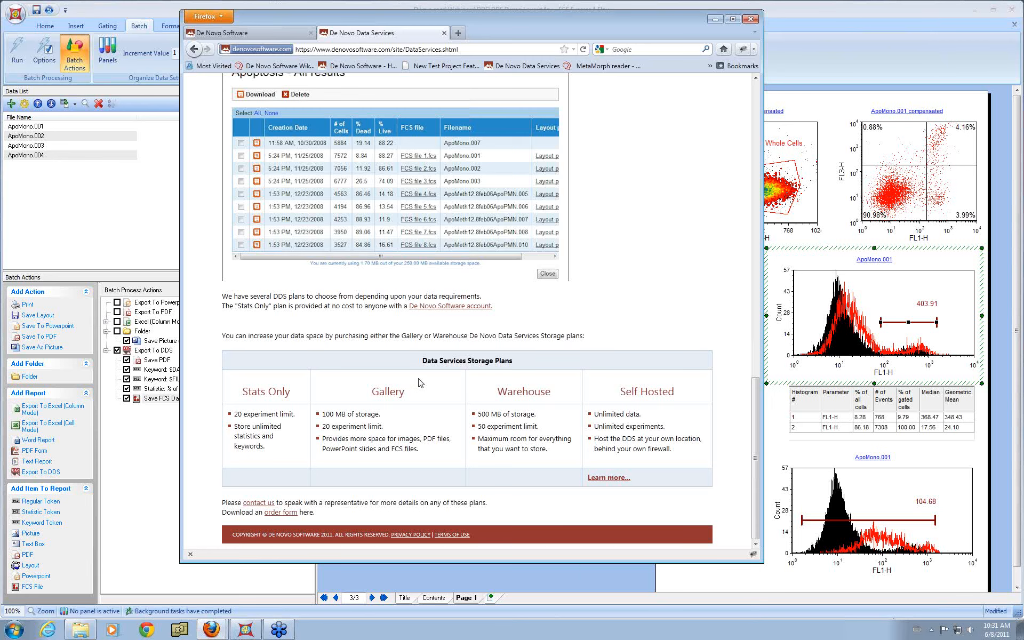
{"action": "scroll", "coordinate": [494, 261], "scroll_direction": "up", "scroll_amount": 15}
{"action": "scroll", "coordinate": [499, 265], "scroll_direction": "up", "scroll_amount": 3}
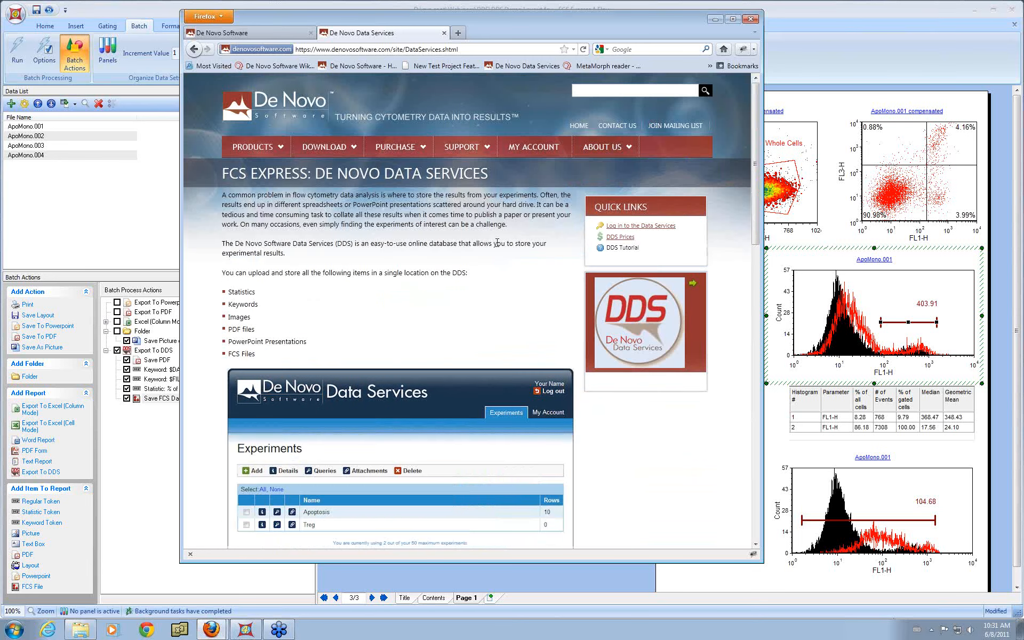
{"action": "mouse_move", "coordinate": [354, 147]}
{"action": "left_click_drag", "start_coordinate": [753, 137], "coordinate": [773, 443]}
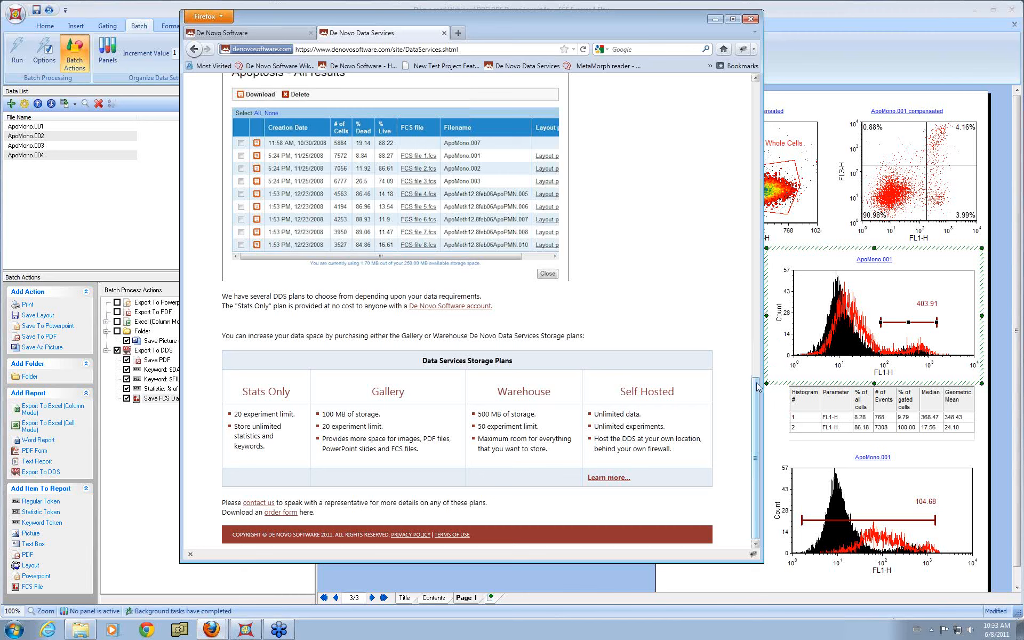
{"action": "left_click_drag", "start_coordinate": [755, 386], "coordinate": [772, 78]}
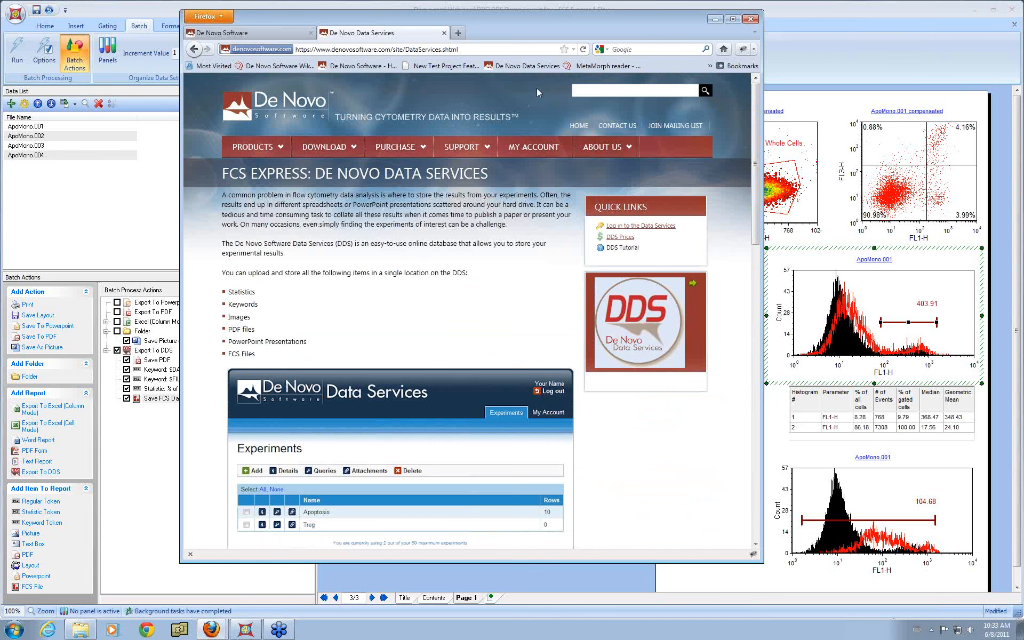
{"action": "left_click", "coordinate": [259, 101]}
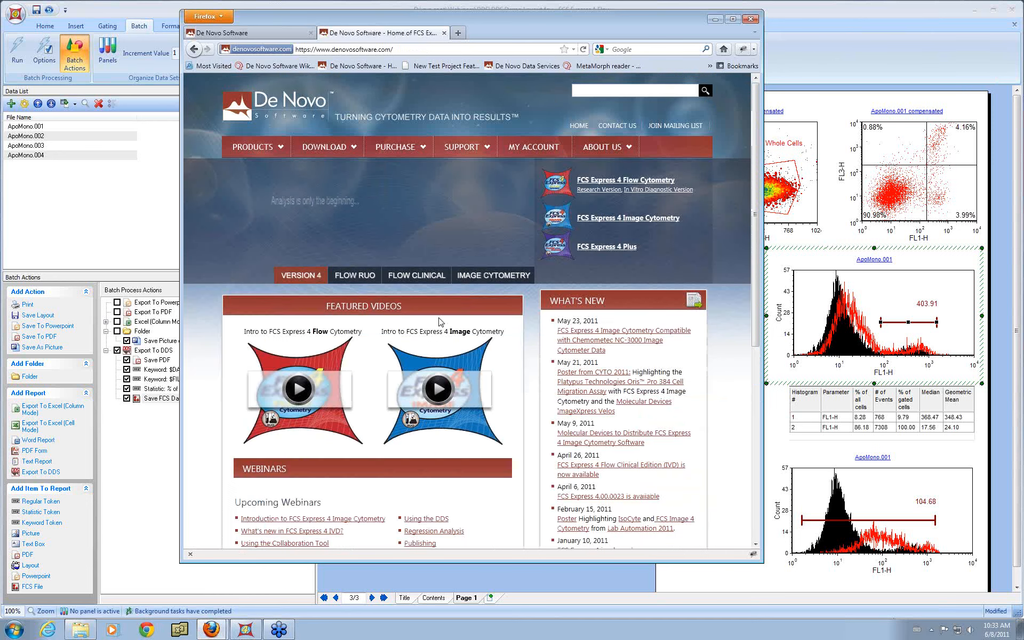
Step: Open the recorded webinars page from the site home page and scroll through the listed webinars
{"action": "scroll", "coordinate": [420, 340], "scroll_direction": "down", "scroll_amount": 3}
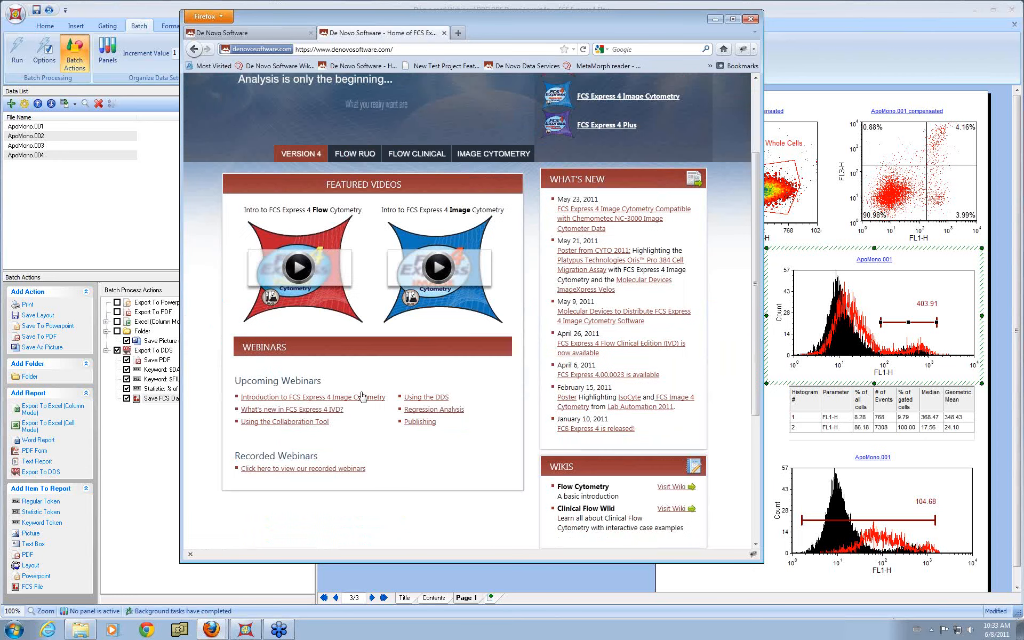
{"action": "left_click", "coordinate": [313, 469]}
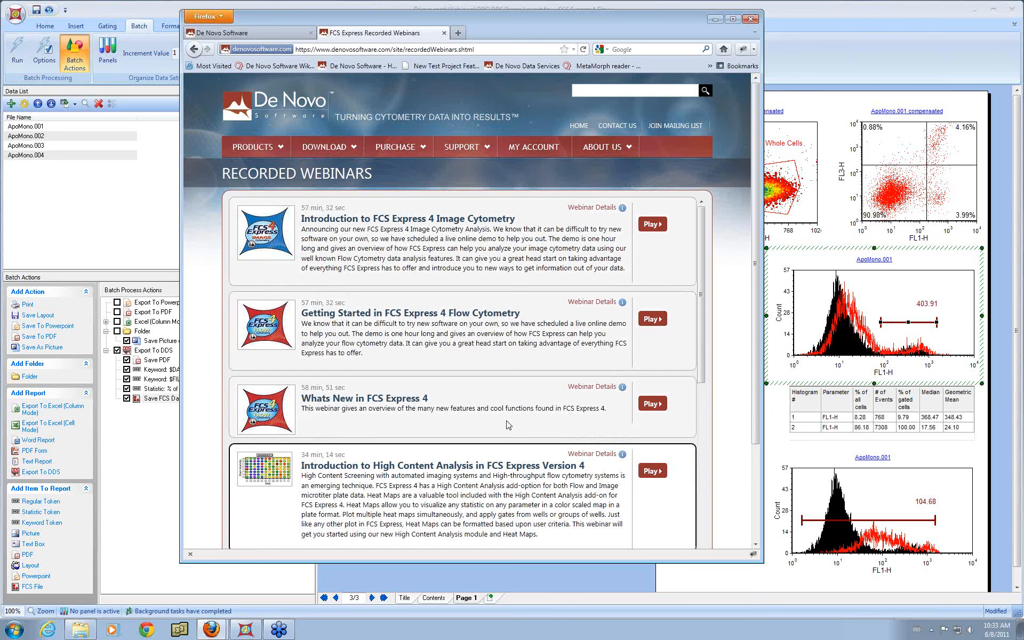
{"action": "left_click_drag", "start_coordinate": [701, 285], "coordinate": [707, 385]}
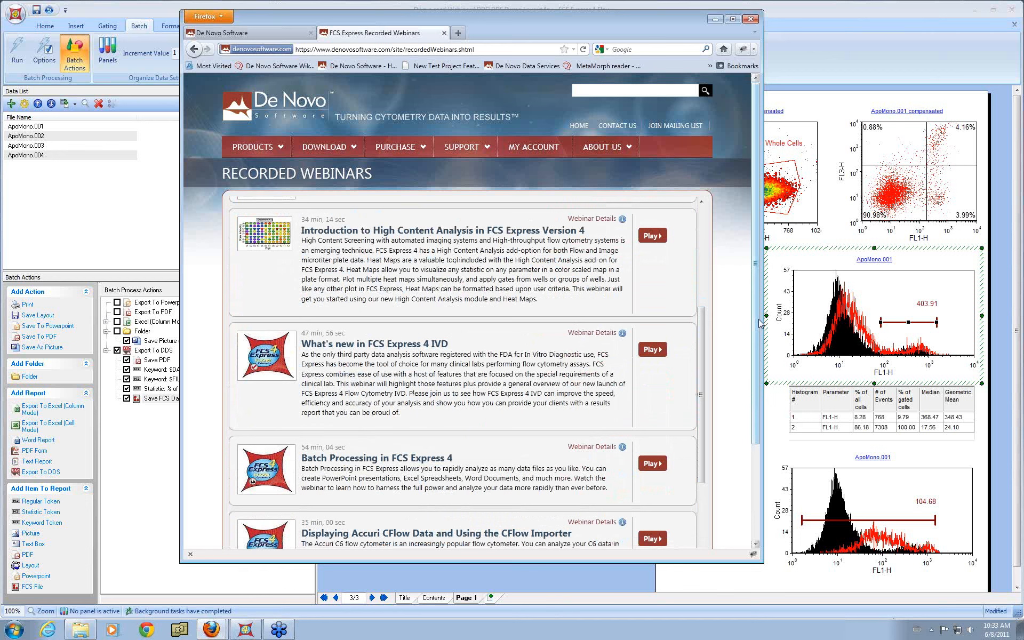
Step: Return to the layout's Title page and add the De Novo support e-mail address below the presenter details
{"action": "left_click", "coordinate": [568, 581]}
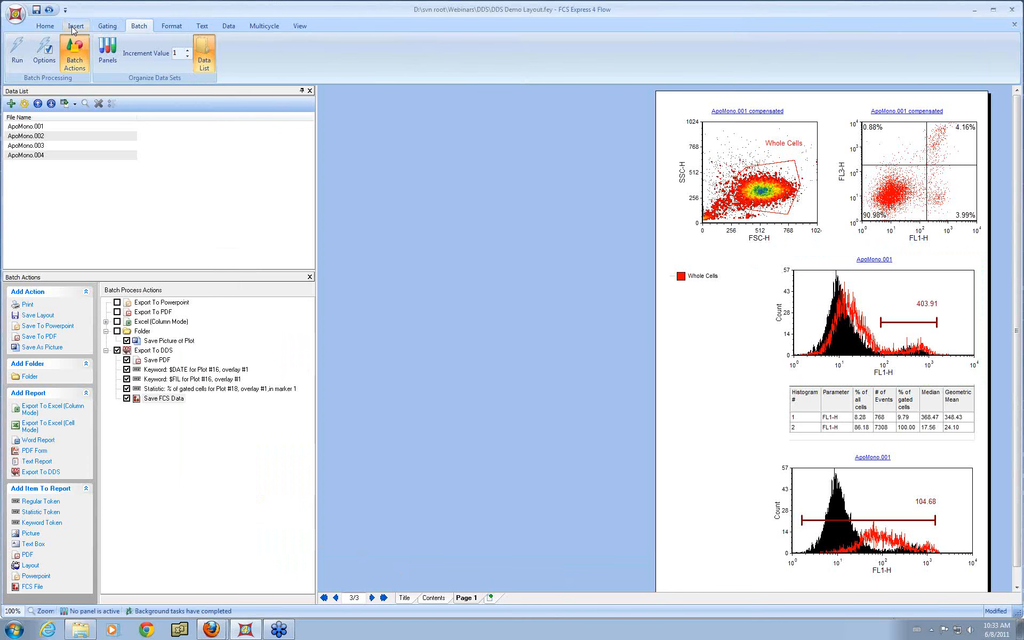
{"action": "left_click", "coordinate": [406, 598]}
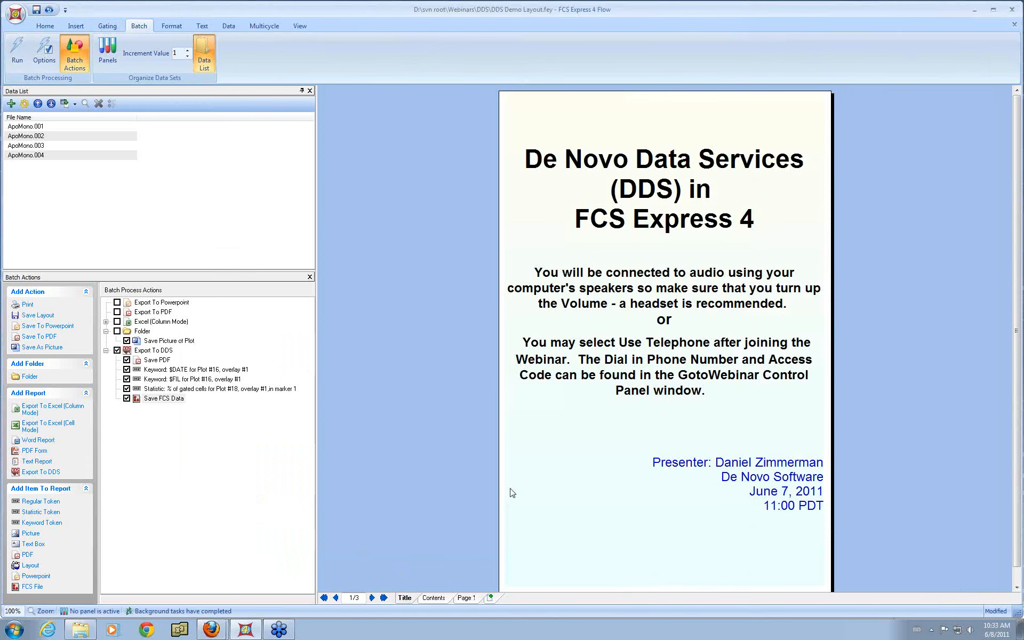
{"action": "left_click", "coordinate": [806, 541]}
{"action": "left_click", "coordinate": [808, 535]}
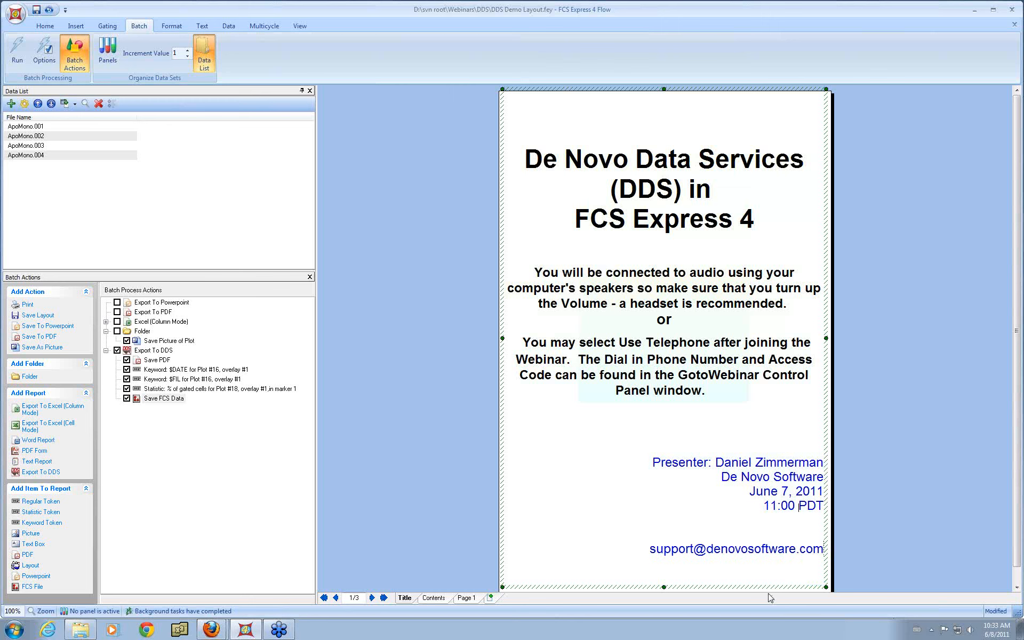
Step: Select the support e-mail text and set its font size to 22
{"action": "left_click_drag", "start_coordinate": [637, 552], "coordinate": [824, 557]}
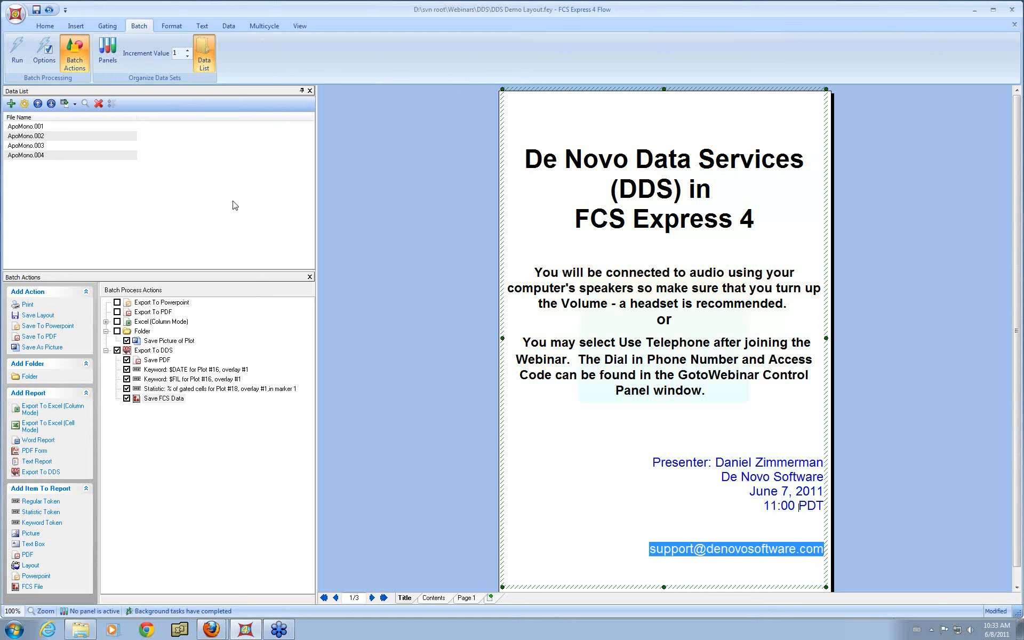
{"action": "left_click", "coordinate": [202, 26]}
{"action": "left_click", "coordinate": [164, 45]}
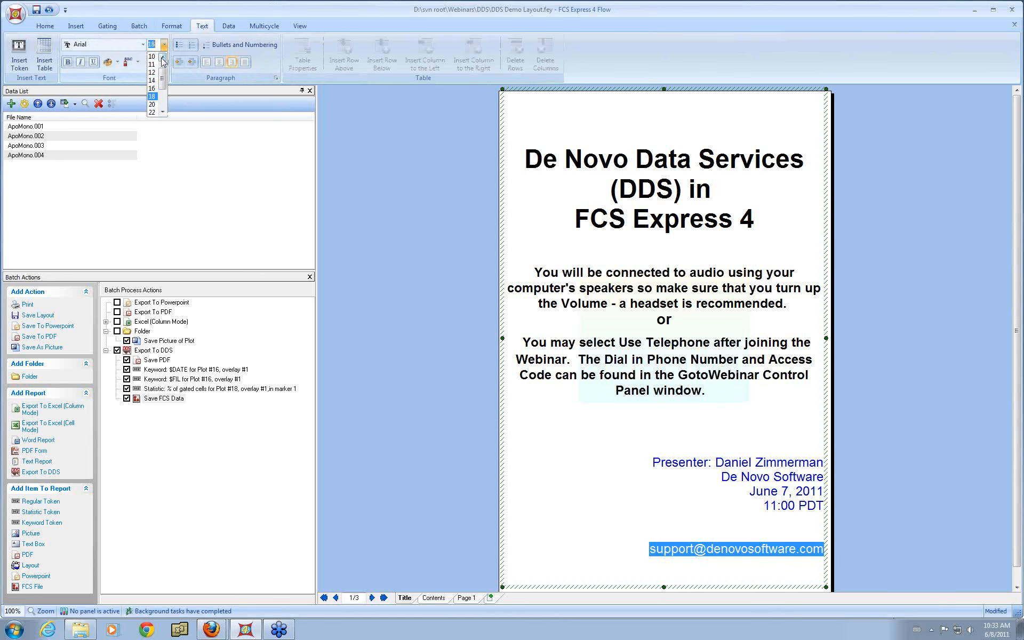
{"action": "left_click", "coordinate": [155, 115]}
{"action": "left_click", "coordinate": [414, 324]}
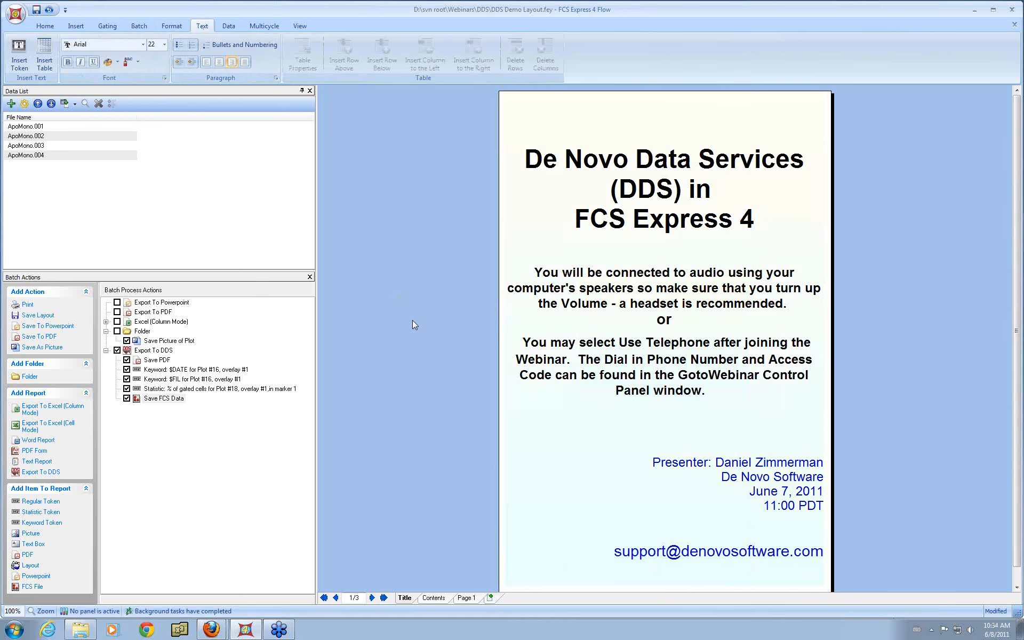